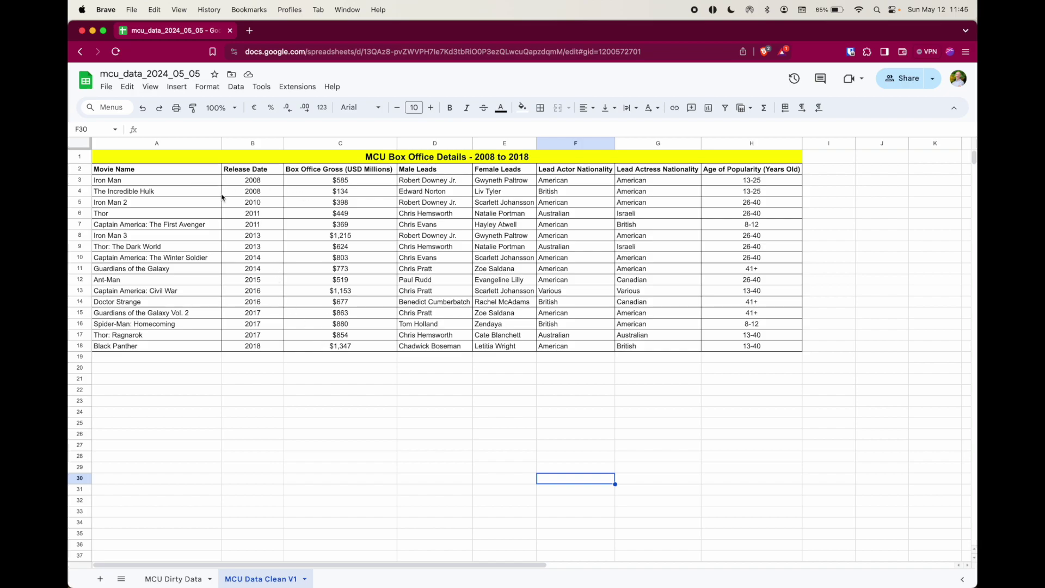
Select the movie names in A2:A18 and add the box office gross values in C2:C18
click(165, 170)
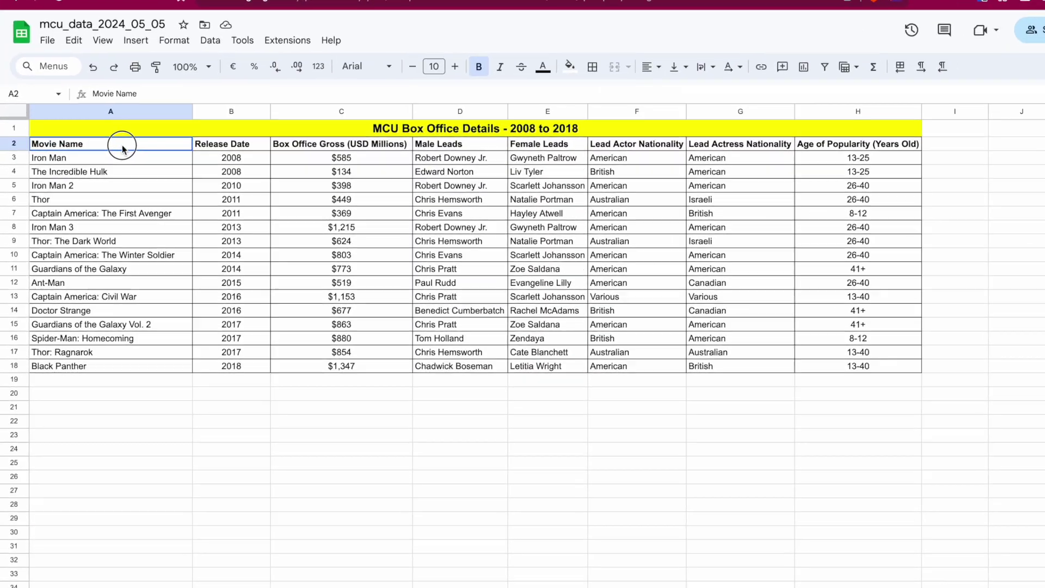
drag(123, 148, 94, 363)
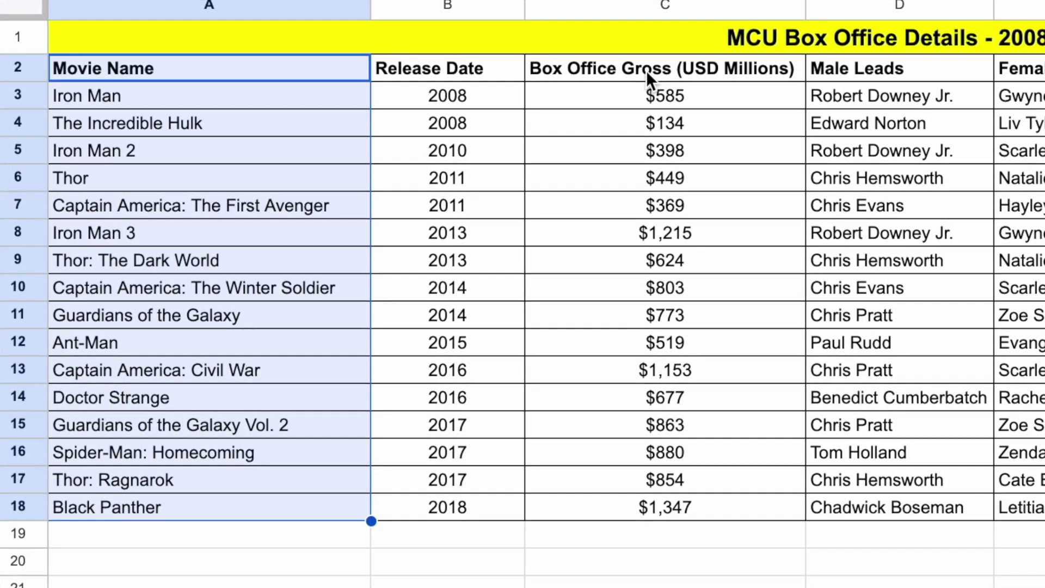
drag(645, 70, 640, 508)
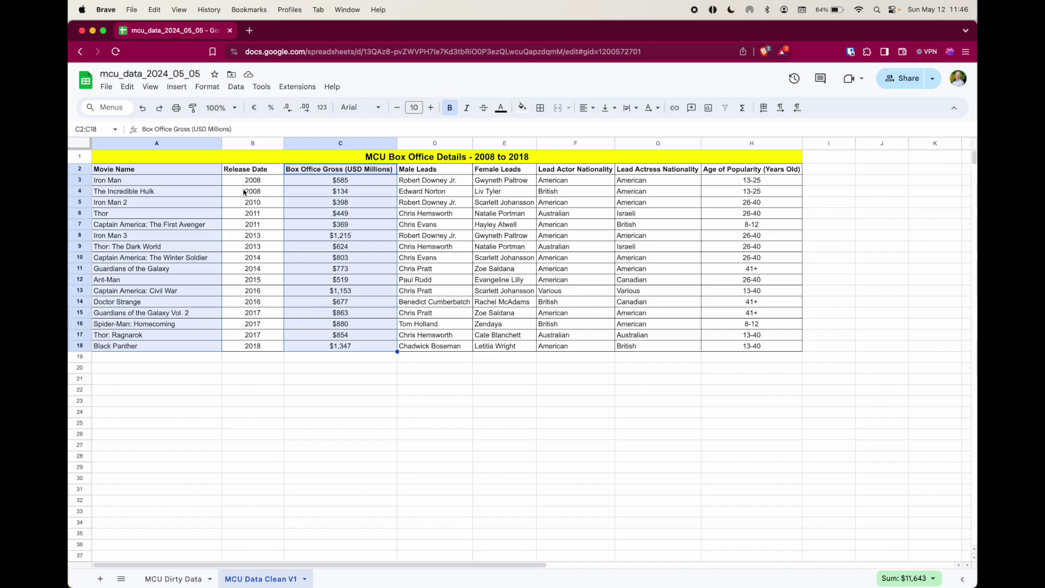
Insert a box office gross column chart, move it below the table, and enlarge it so full titles show
click(180, 87)
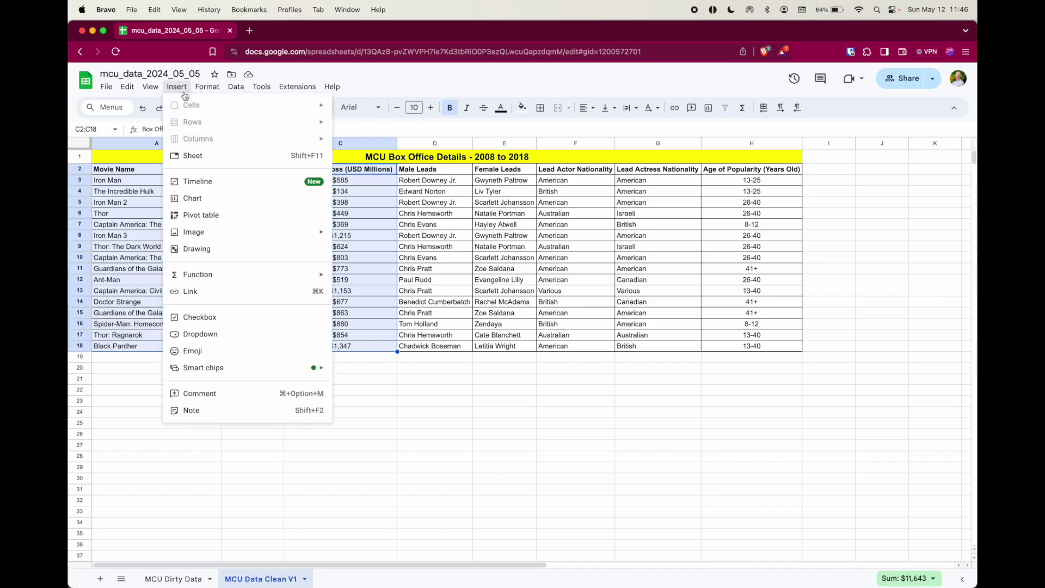
click(195, 200)
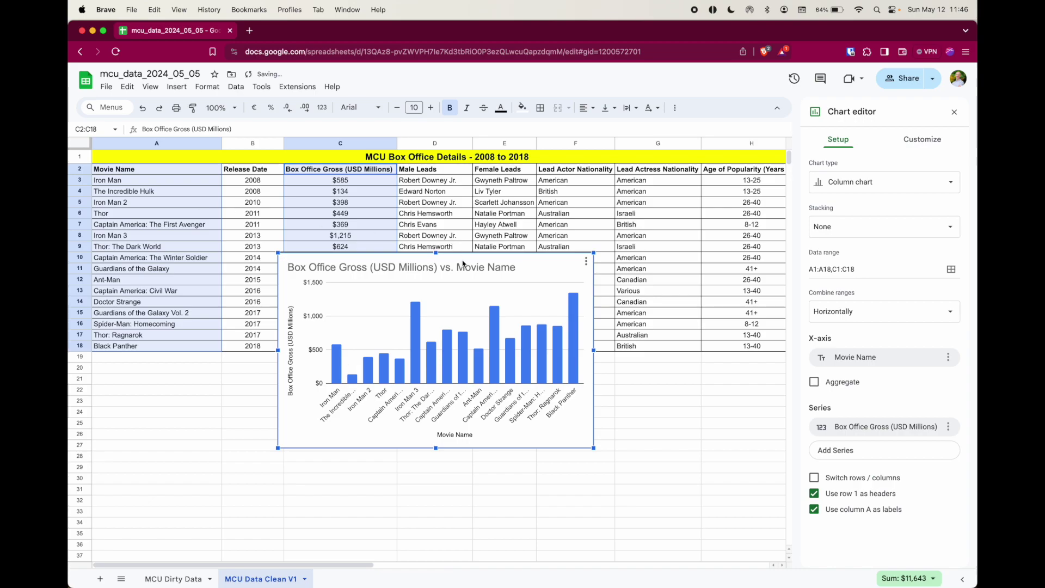
drag(463, 264, 418, 377)
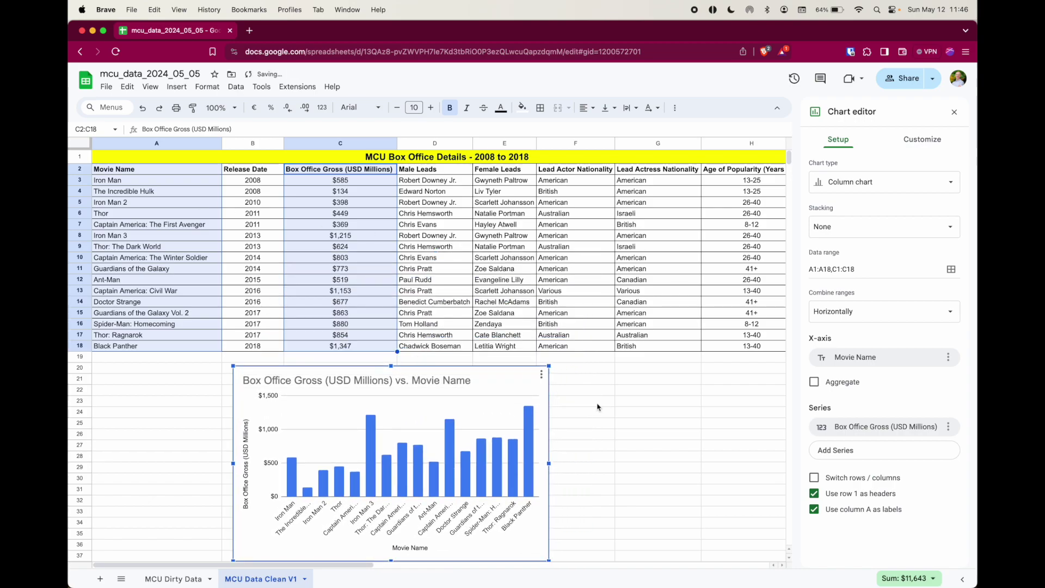
scroll(597, 407, down, 3)
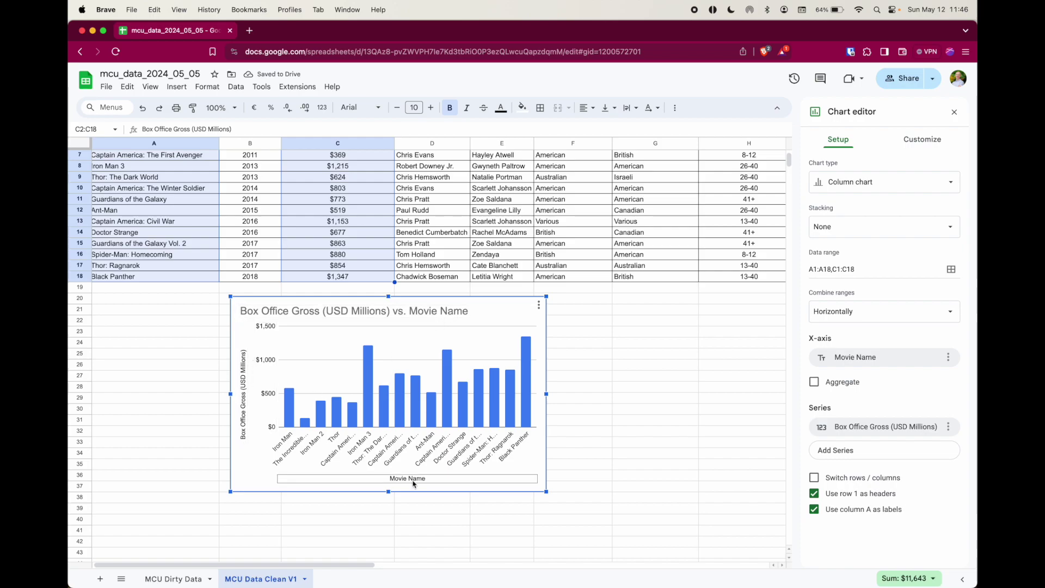
scroll(570, 342, down, 5)
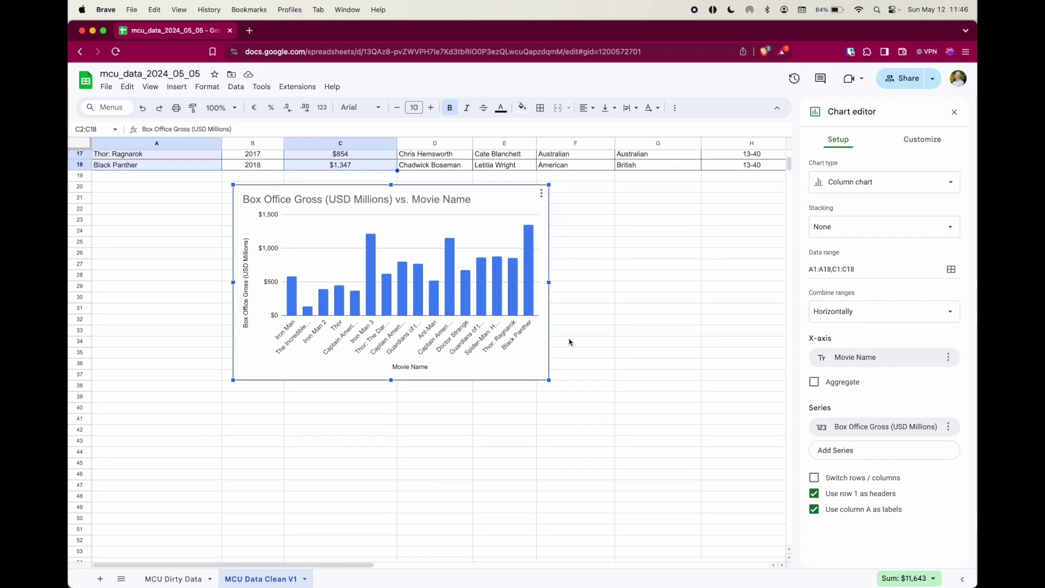
drag(497, 190, 418, 179)
drag(471, 371, 689, 531)
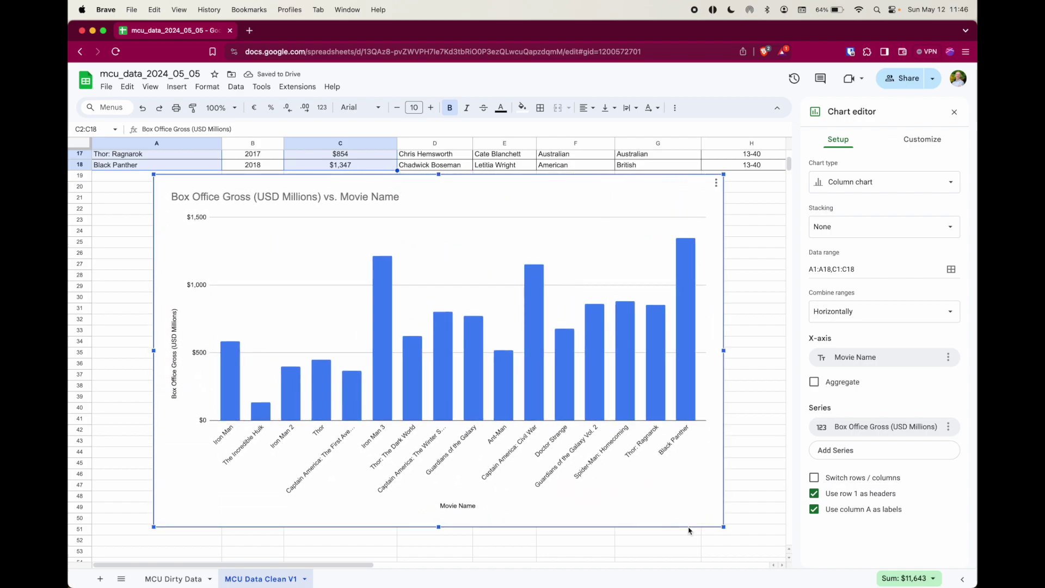
click(761, 430)
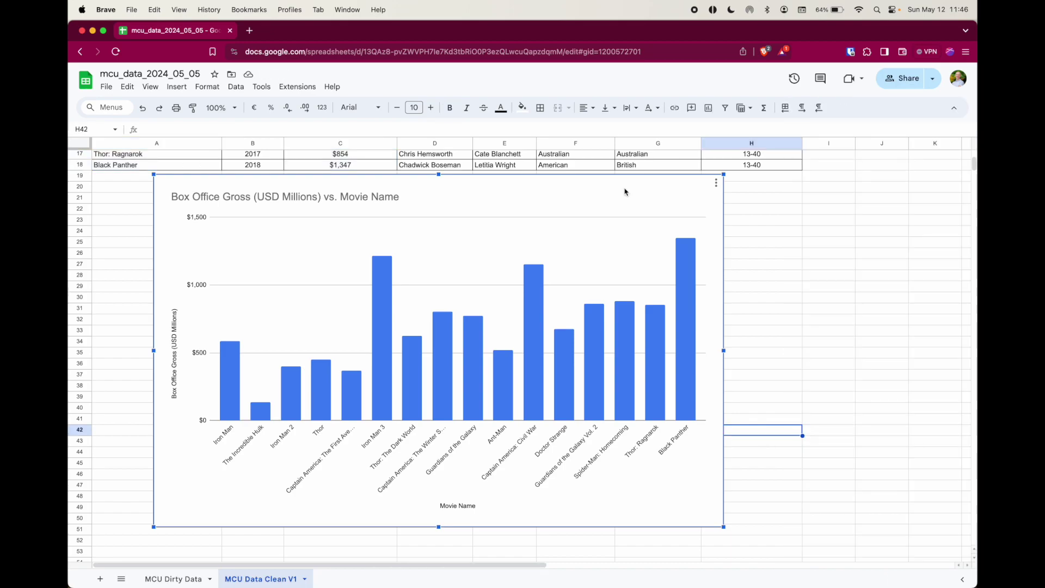
Make the chart title bold, black and size 24
double_click(625, 192)
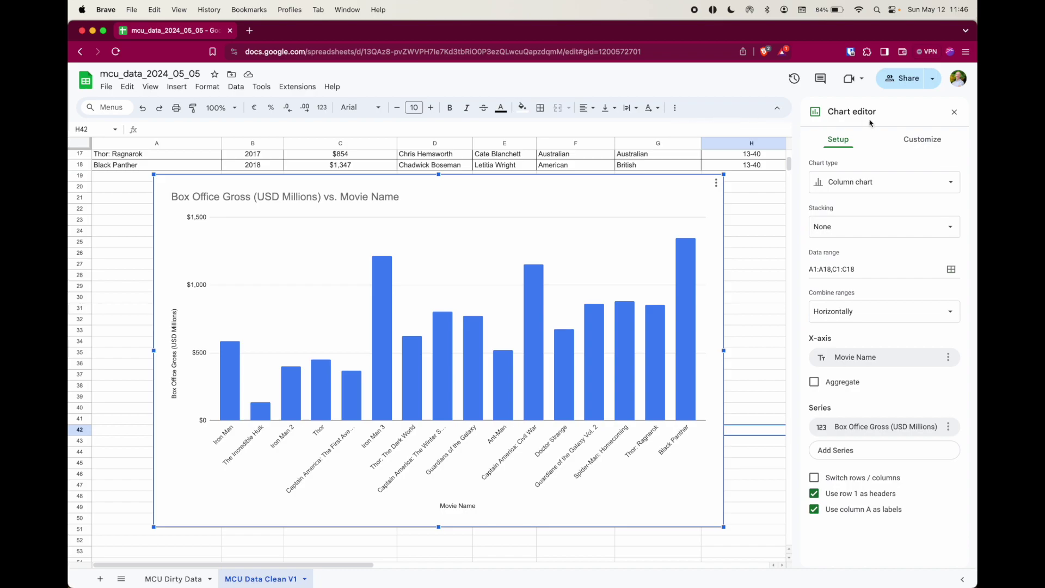
click(351, 200)
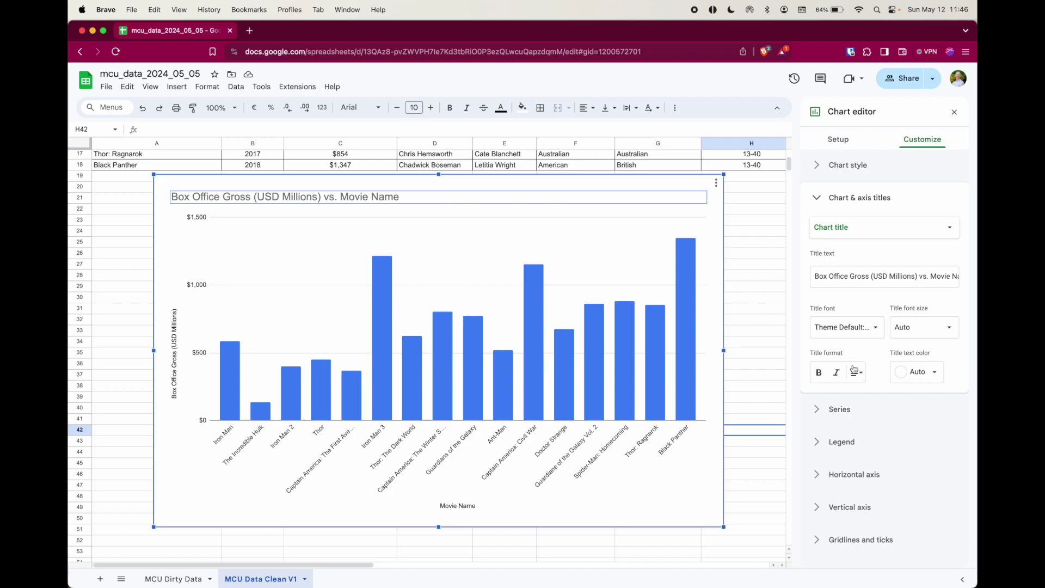
click(820, 374)
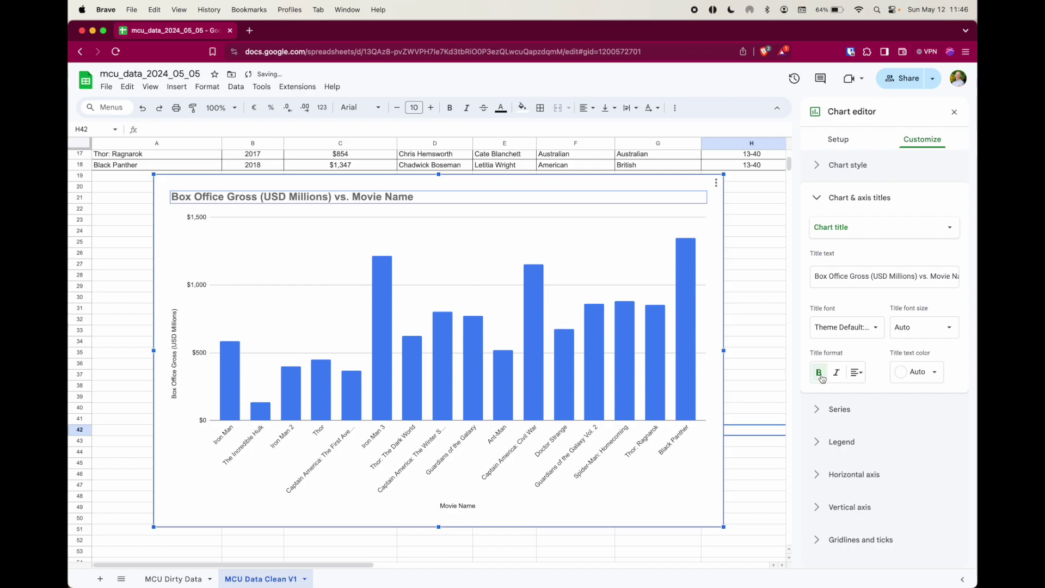
click(926, 372)
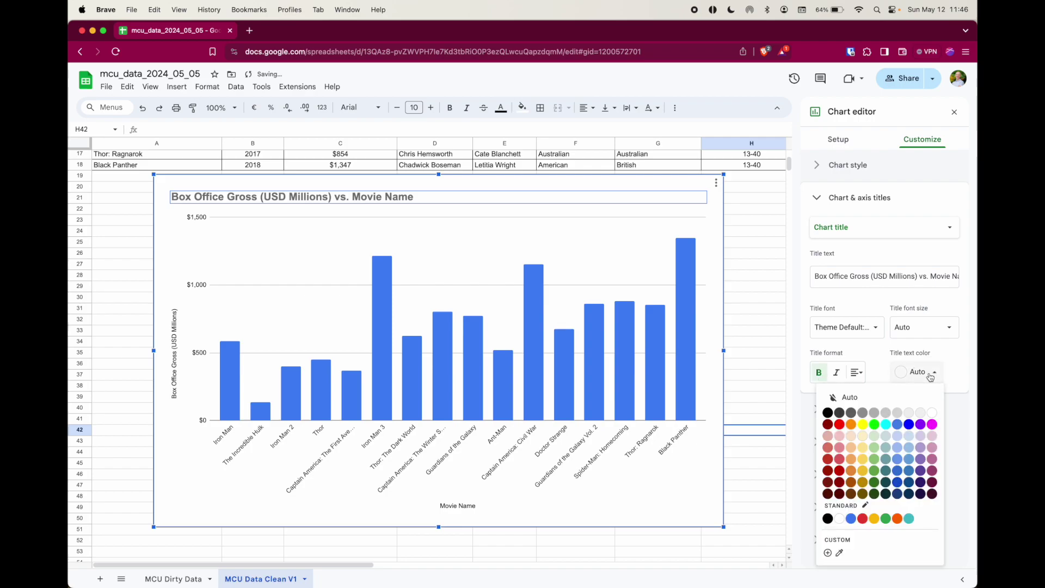
click(828, 414)
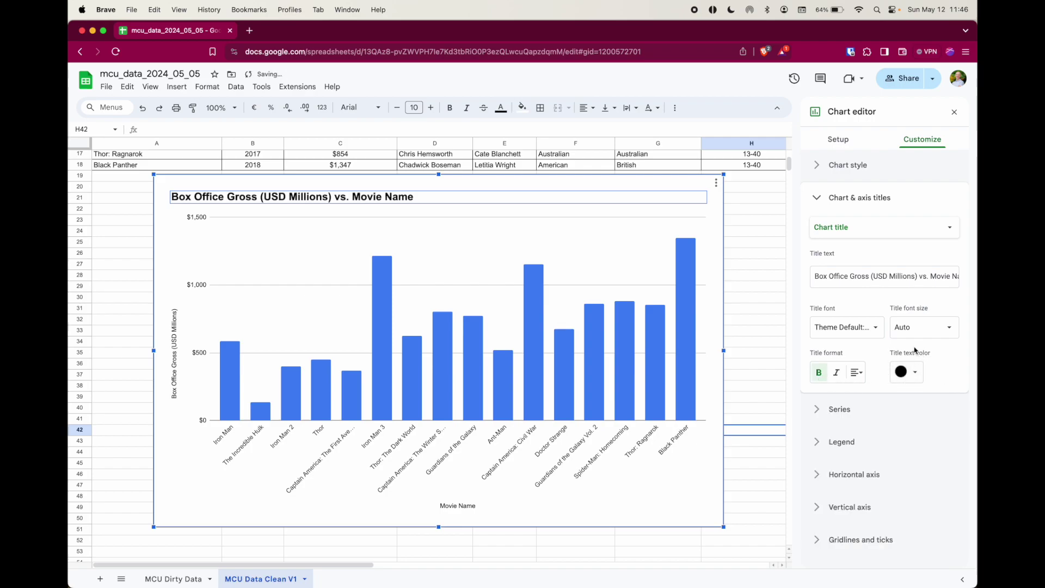
click(942, 329)
click(915, 471)
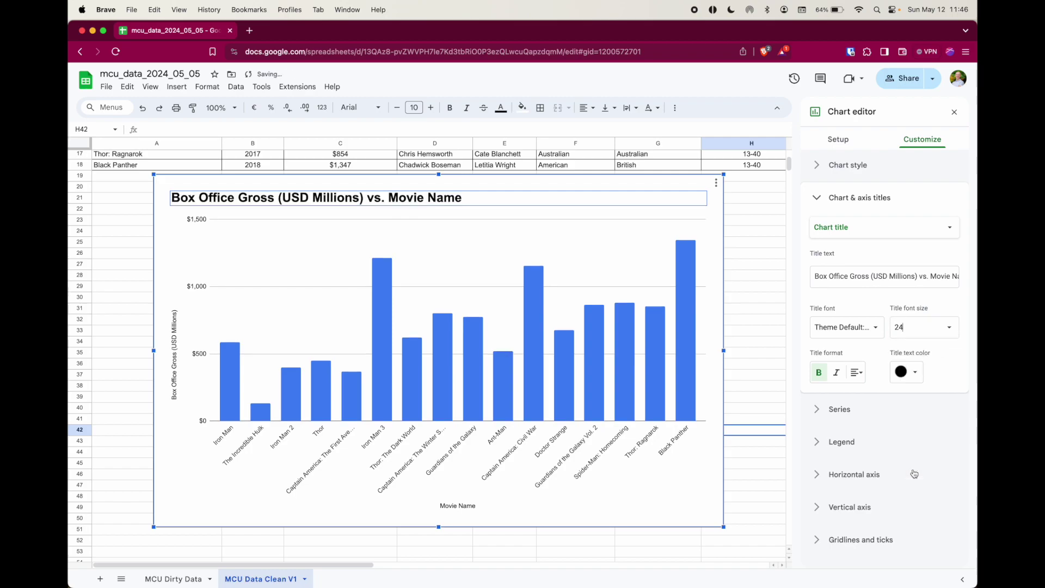
Make the Movie Name and vertical axis titles bold italic, with Movie Name at size 16
click(474, 509)
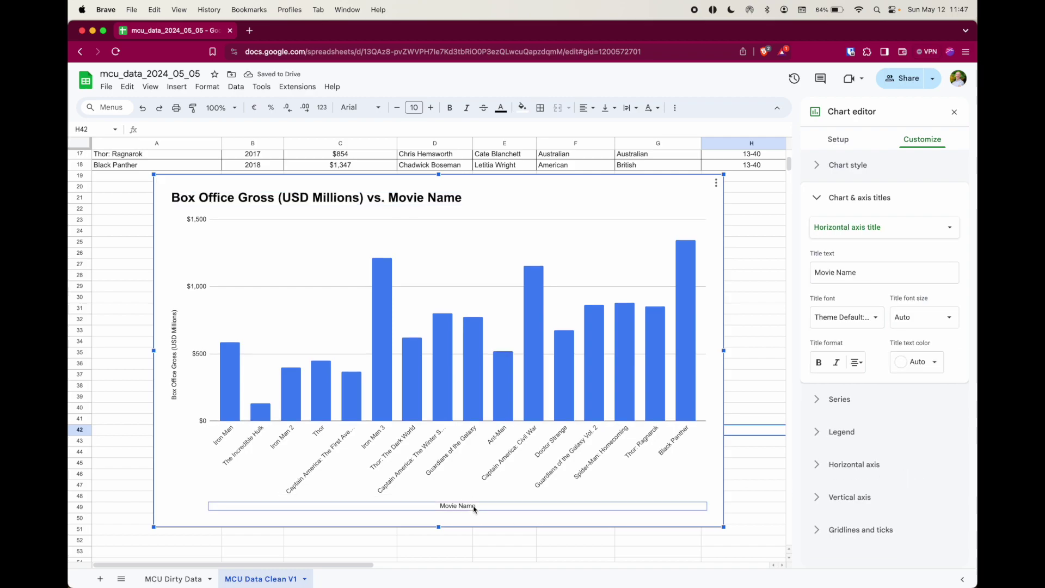
click(837, 363)
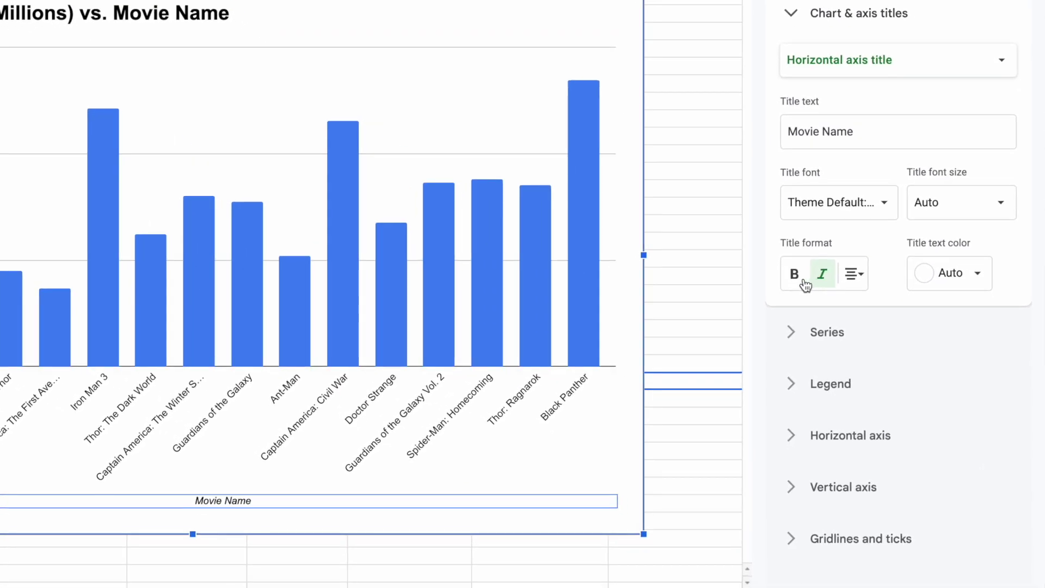
click(795, 280)
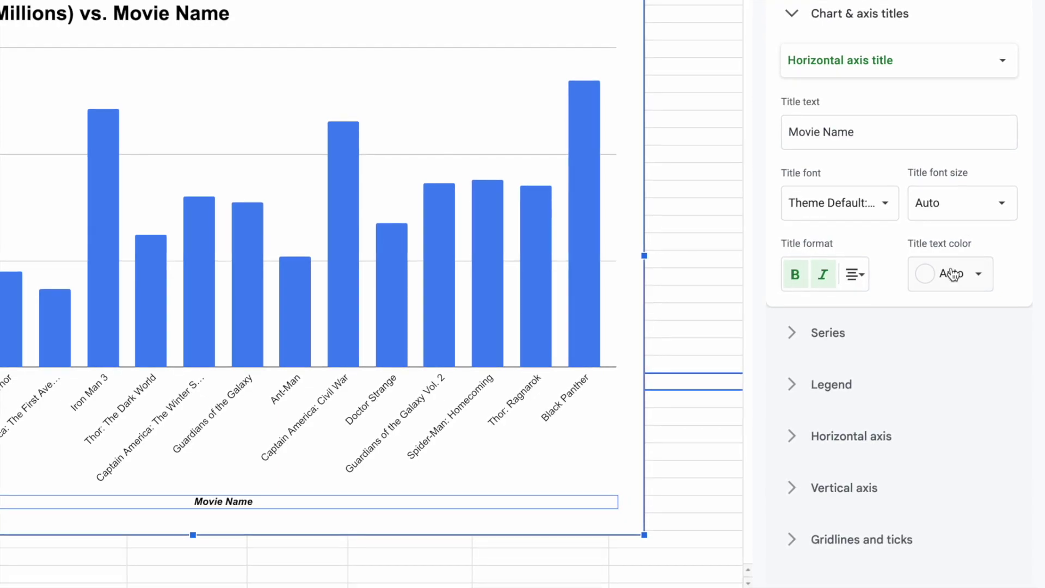
click(1001, 203)
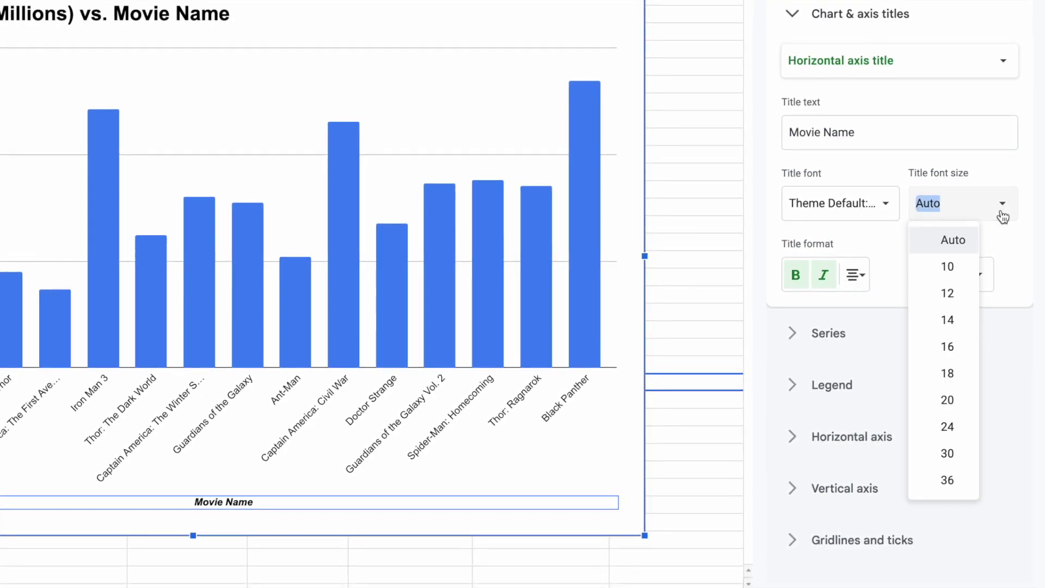
click(949, 351)
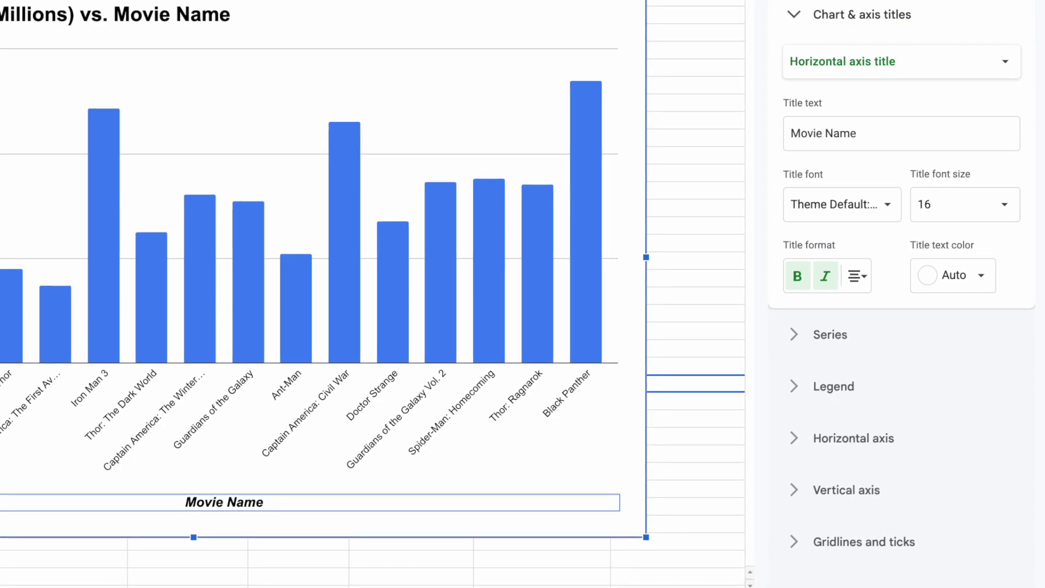
click(2, 256)
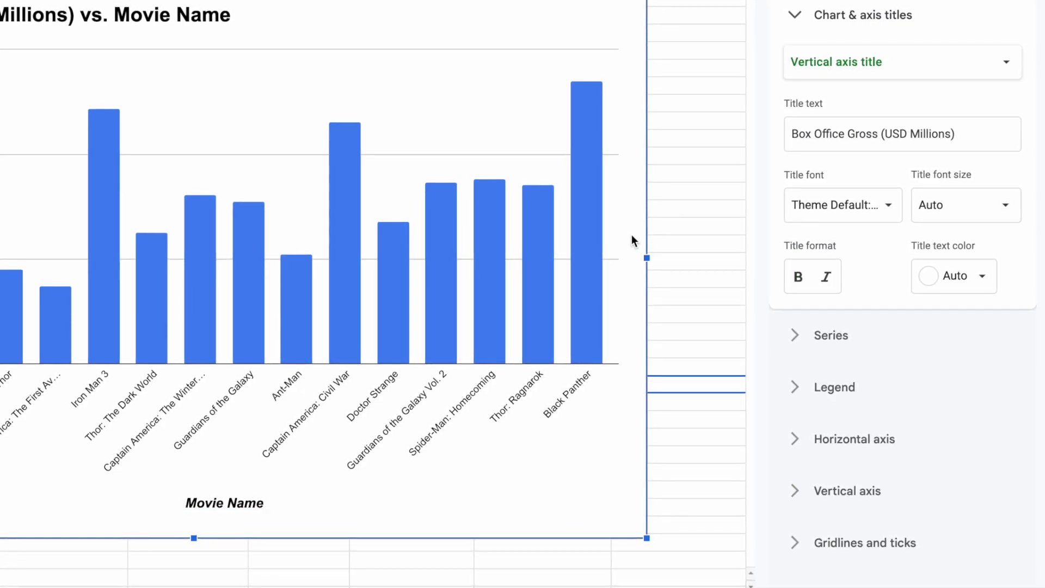
click(804, 279)
click(826, 277)
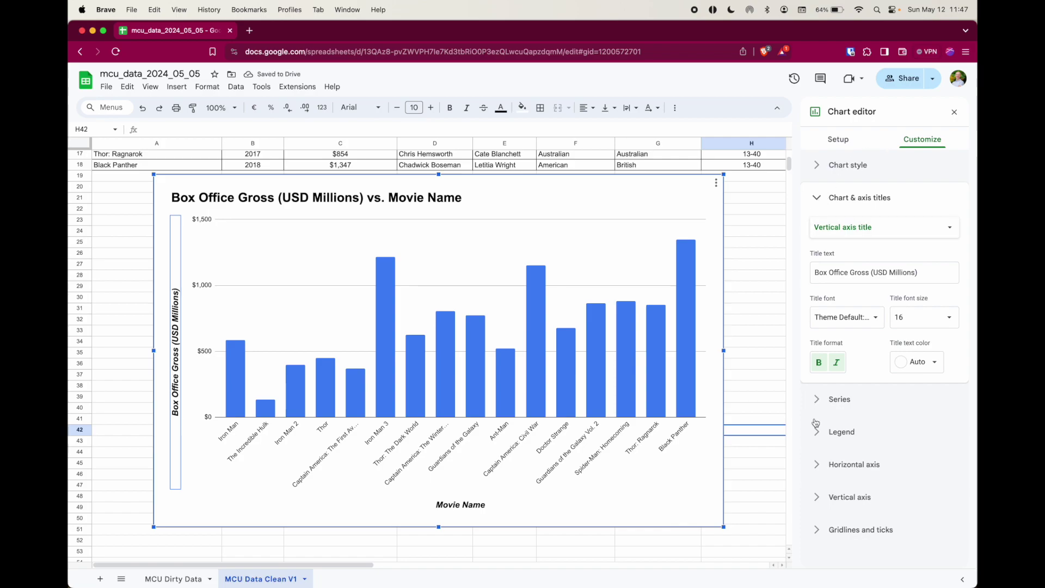
Turn on data labels for the series so each bar shows its dollar value
click(833, 399)
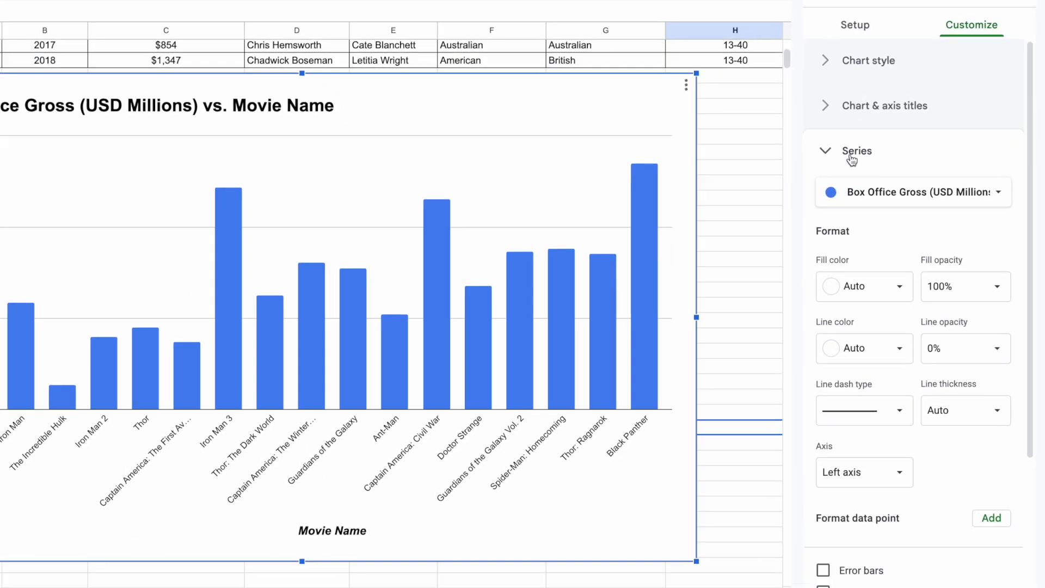
scroll(882, 468, down, 2)
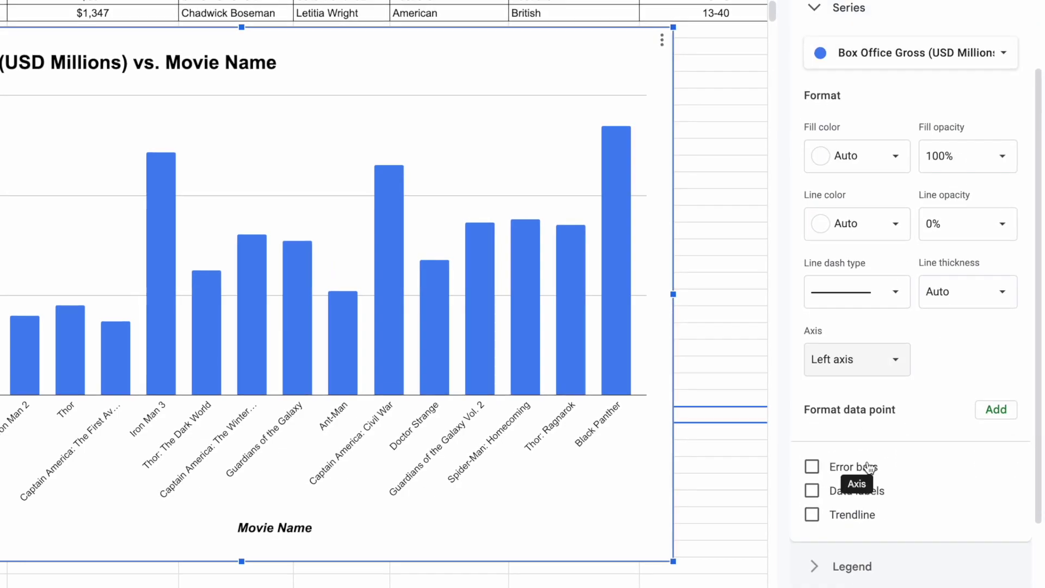
click(861, 493)
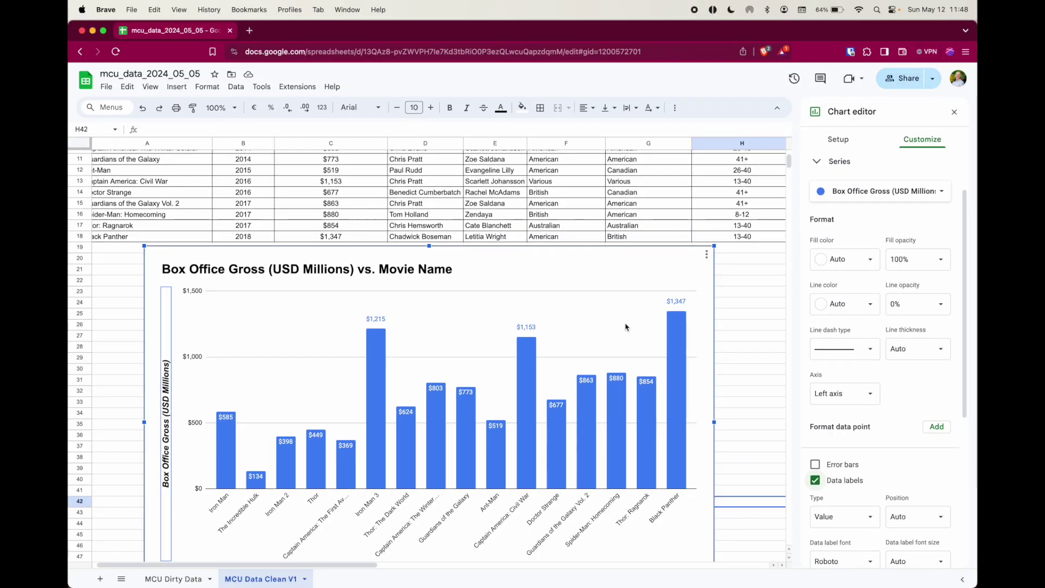
click(679, 305)
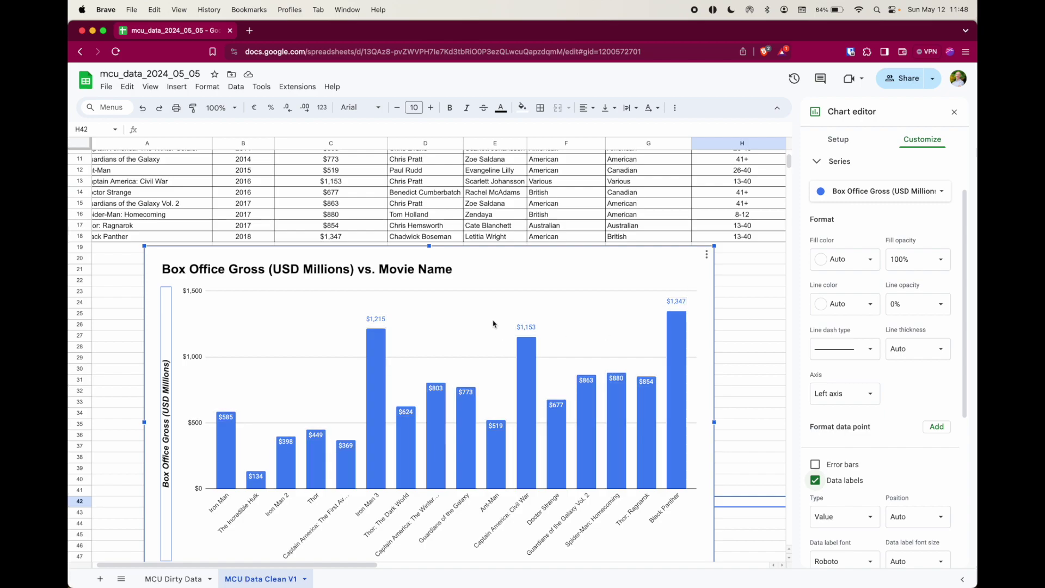
Scroll the sheet to view the MCU table above the labelled chart
scroll(494, 324, down, 3)
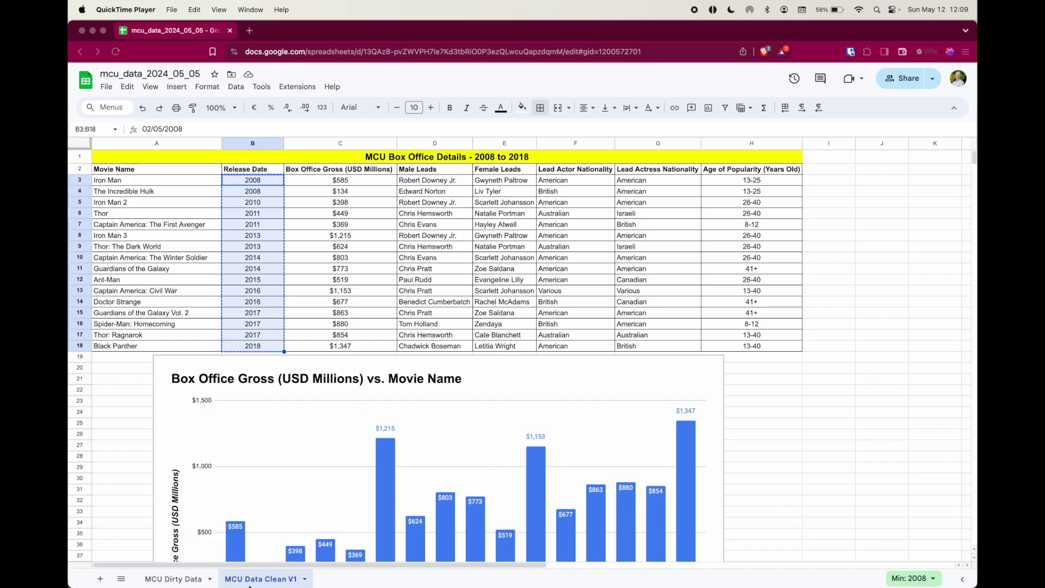
Duplicate the MCU Data Clean V1 sheet and delete the chart from the copy
right_click(267, 581)
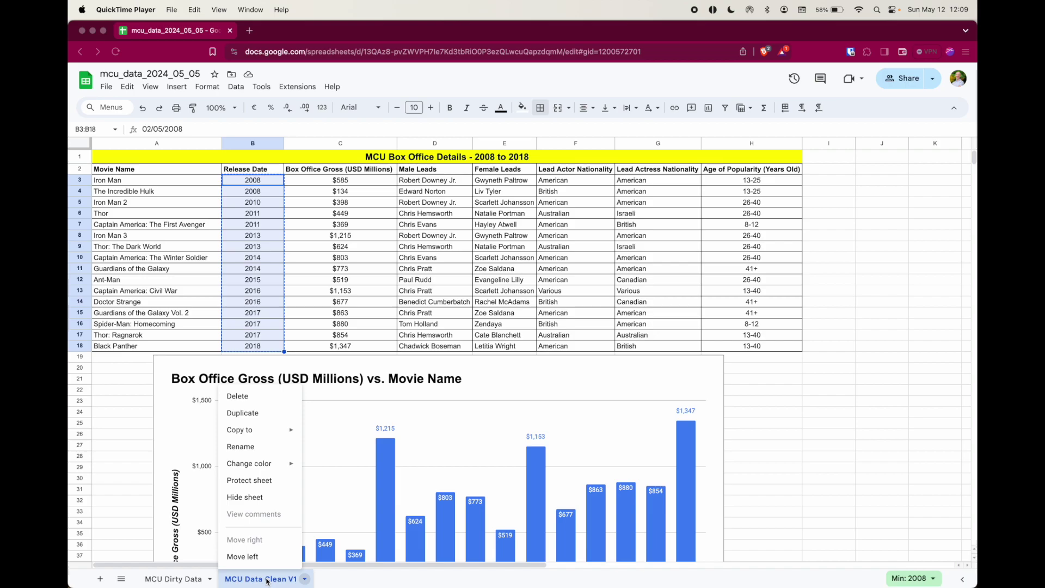
click(252, 420)
click(252, 419)
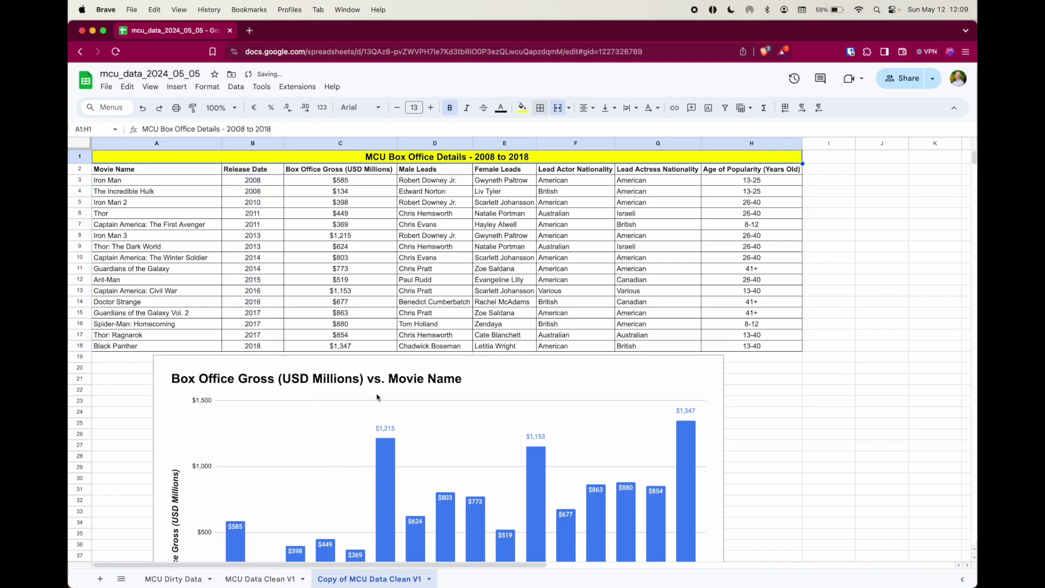
click(461, 373)
scroll(461, 372, down, 4)
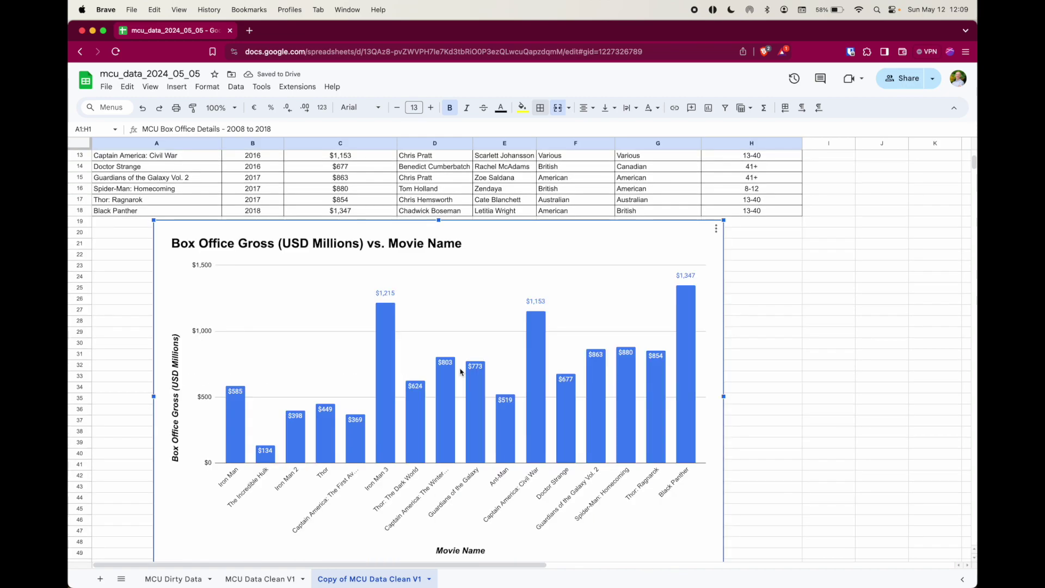
key(Delete)
Rename the copied sheet to 'MCU Data Clean V2'
double_click(376, 579)
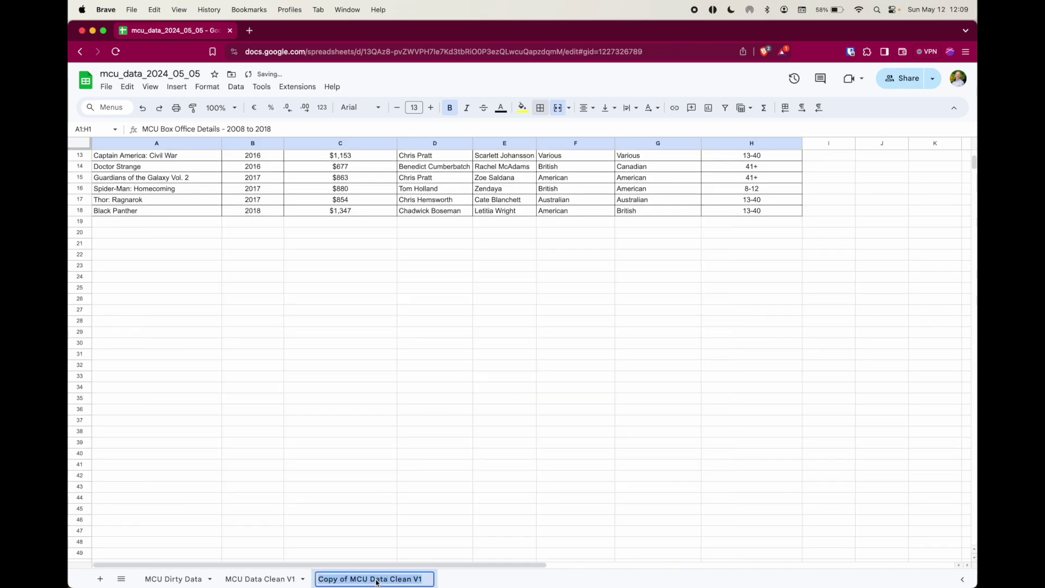
click(350, 580)
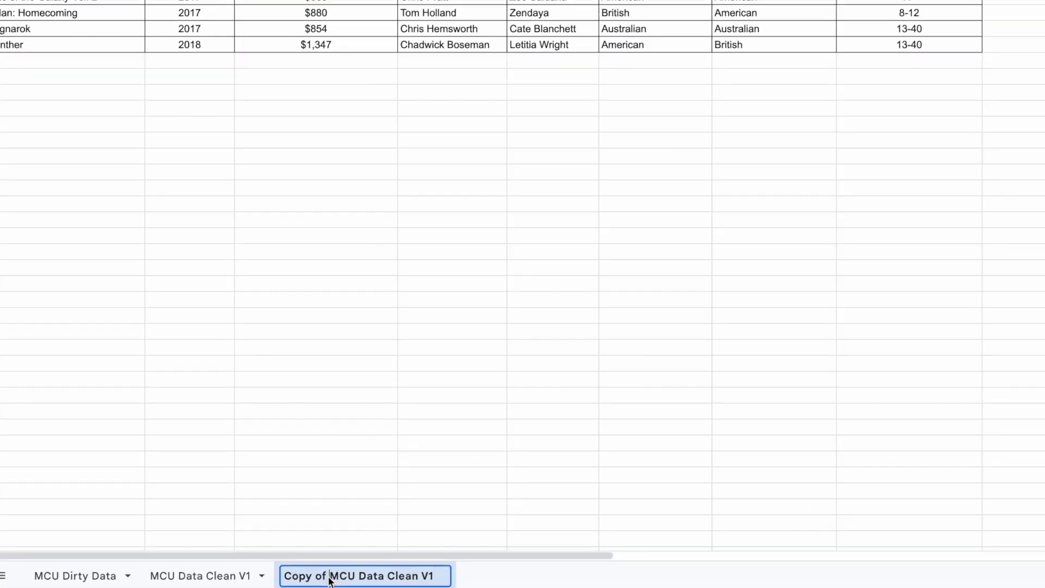
key(BackSpace)
key(BackSpace)
key(BackSpace)
key(BackSpace)
key(BackSpace)
key(BackSpace)
key(BackSpace)
key(BackSpace)
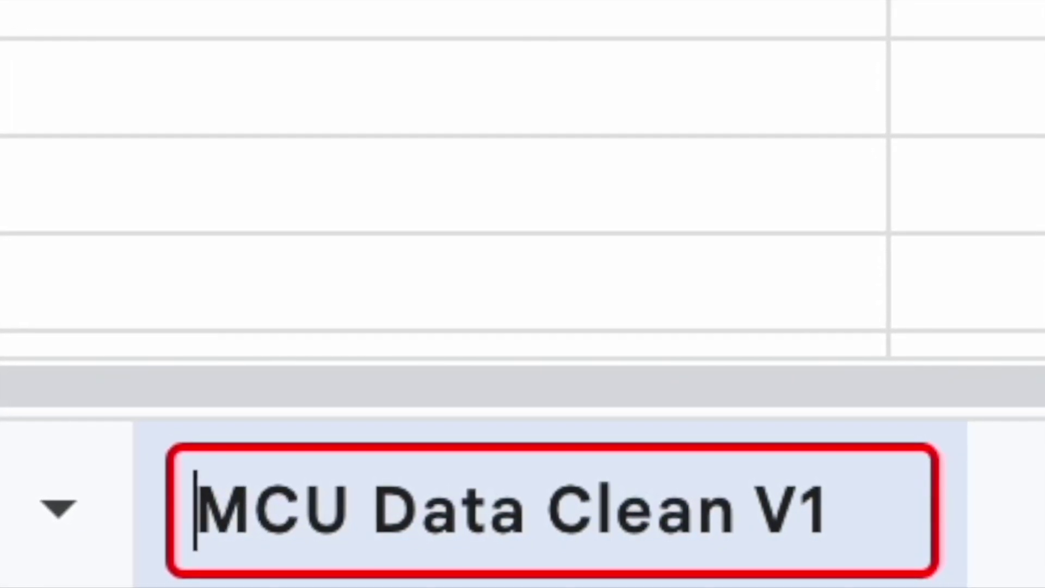
click(828, 501)
key(BackSpace)
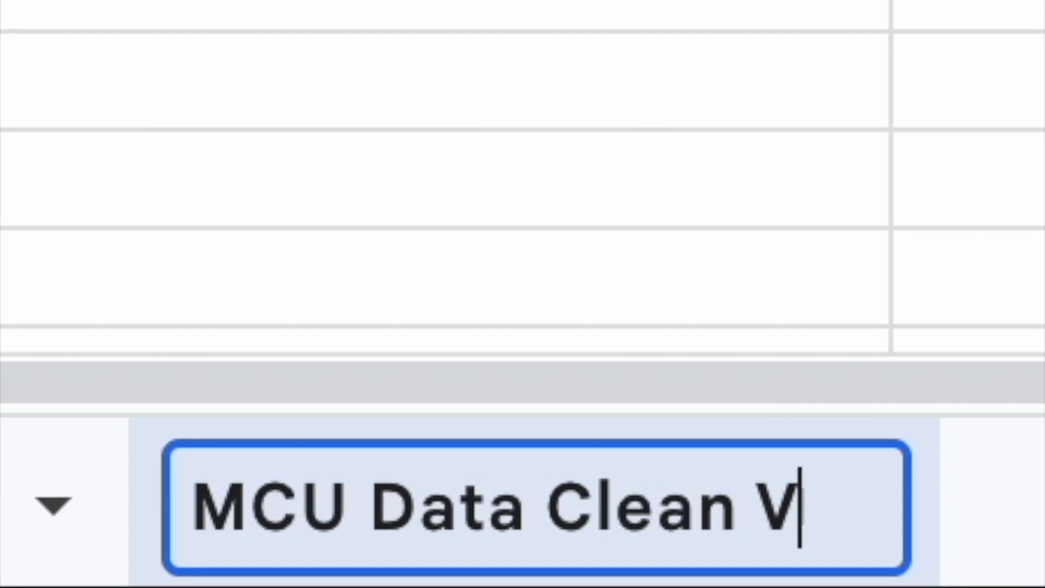
text(2)
key(Return)
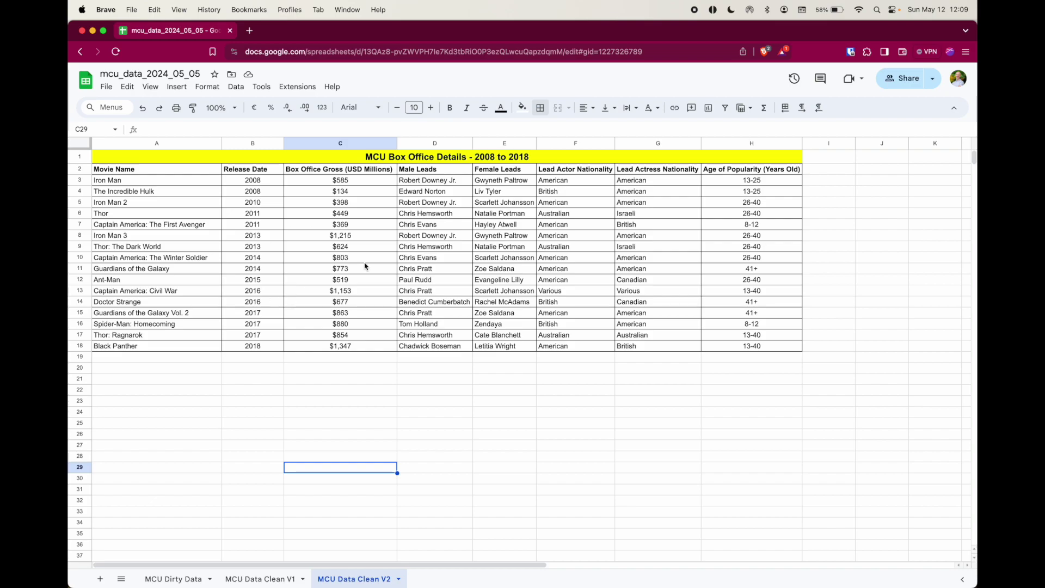
click(269, 372)
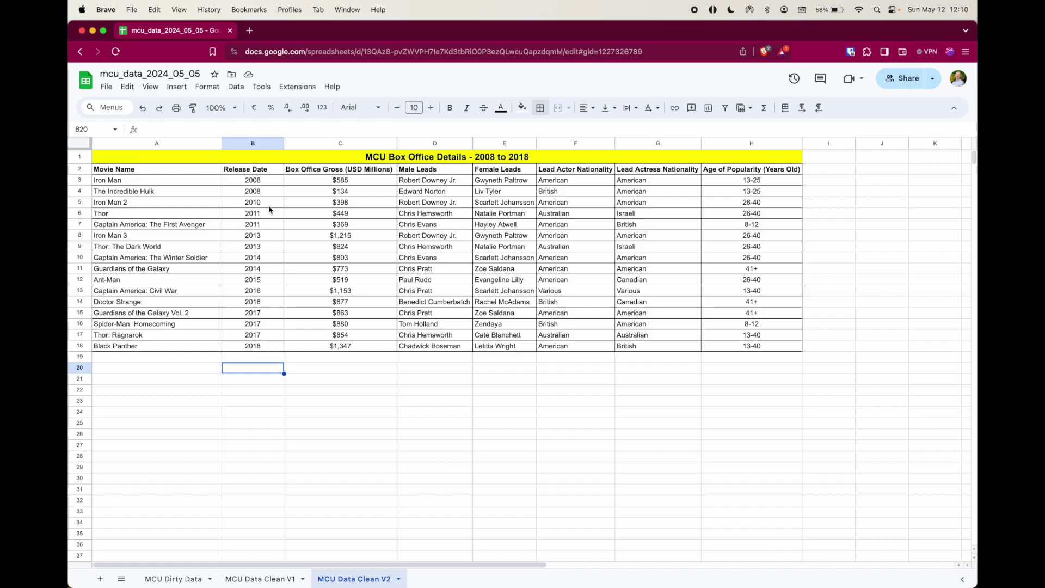
text(=uni)
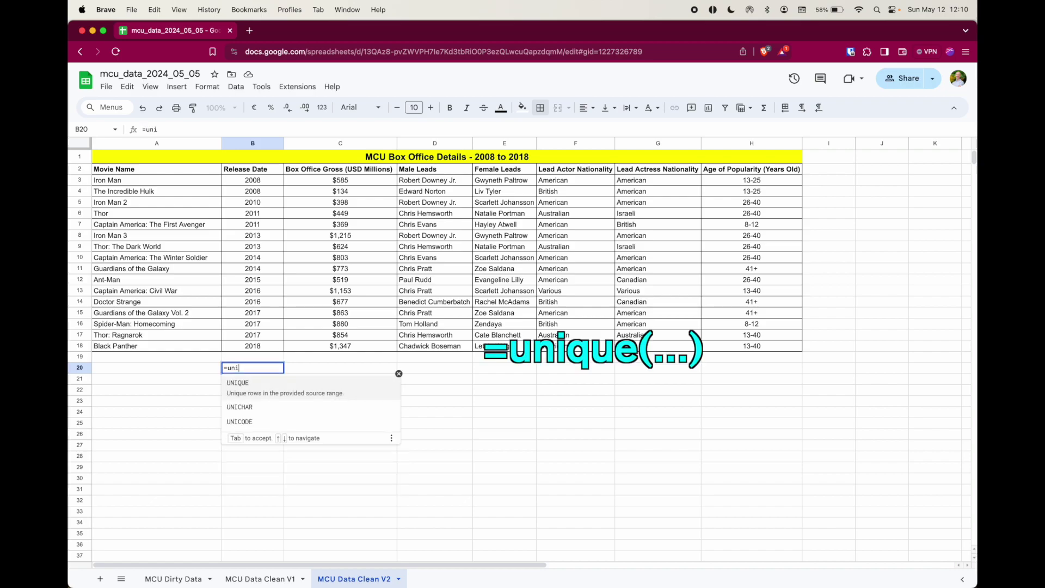
text(que)
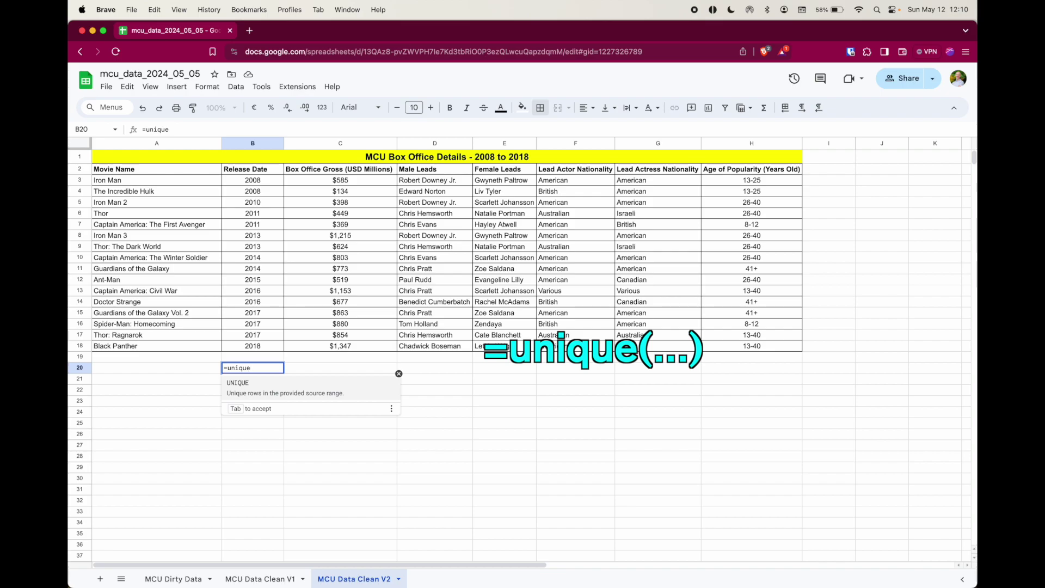
text(()
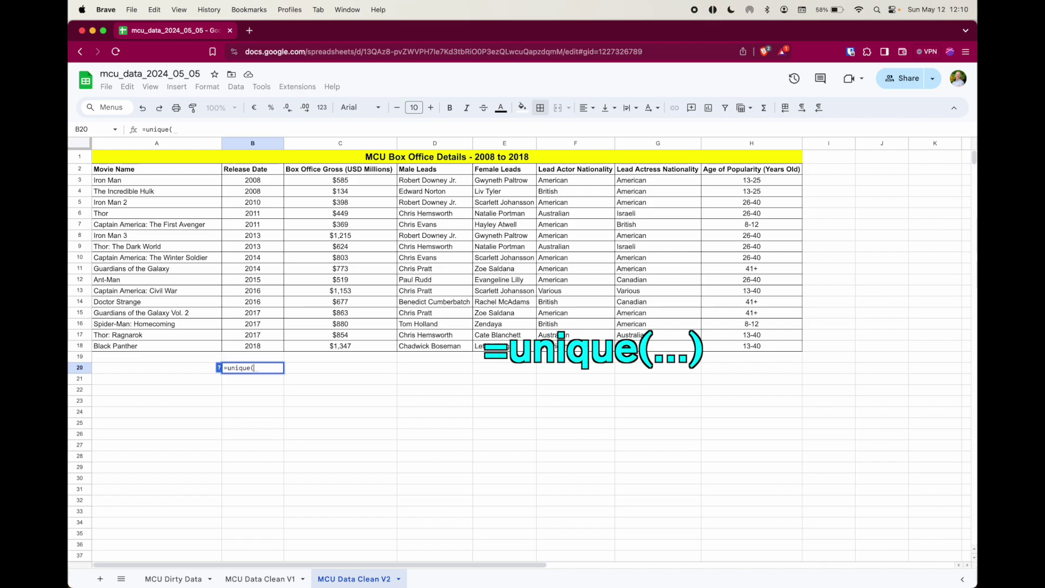
click(256, 183)
drag(255, 184, 260, 348)
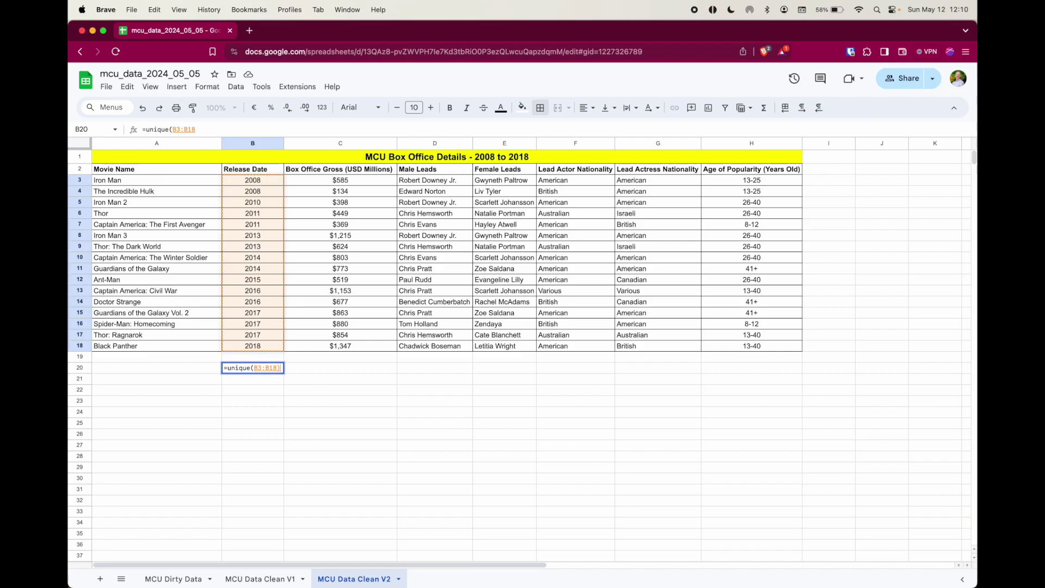
text())
key(Return)
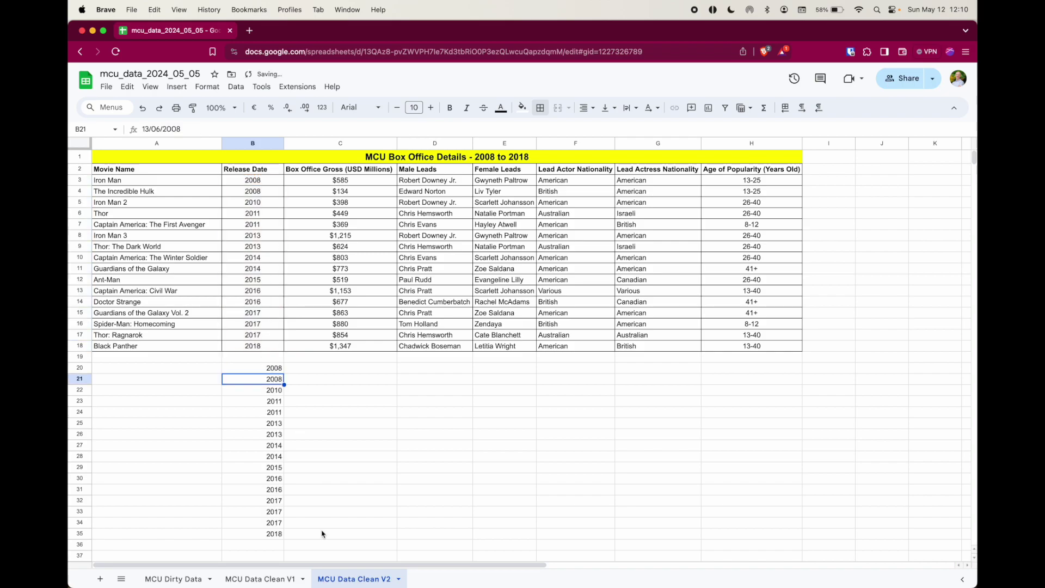
scroll(322, 534, down, 1)
scroll(322, 535, up, 1)
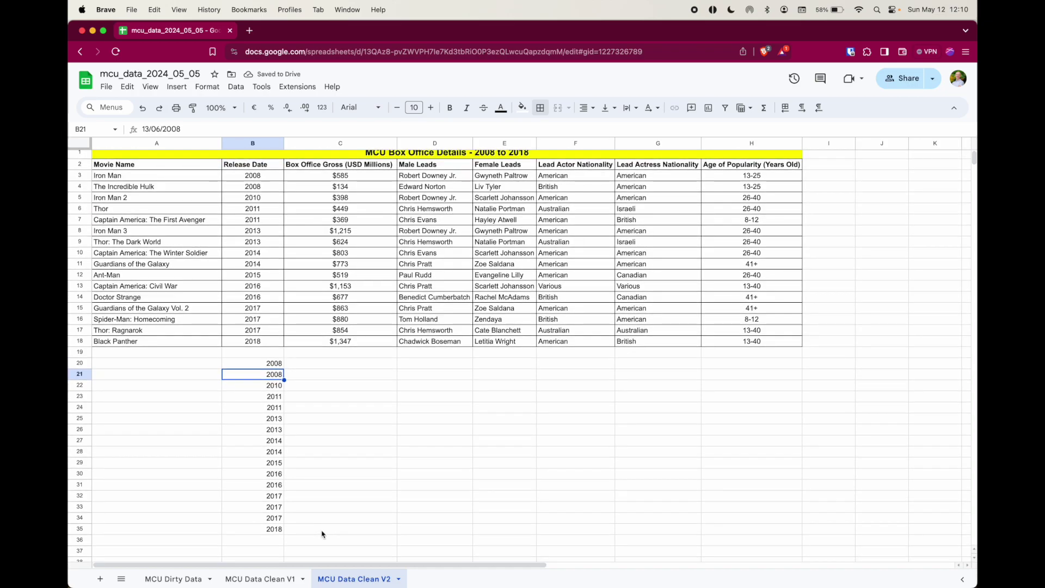
click(277, 365)
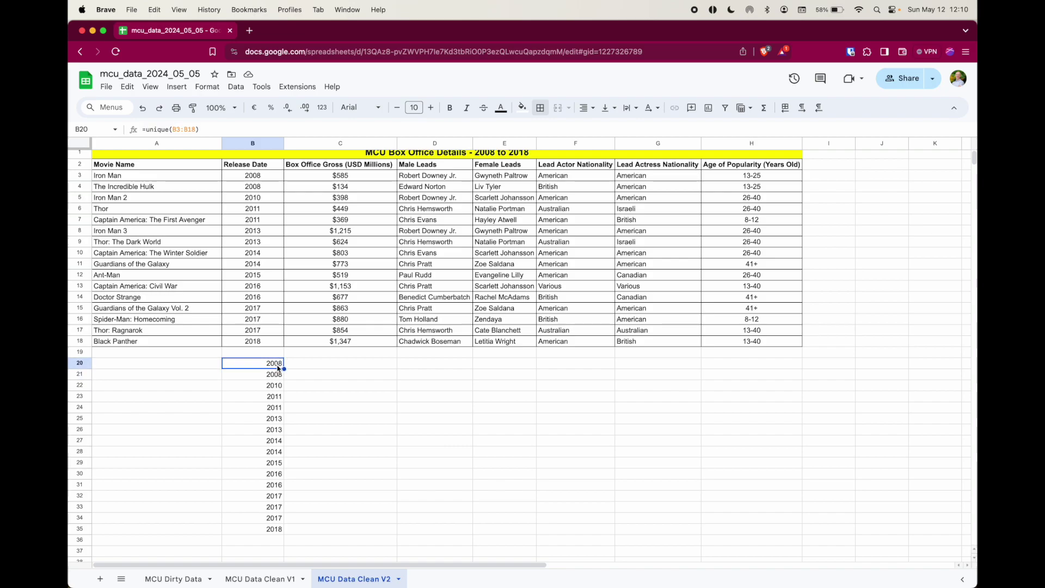
scroll(278, 368, up, 1)
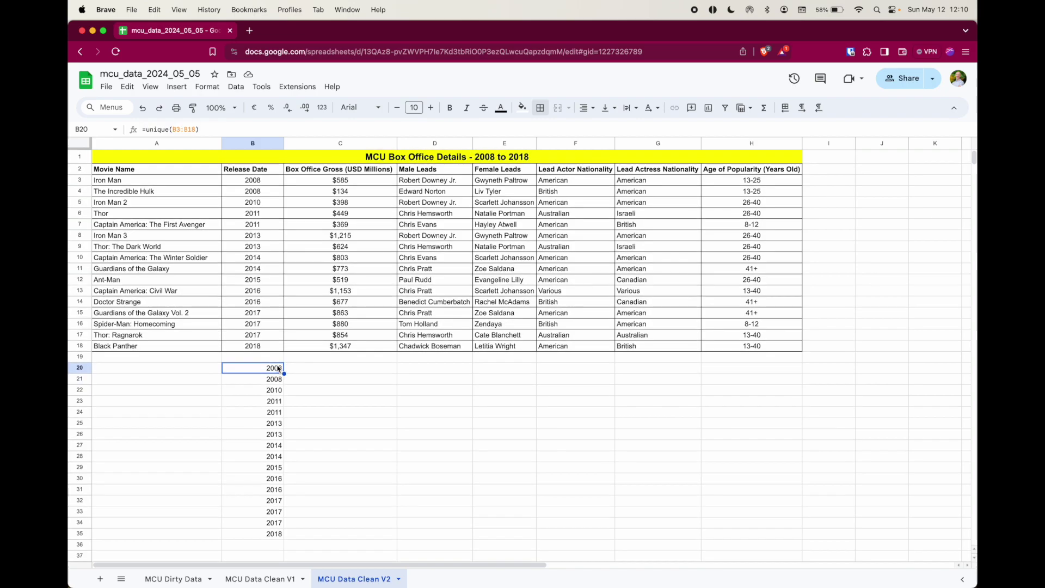
click(263, 182)
key(Down)
key(Down)
key(Down)
key(Down)
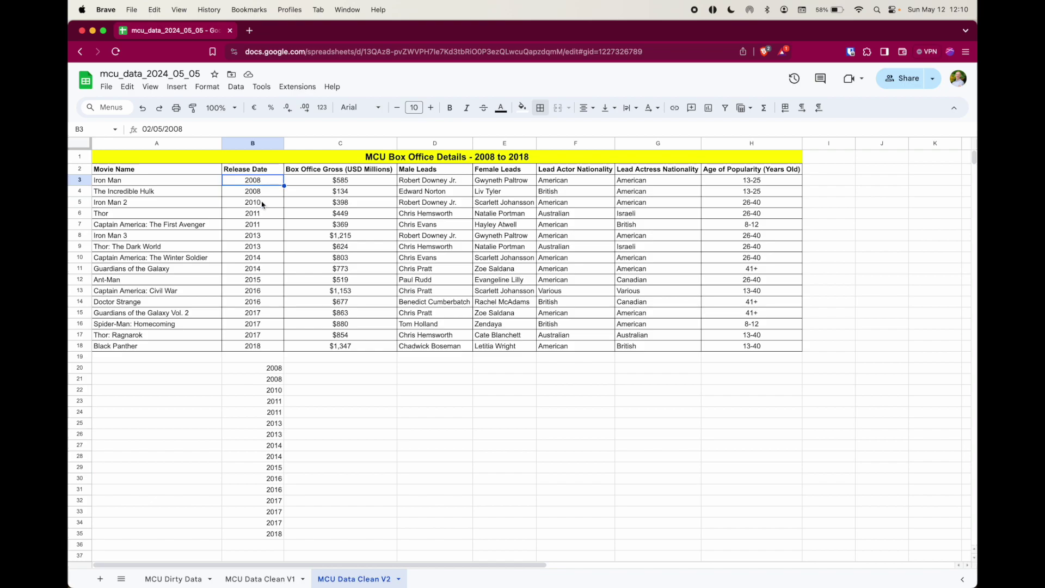
key(Down)
key(Down)
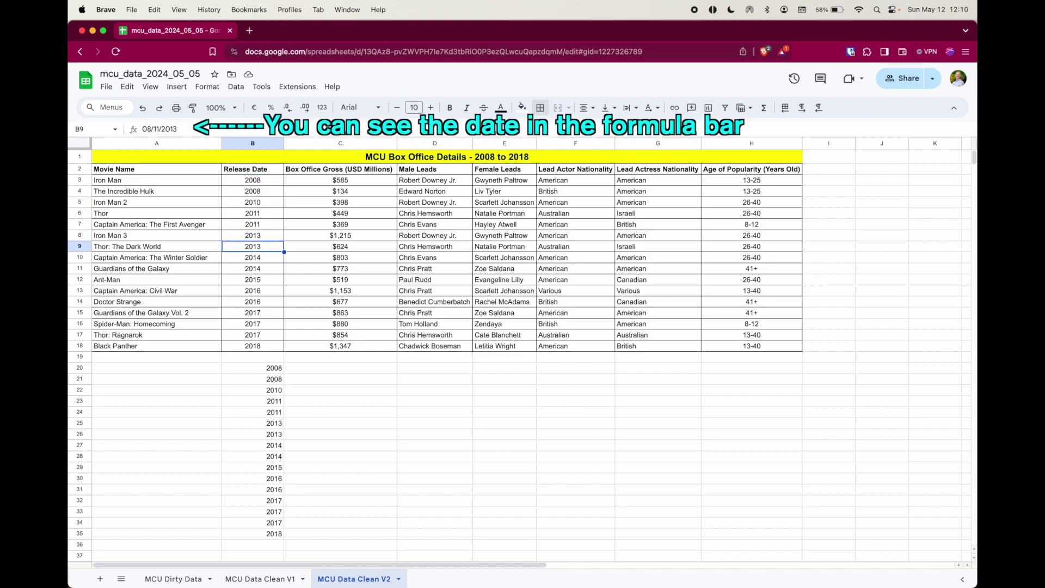
drag(258, 368, 256, 535)
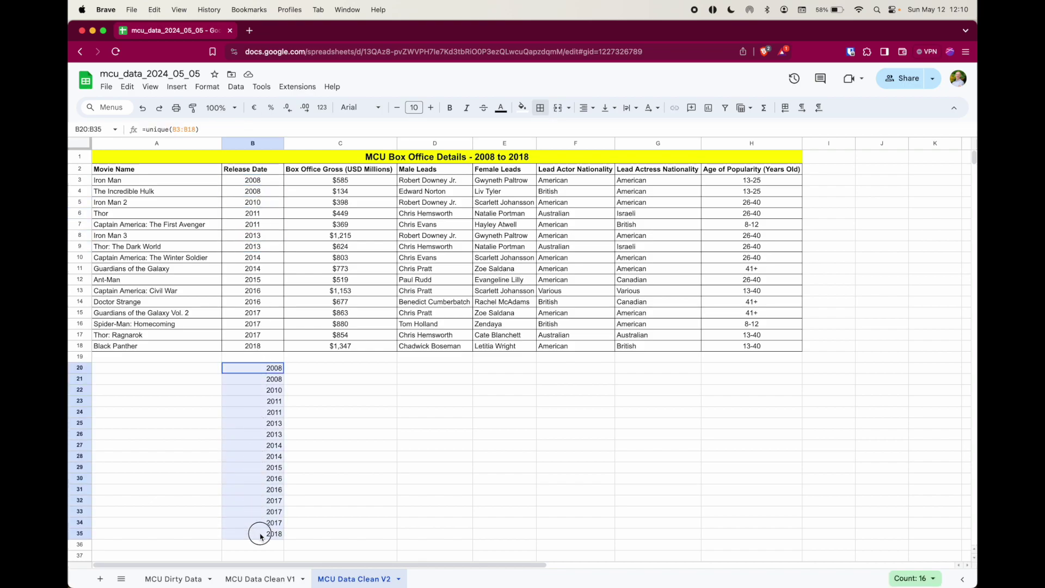
key(Delete)
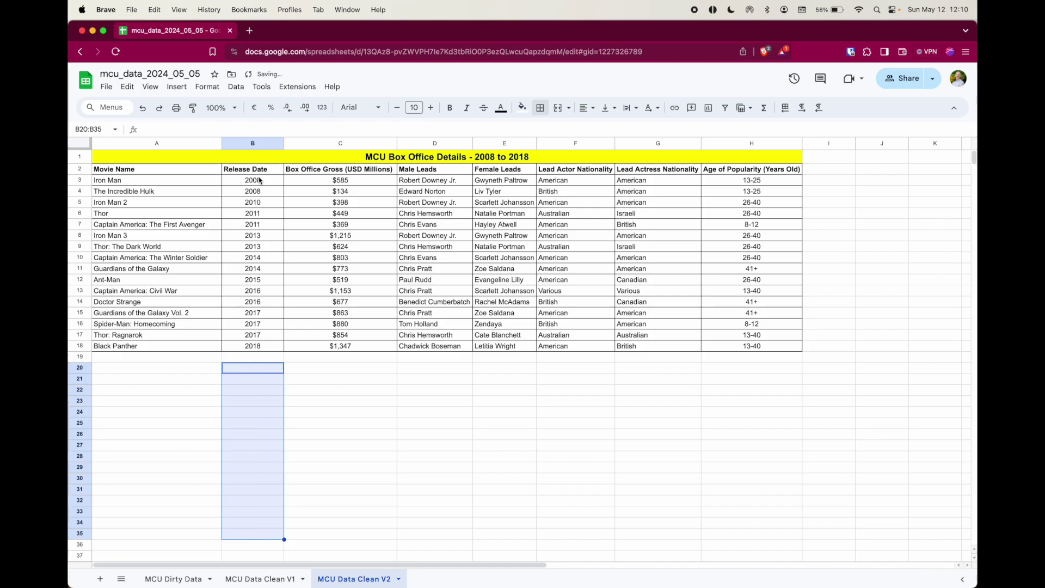
Split the B3:B18 release dates to columns with automatic separator detection, leaving only years
drag(256, 180, 255, 347)
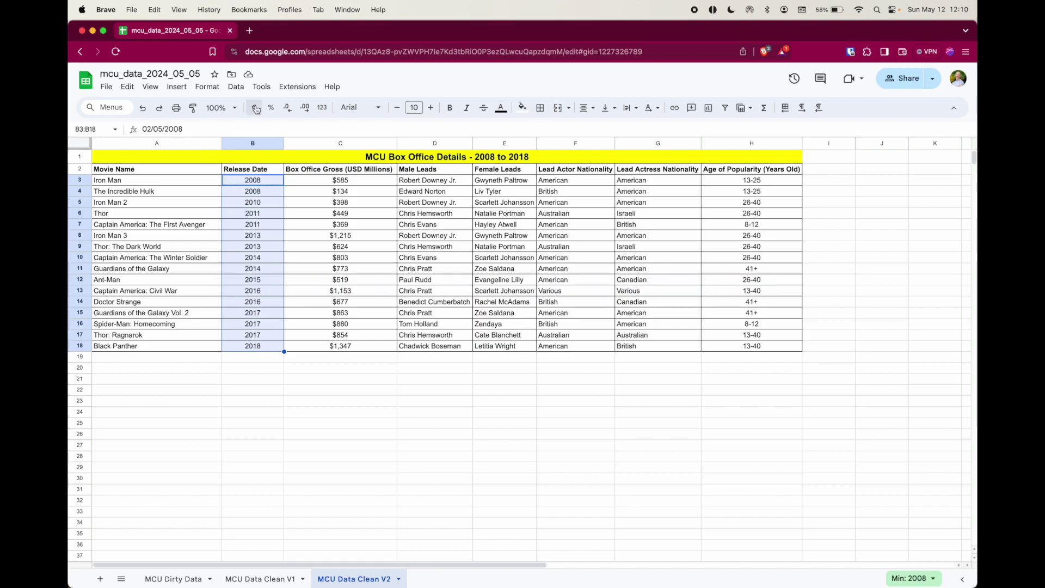
click(236, 87)
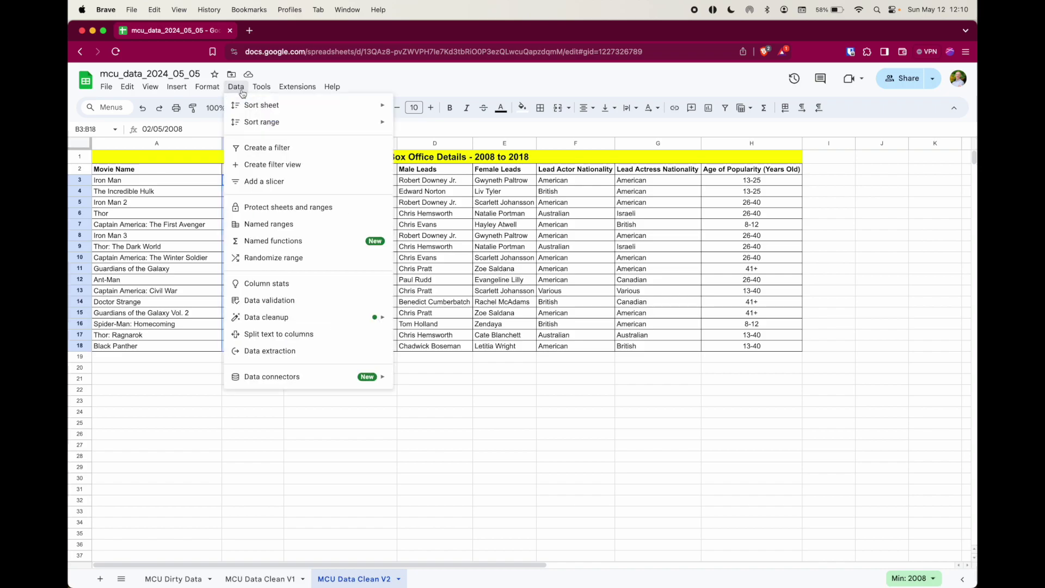
click(293, 336)
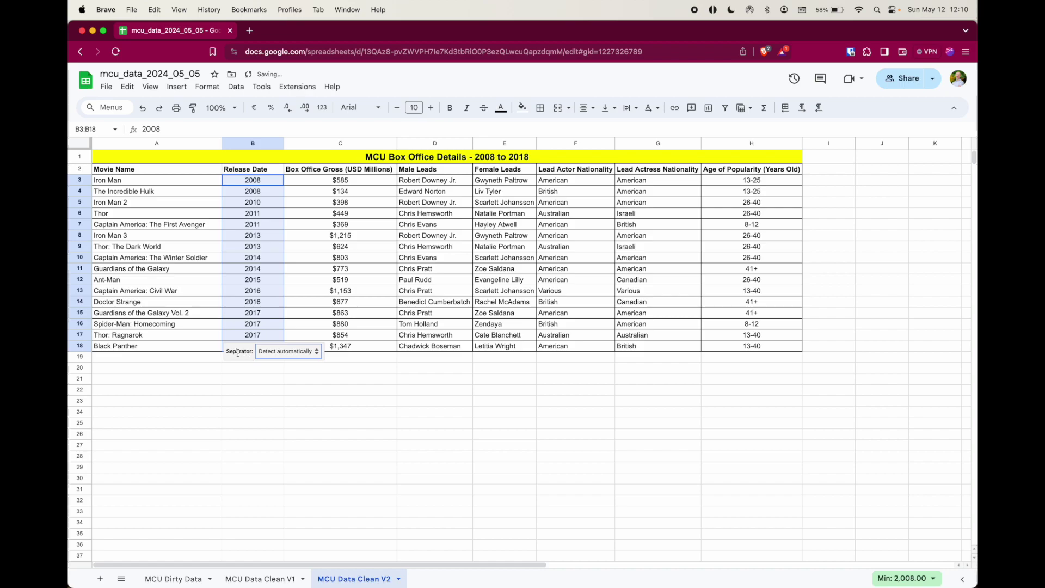
click(272, 358)
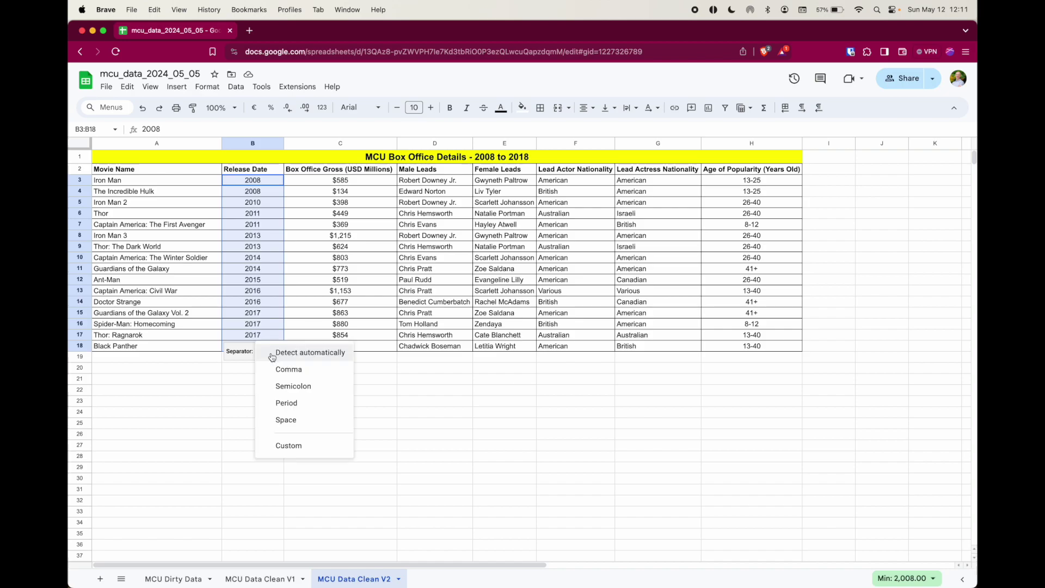
click(320, 353)
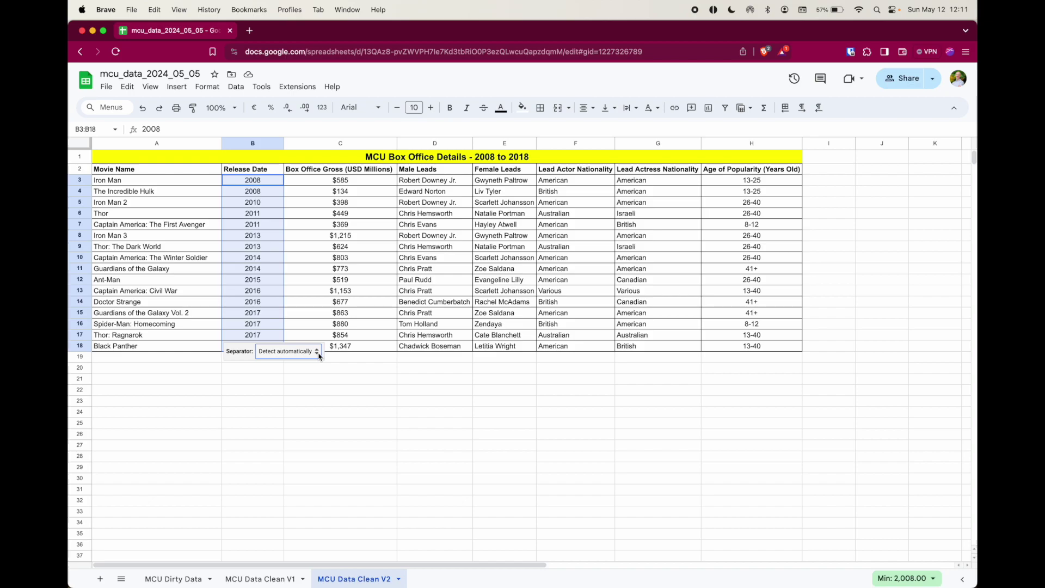
click(320, 355)
click(362, 368)
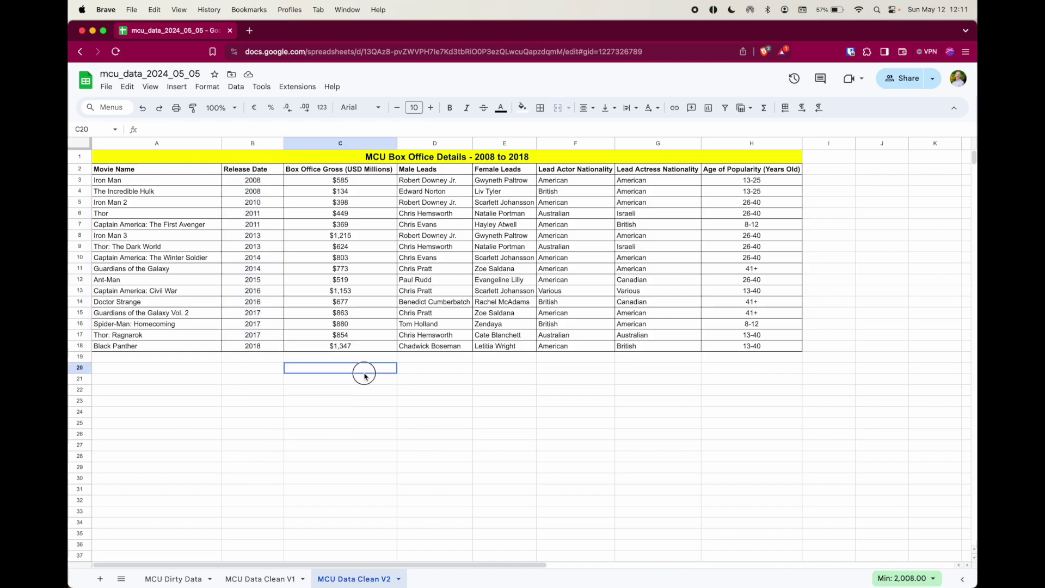
click(253, 183)
click(257, 293)
click(262, 336)
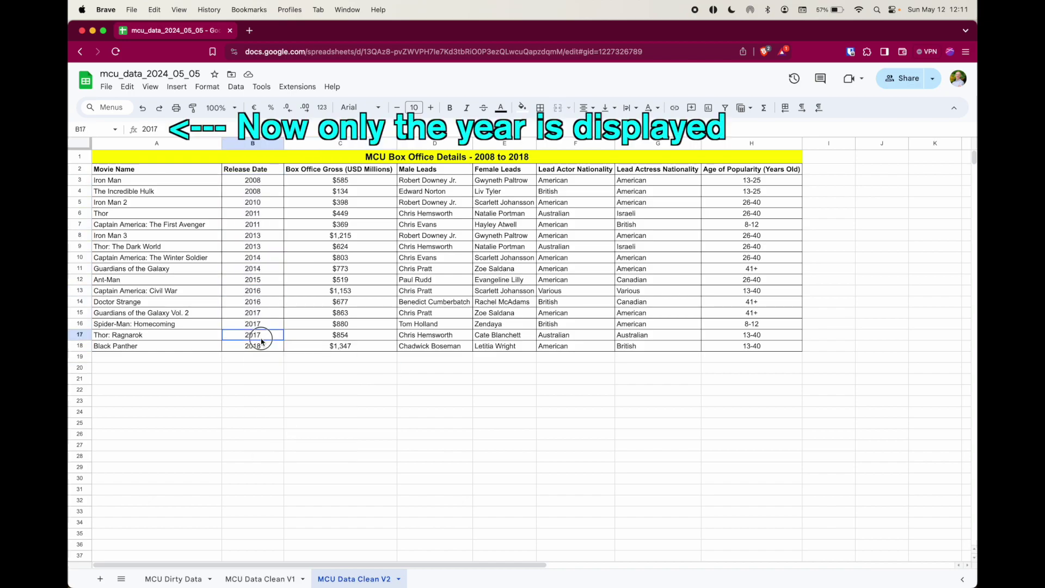
click(260, 371)
text(=)
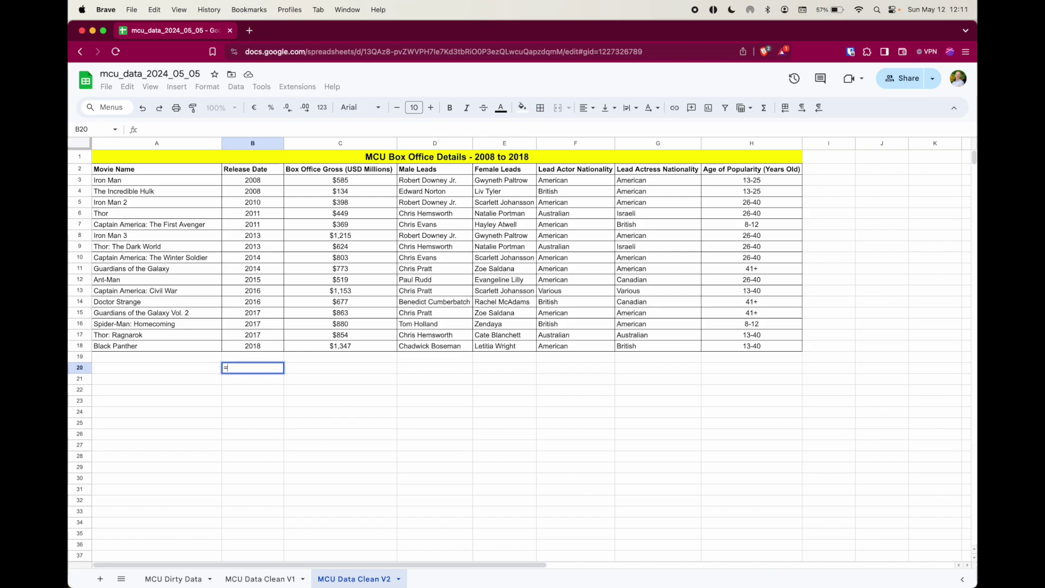
text(unique)
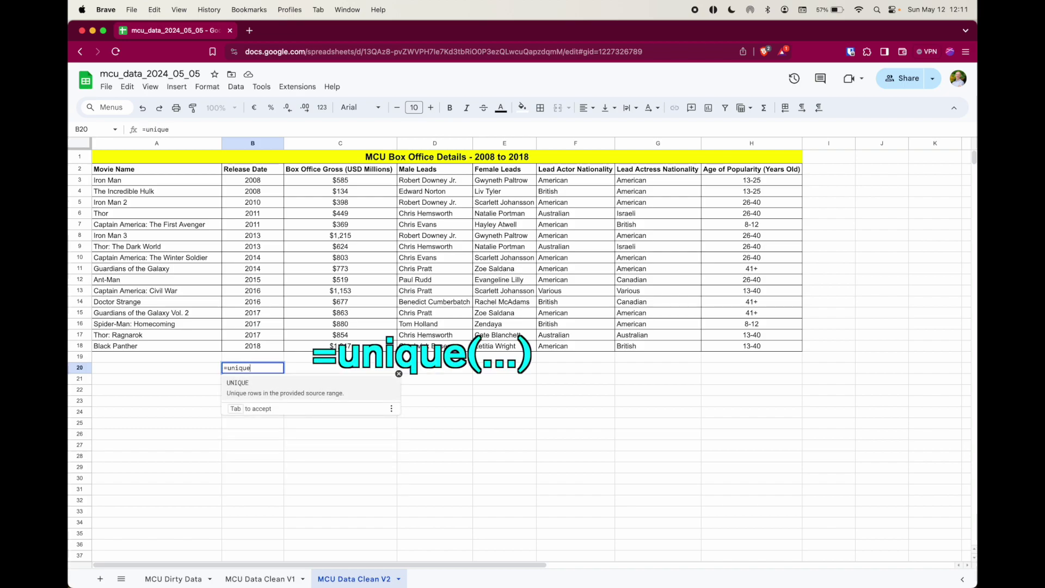
text(()
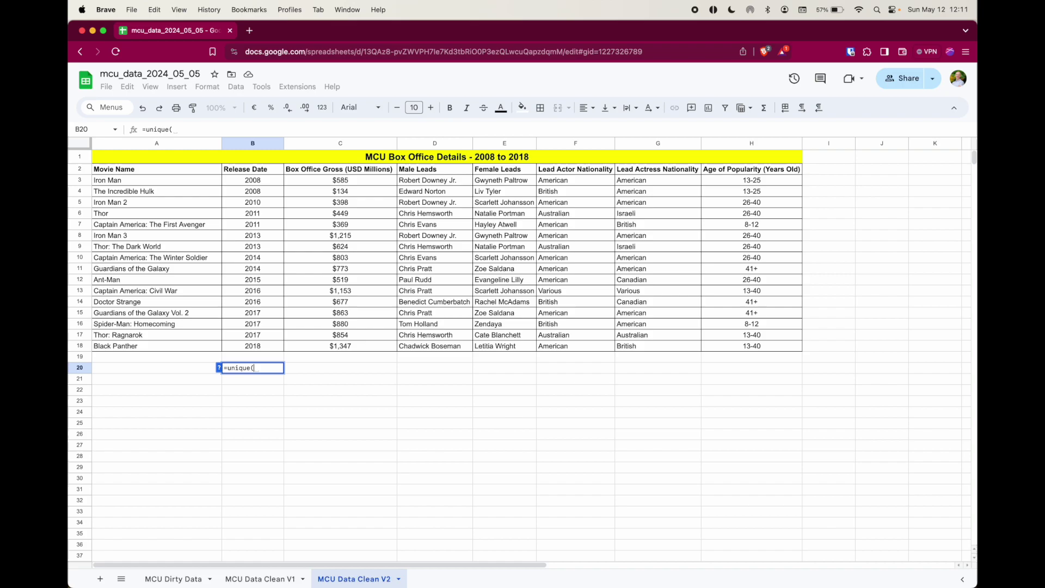
drag(262, 186, 260, 344)
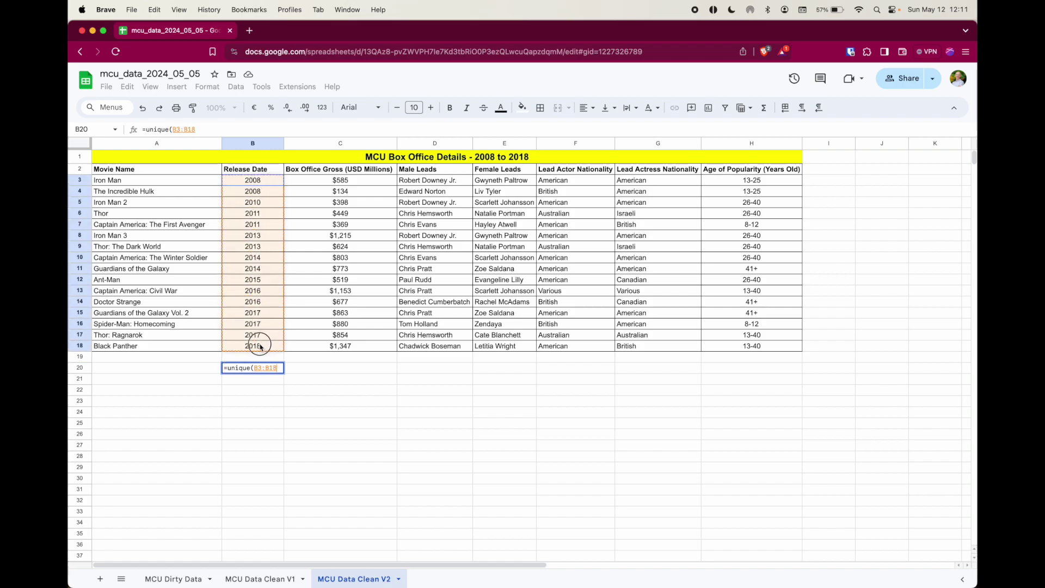
text())
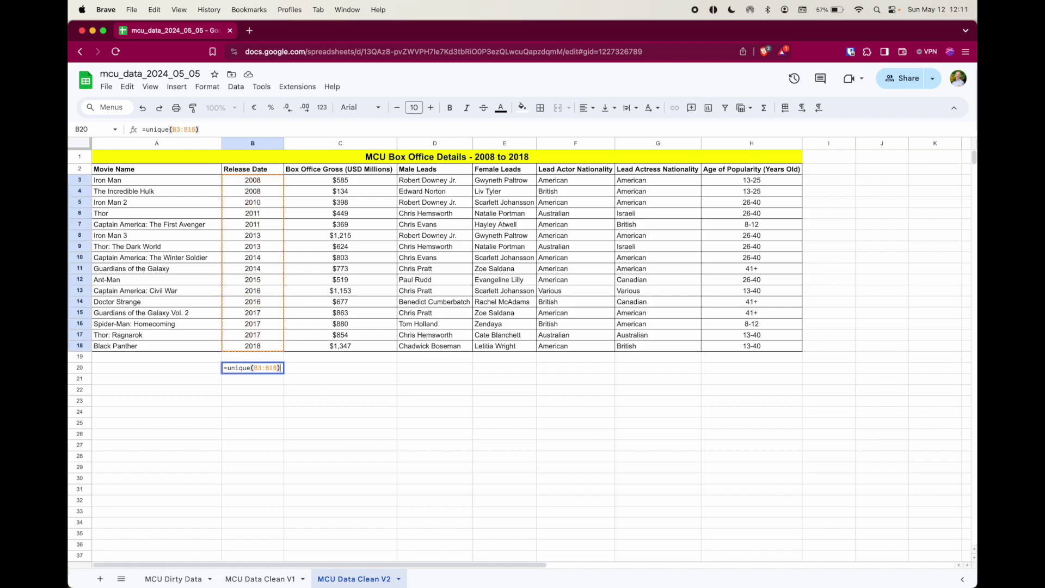
key(Return)
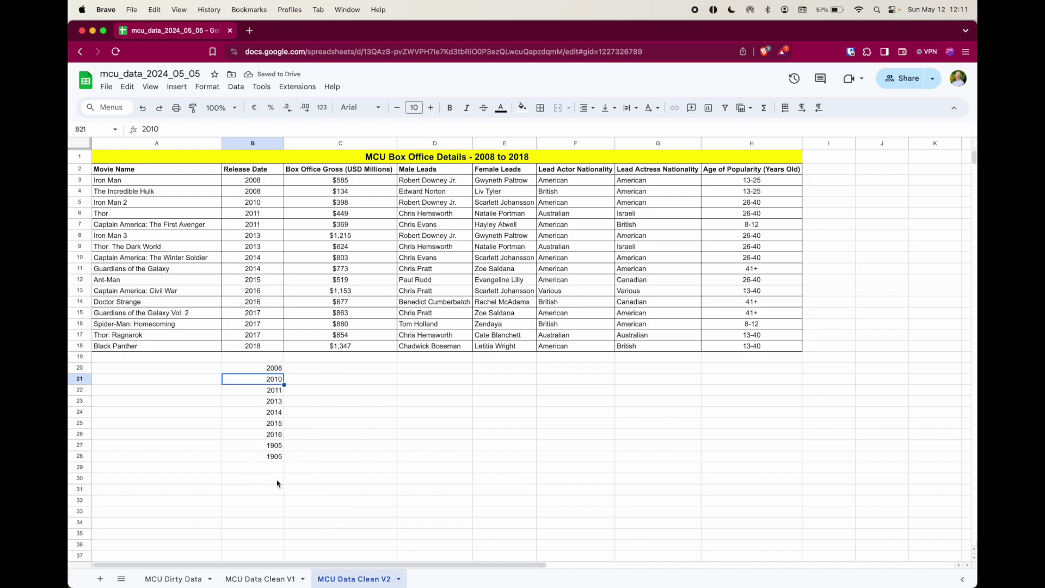
click(278, 448)
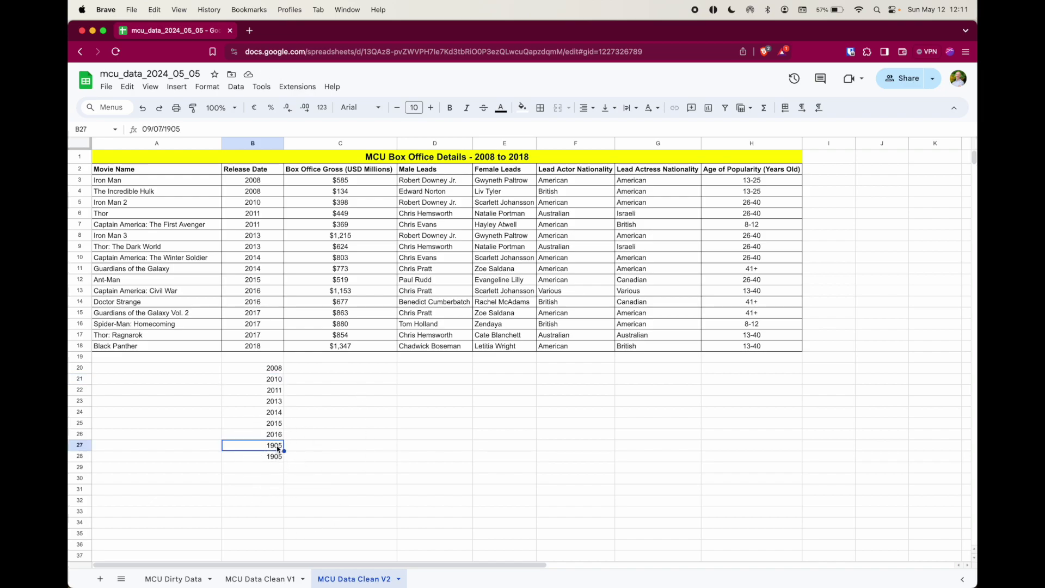
key(Down)
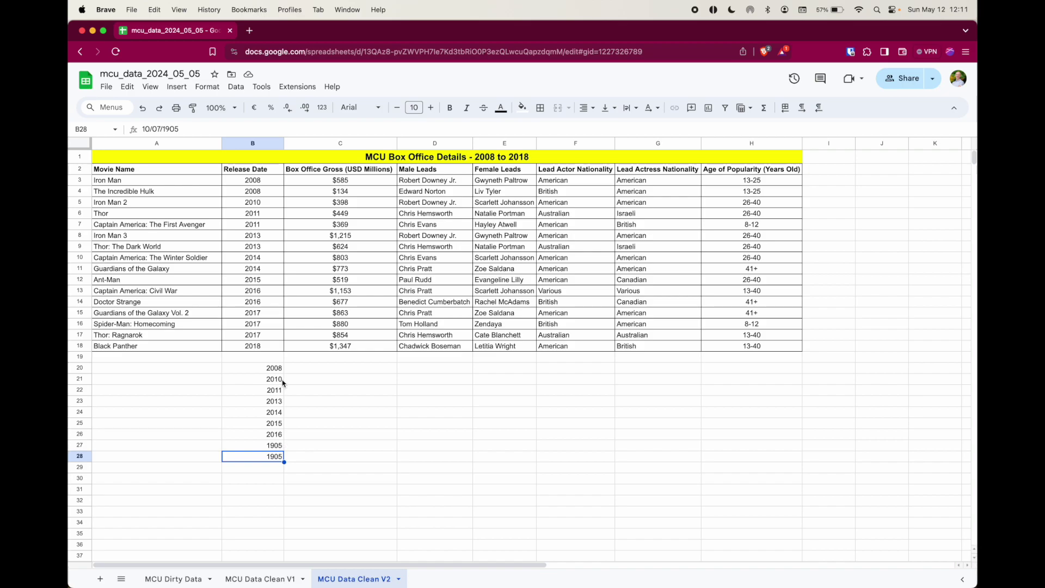
key(super+z)
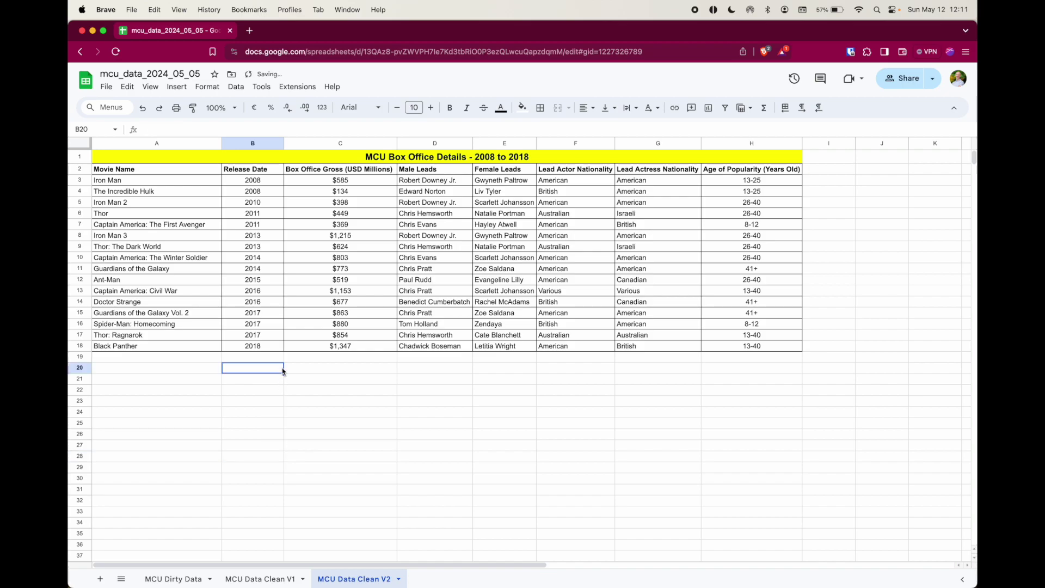
Format the release years in B3:B18 as plain text
click(254, 184)
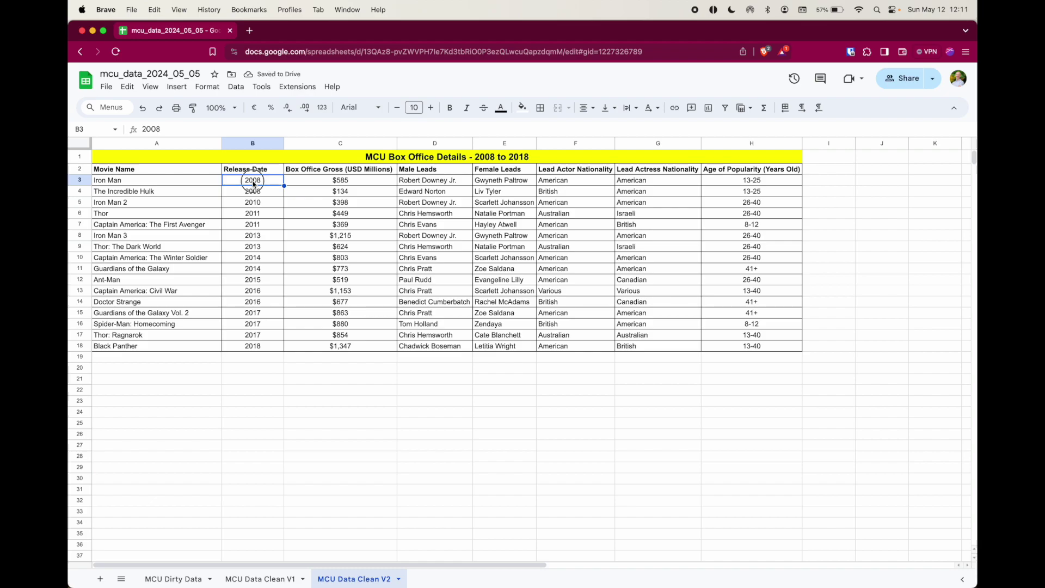
drag(254, 184, 250, 350)
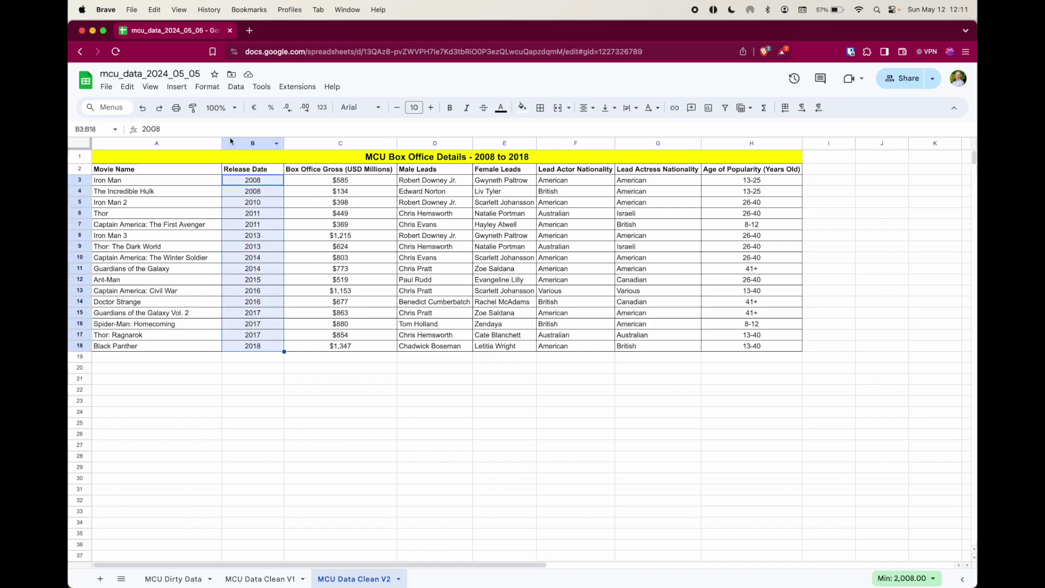
click(235, 88)
mouse_move(207, 87)
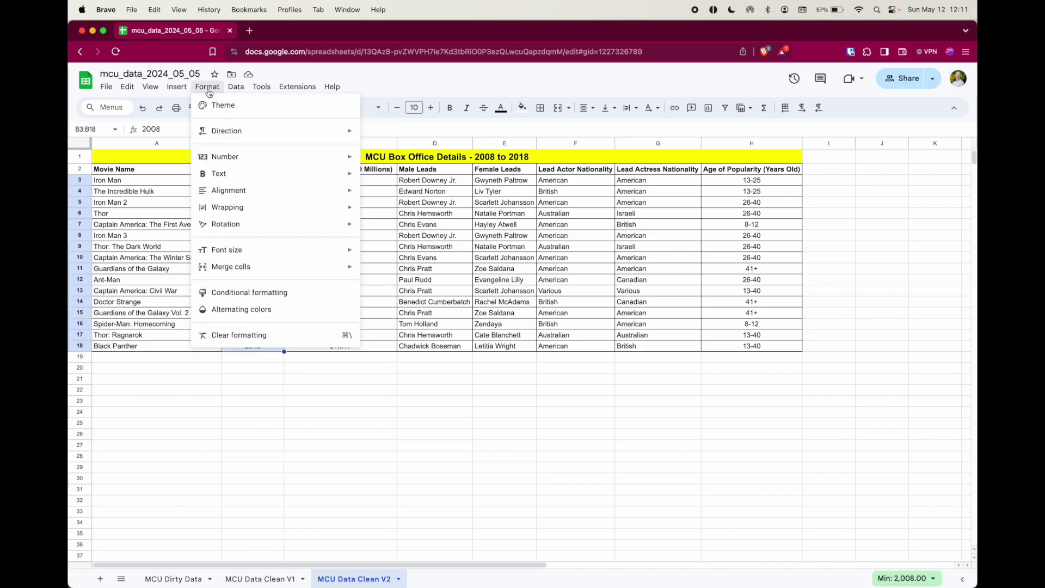
mouse_move(218, 158)
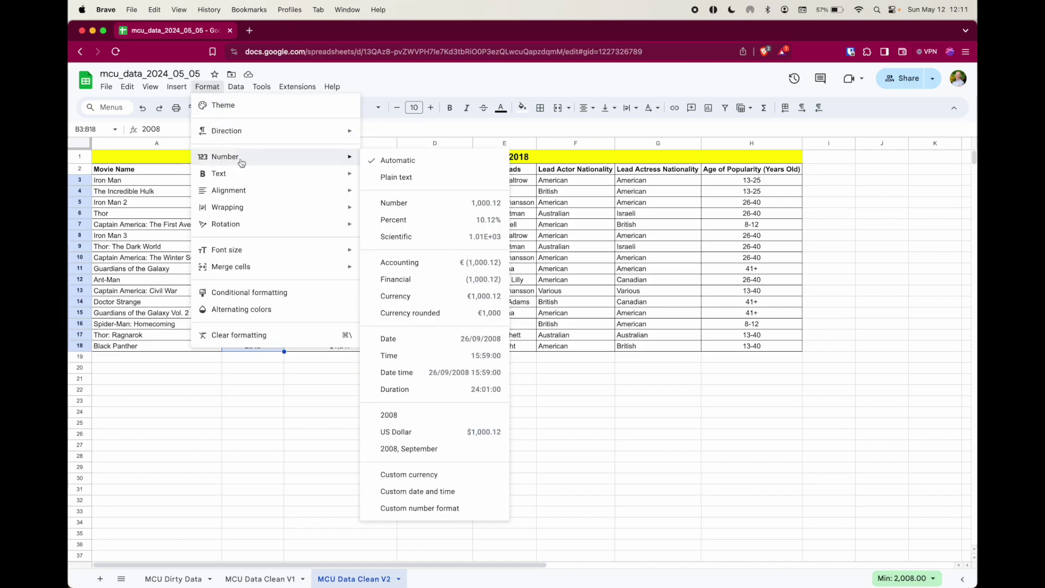
click(396, 177)
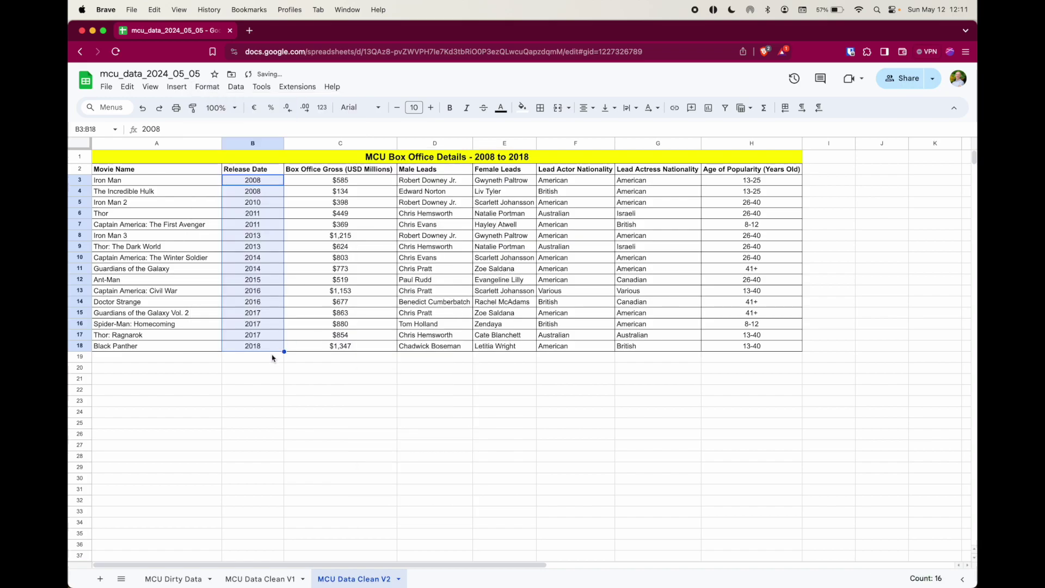
Enter =unique(B3:B18) in B20 to list the distinct release years
click(258, 369)
text(=unique()
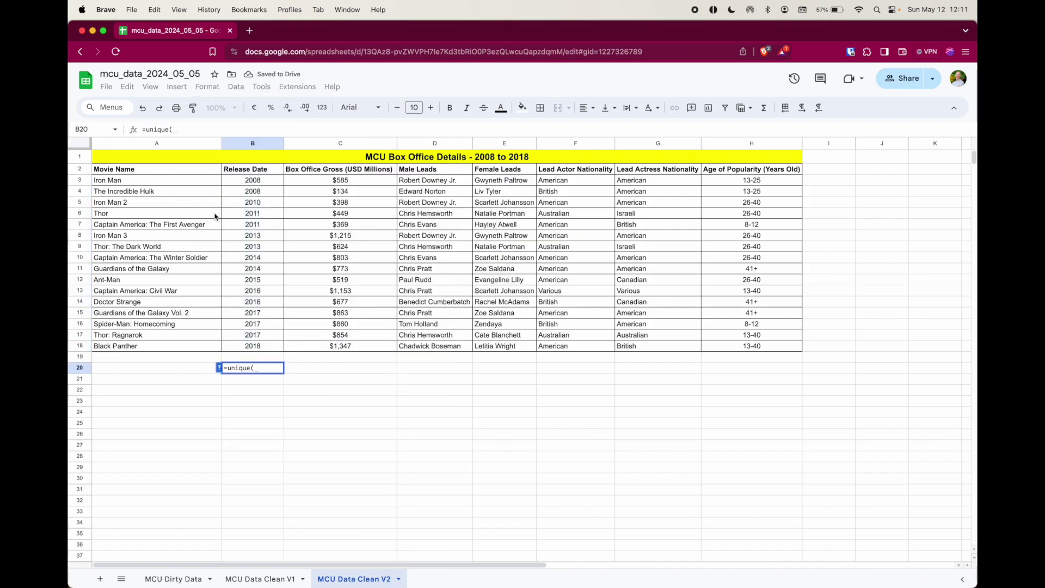
drag(270, 181, 272, 349)
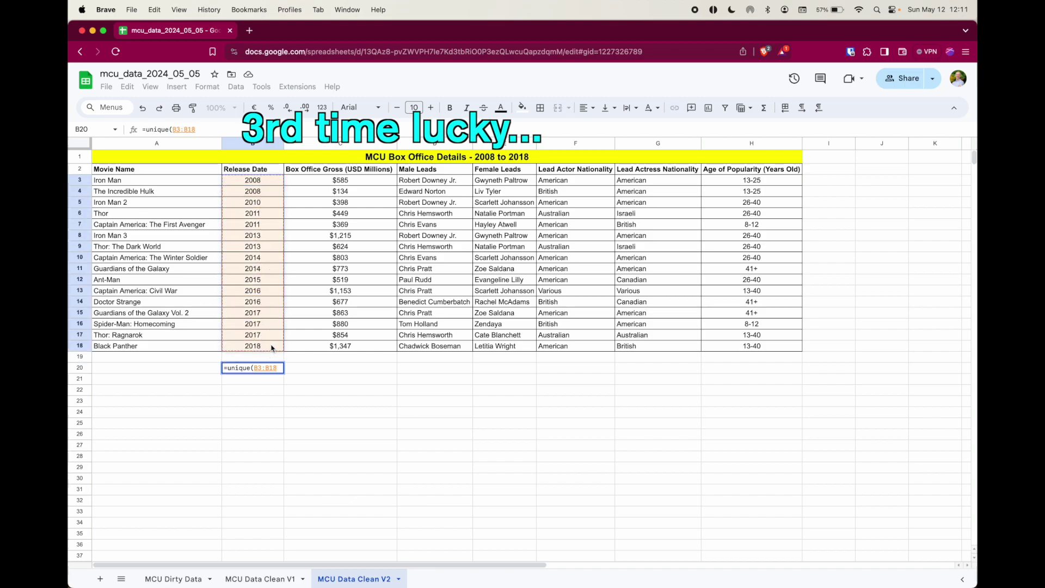
key(Return)
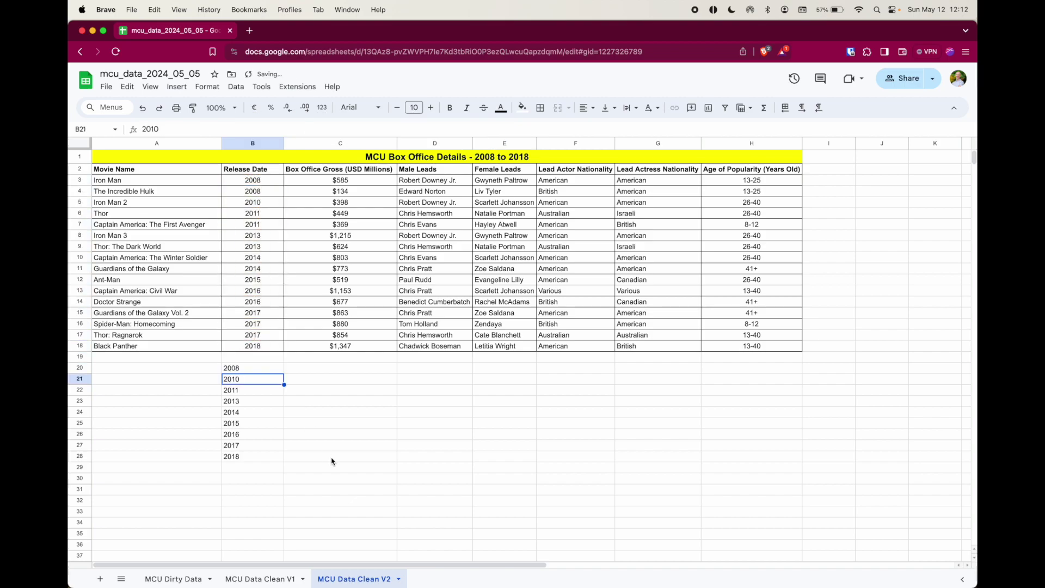
Copy the Release Date header from B2 into B19
click(258, 358)
click(272, 173)
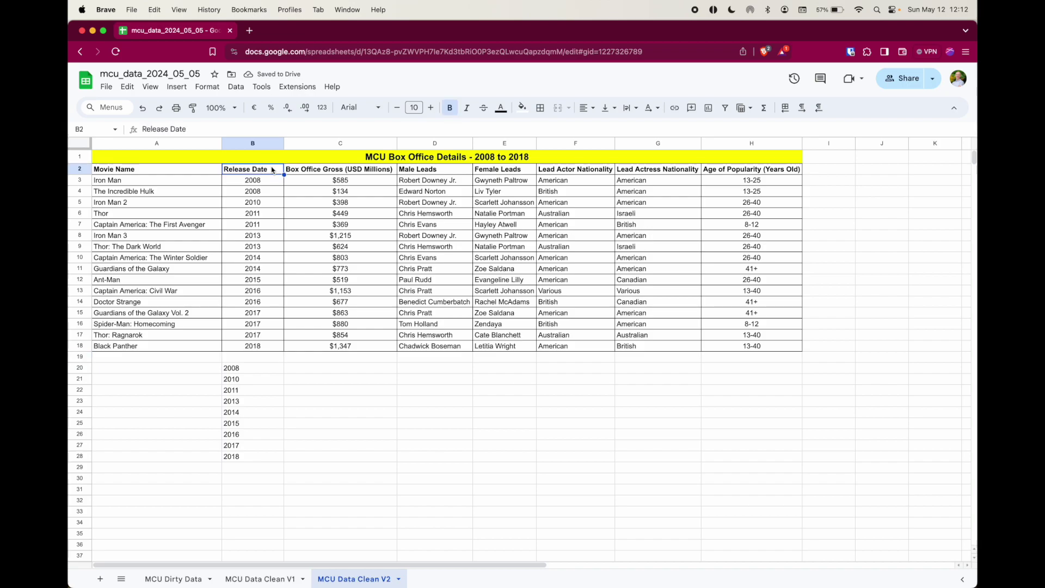
key(super+c)
click(258, 358)
key(super+v)
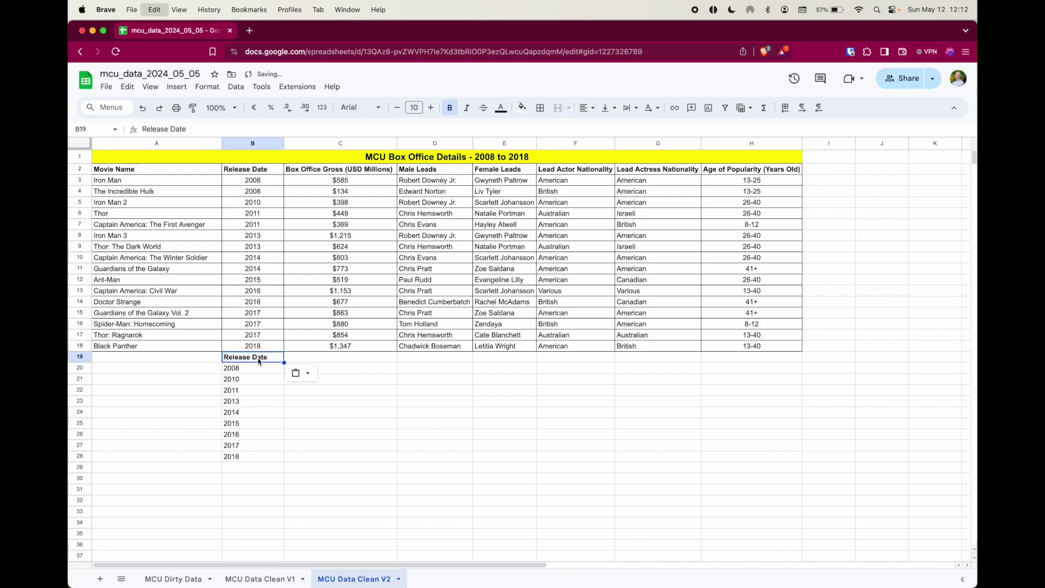
Enter the heading 'Movies Per Year' in C19
click(365, 364)
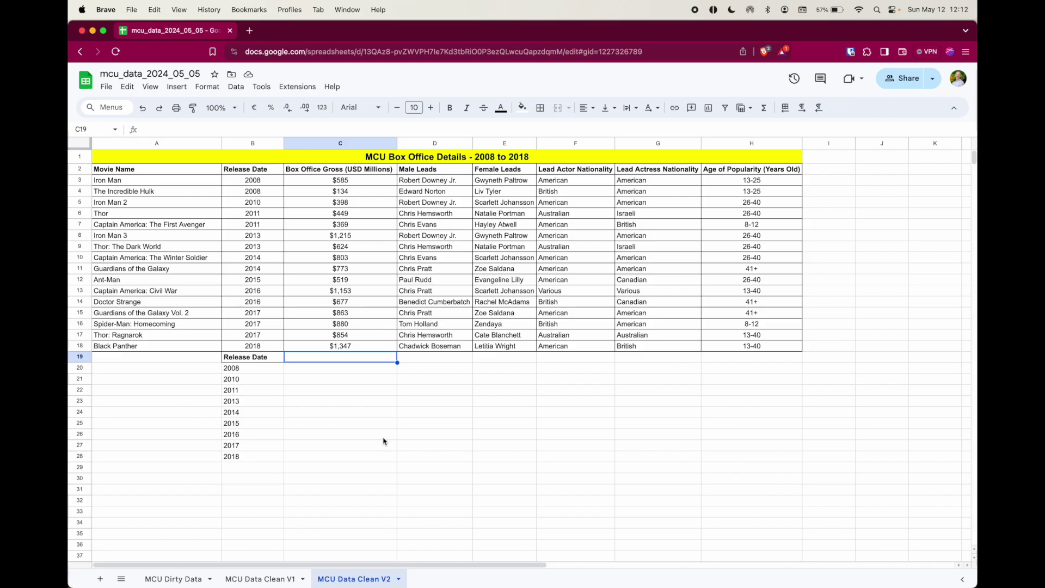
text(Movies Per)
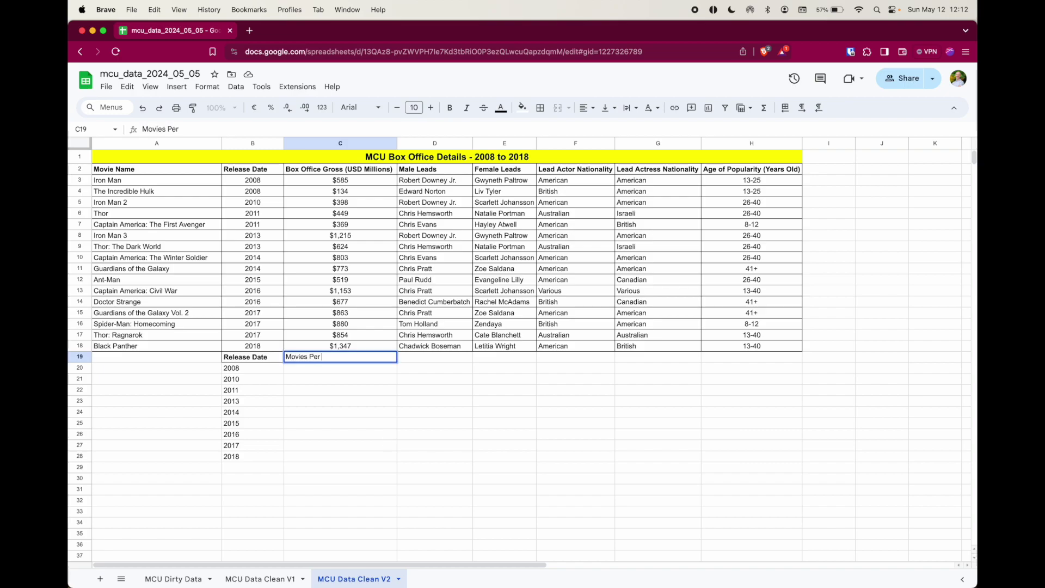
text( Year)
key(Return)
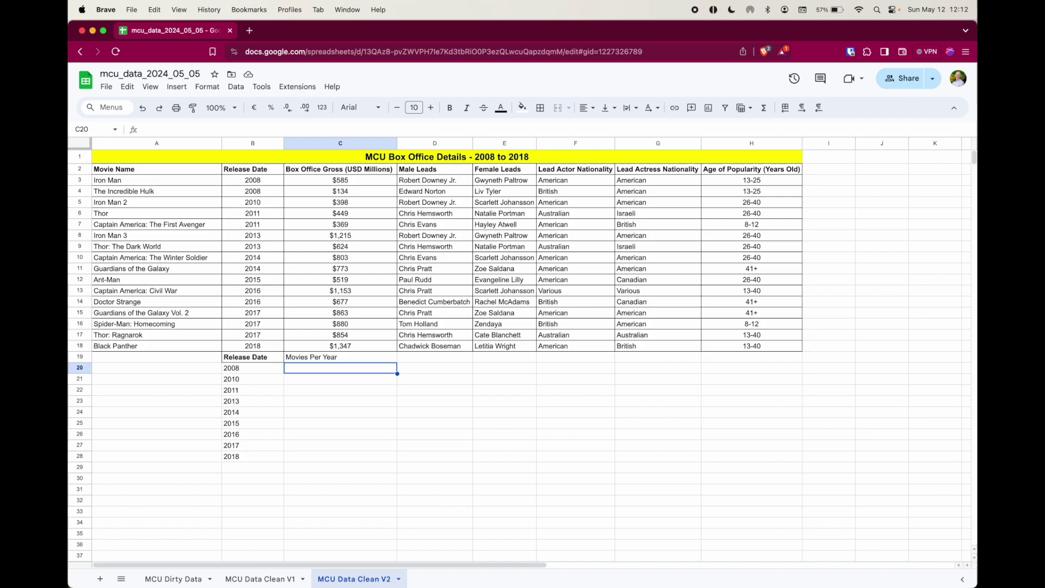
Enter =countif(B3:B18,B20) in C20 to count the 2008 movies
text(=countif)
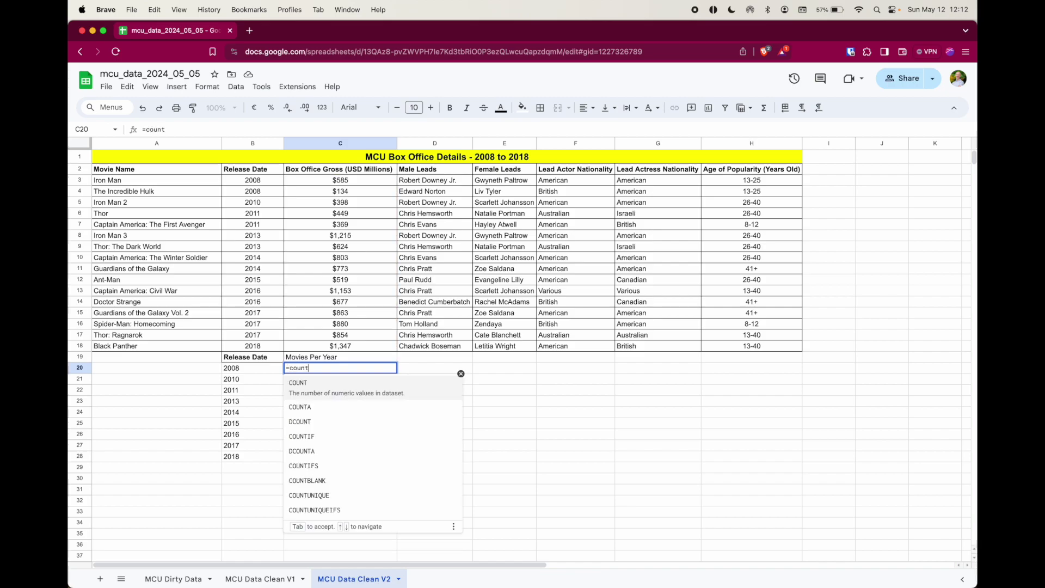
text(()
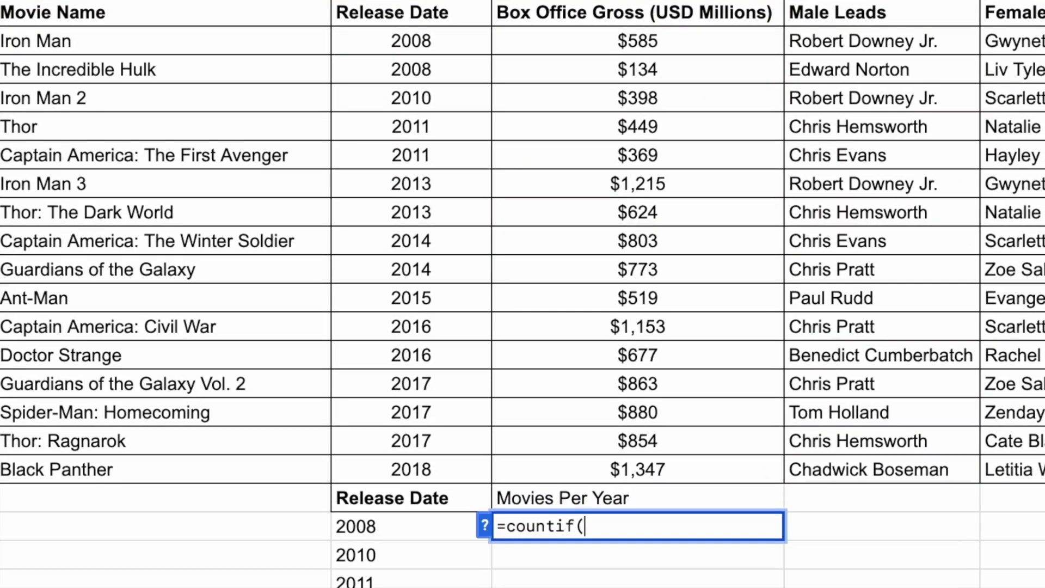
drag(375, 29, 423, 473)
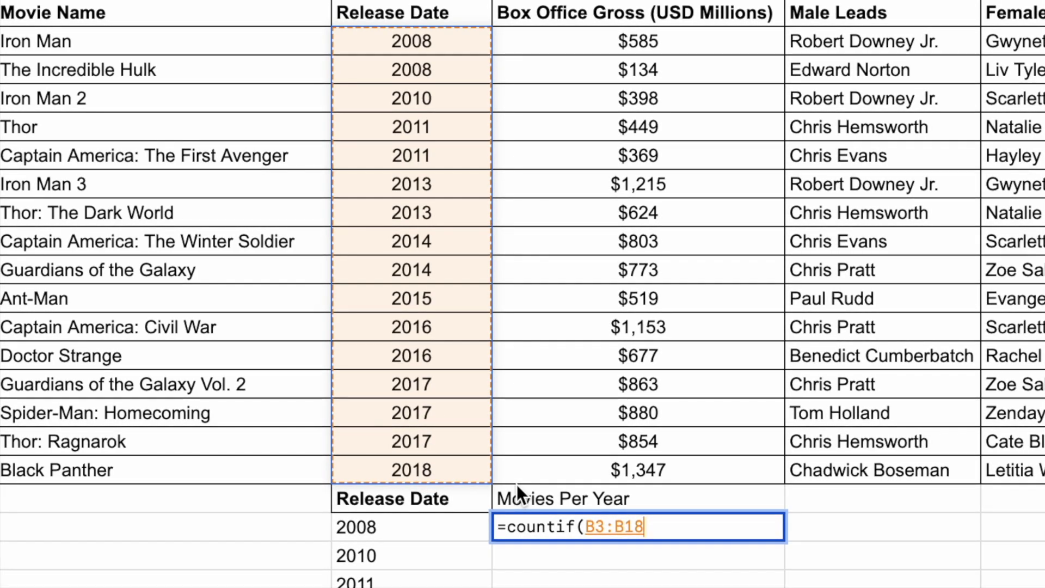
text(,)
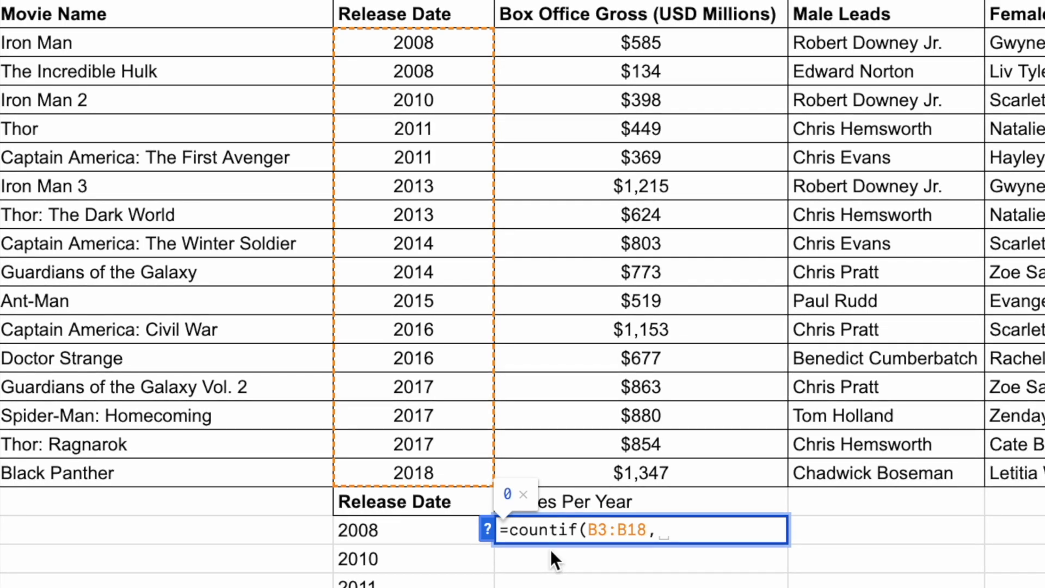
click(429, 536)
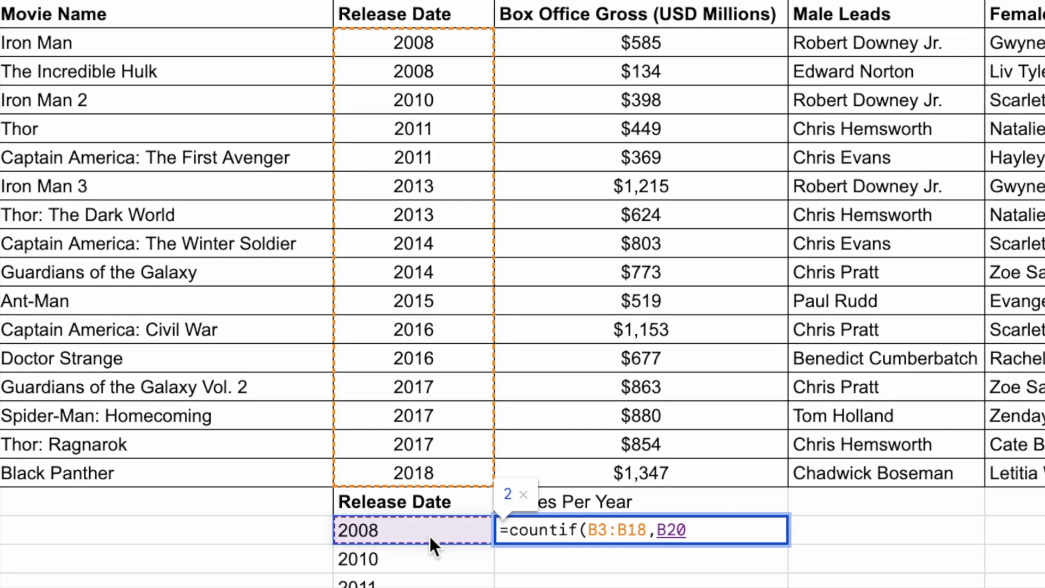
text())
key(Return)
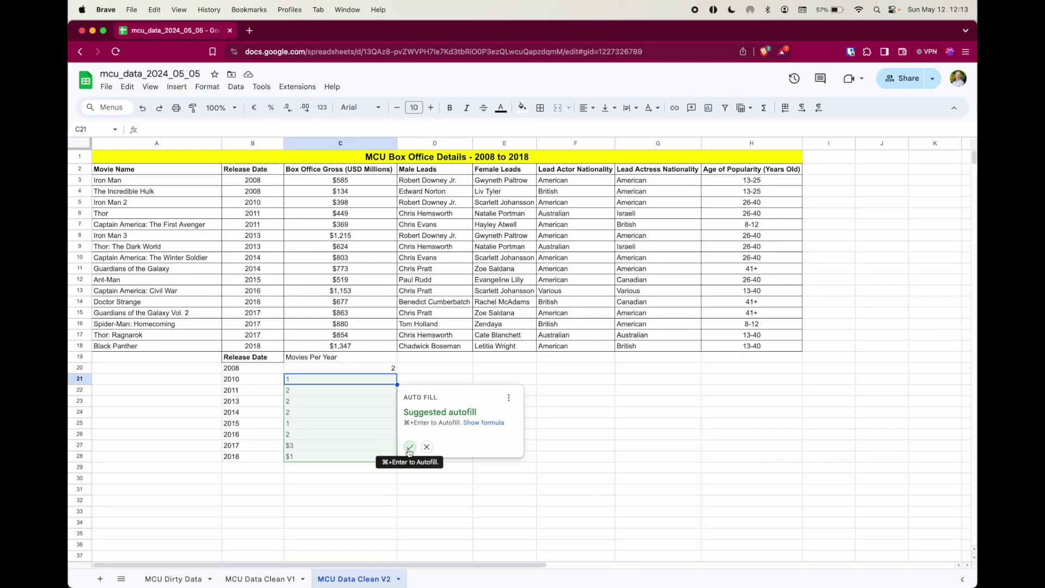
Accept the suggested autofill of movie counts down to 2018, then inspect the C20 and C21 formulas
click(410, 447)
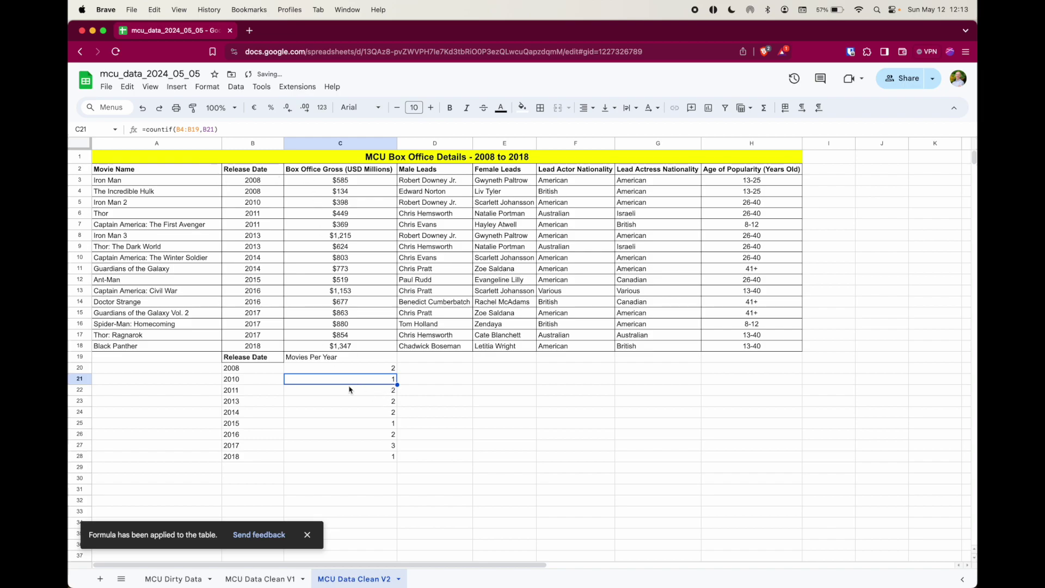
click(381, 368)
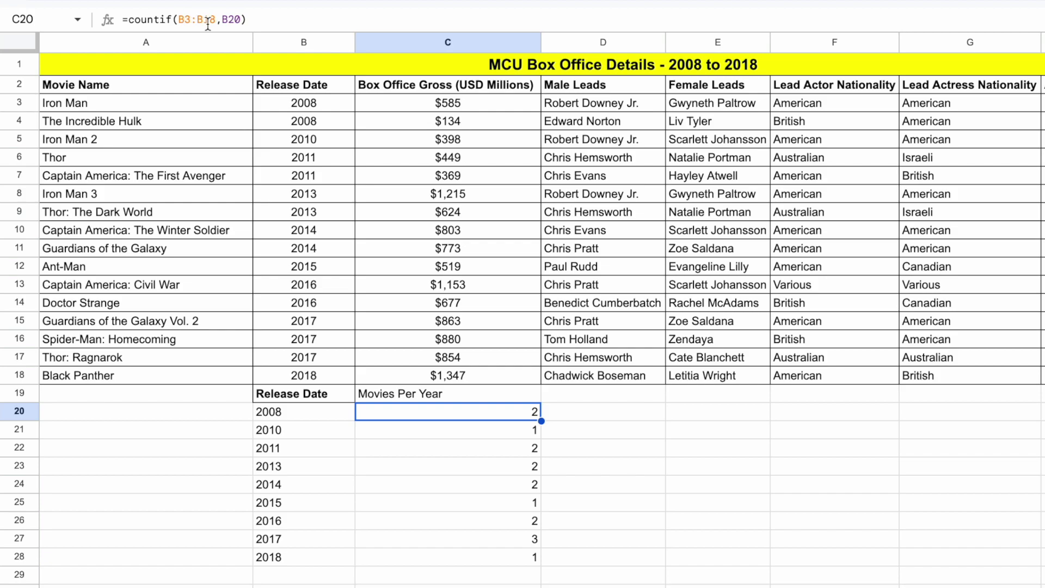
click(520, 434)
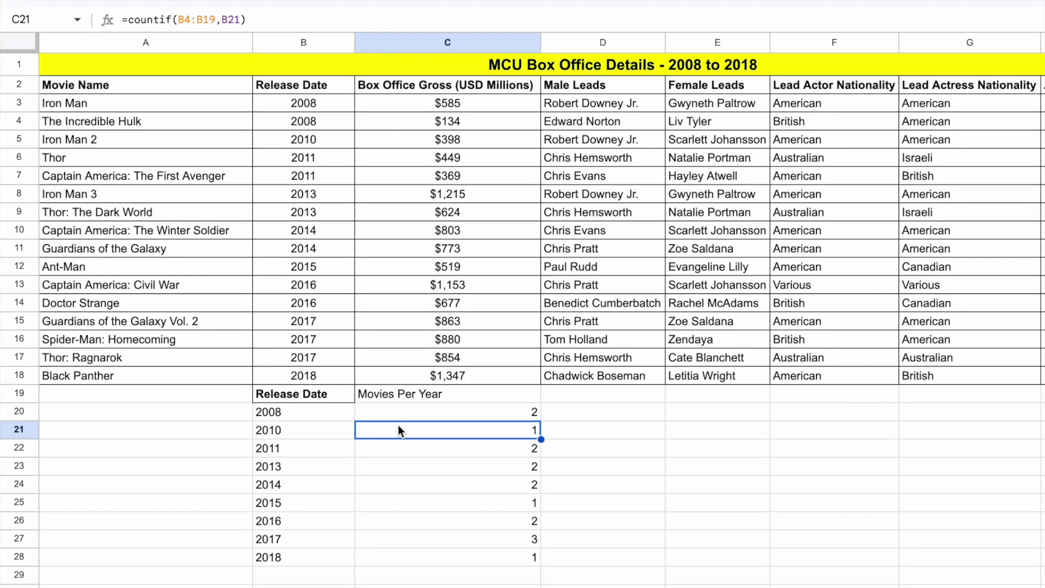
Clear C21:C28, change C20 to =countif($B$3:$B$18,B20), and autofill it down to 2018
drag(402, 433, 403, 567)
key(Delete)
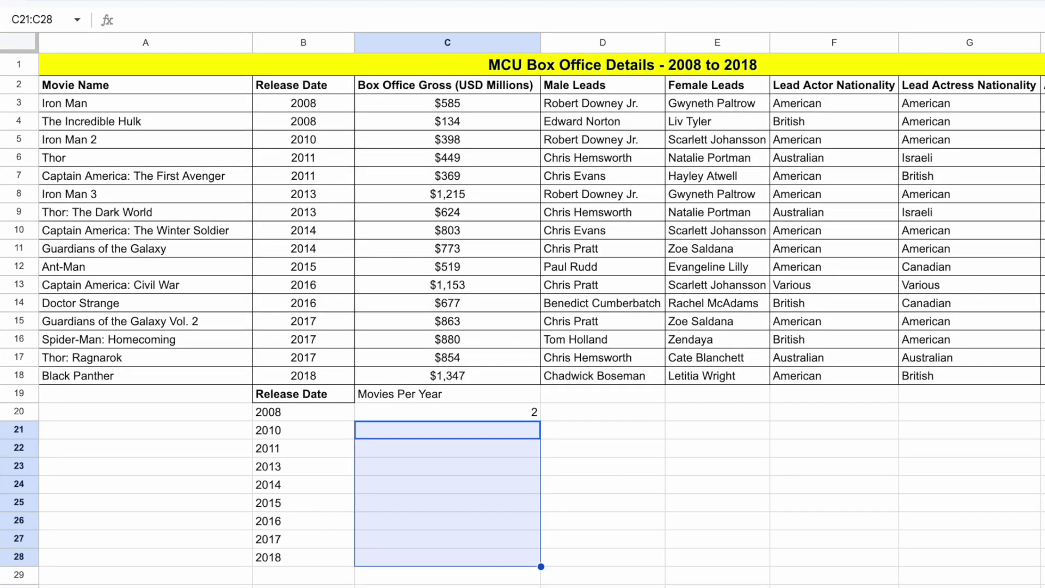
click(503, 418)
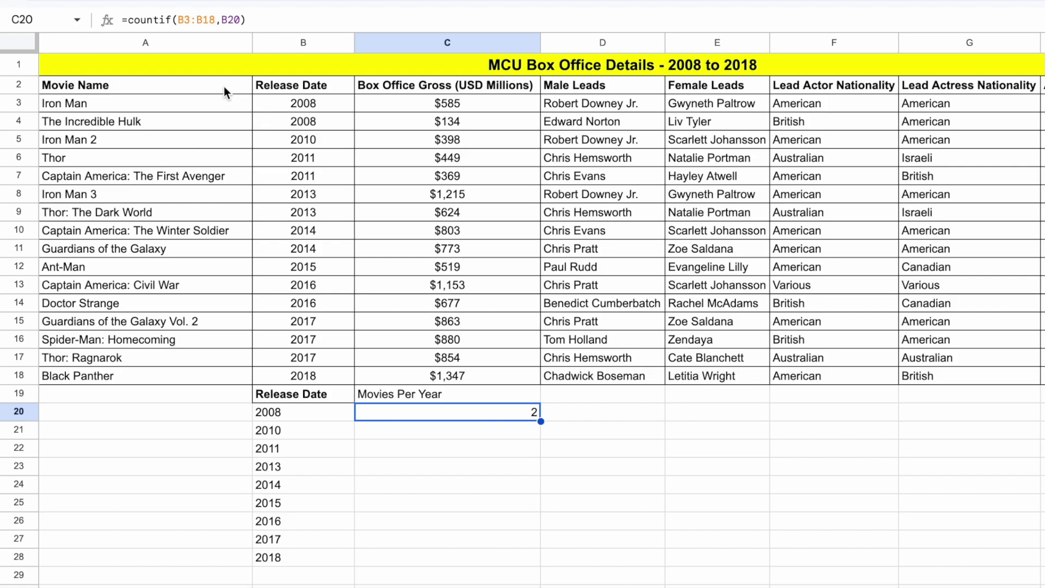
click(179, 24)
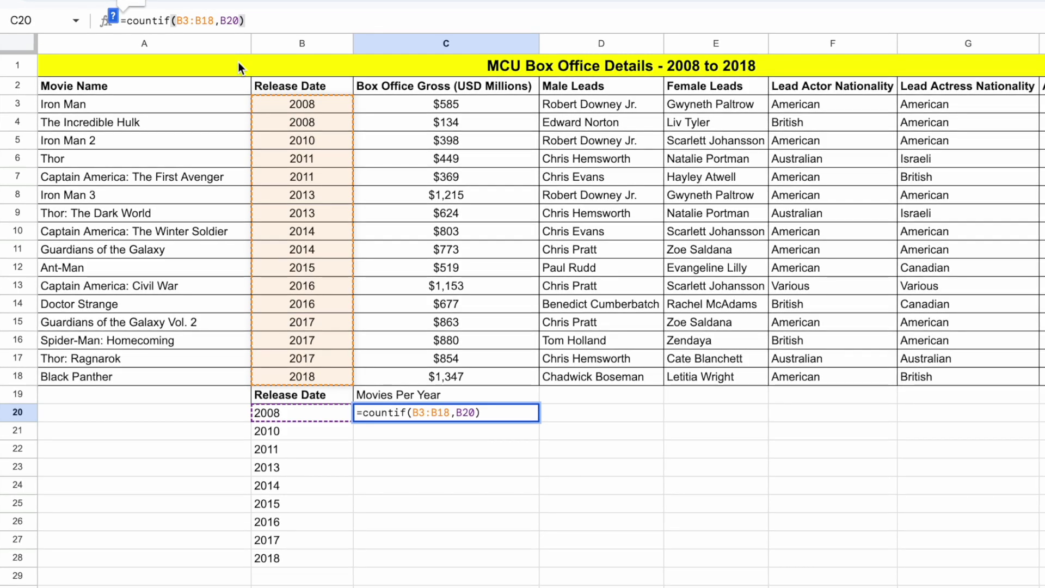
text($)
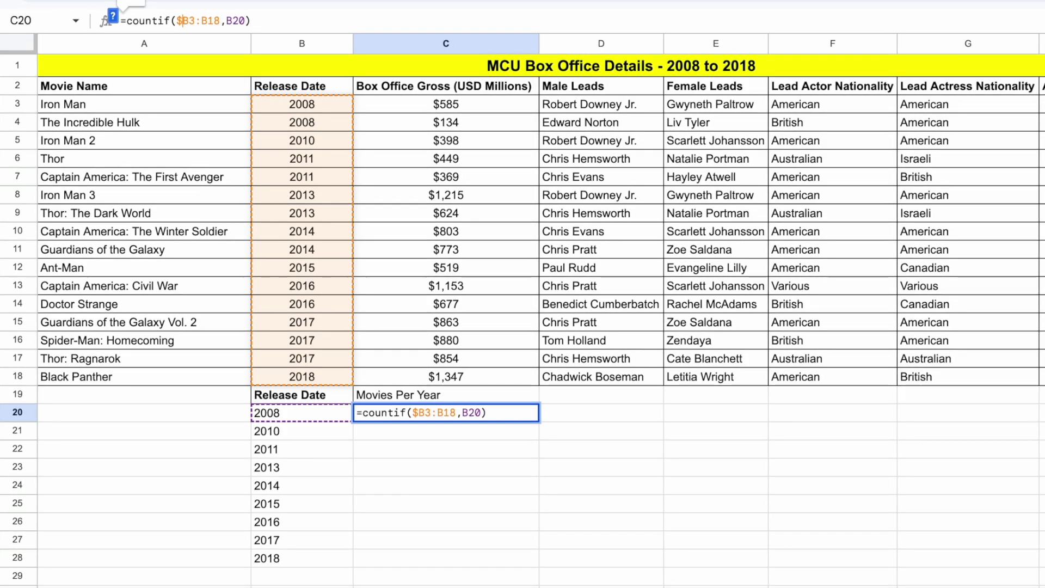
key(Right)
text($)
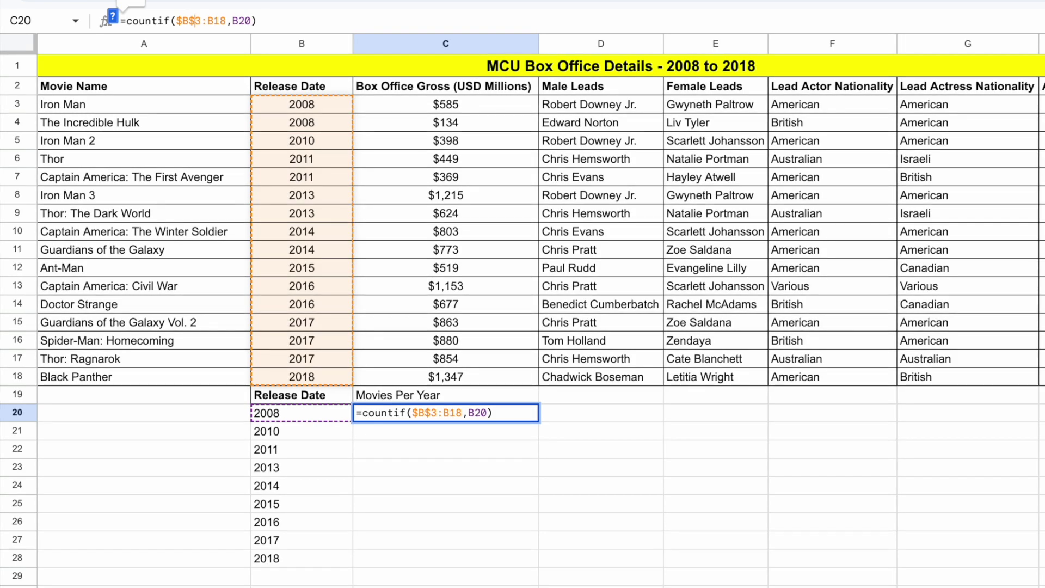
key(Right)
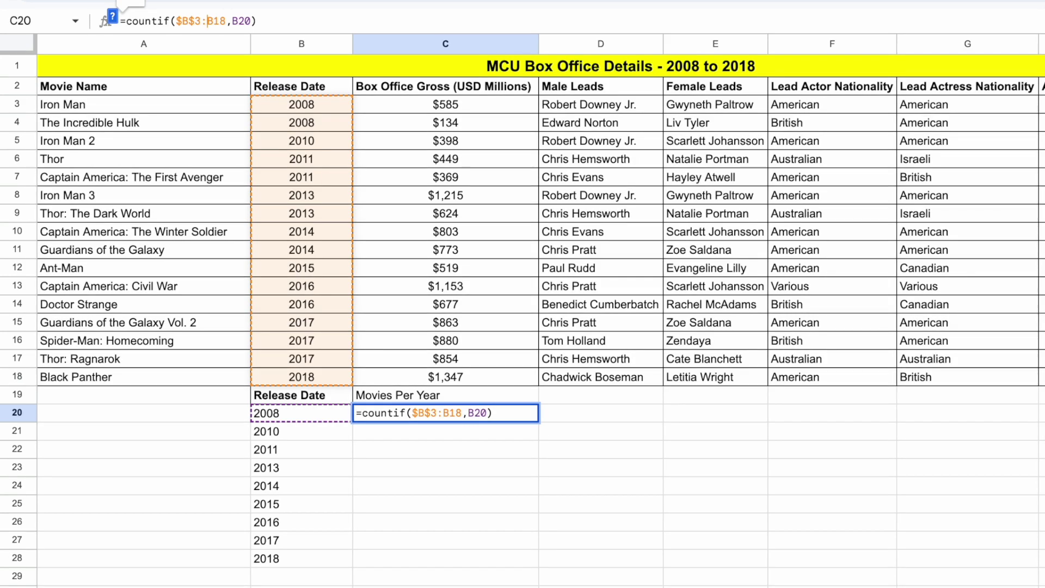
text($B$)
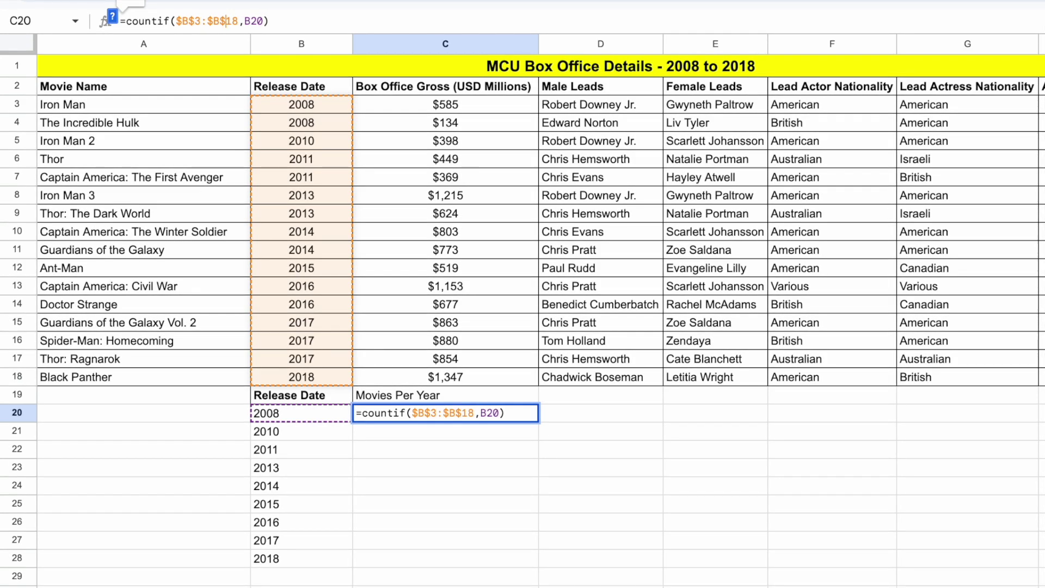
key(Return)
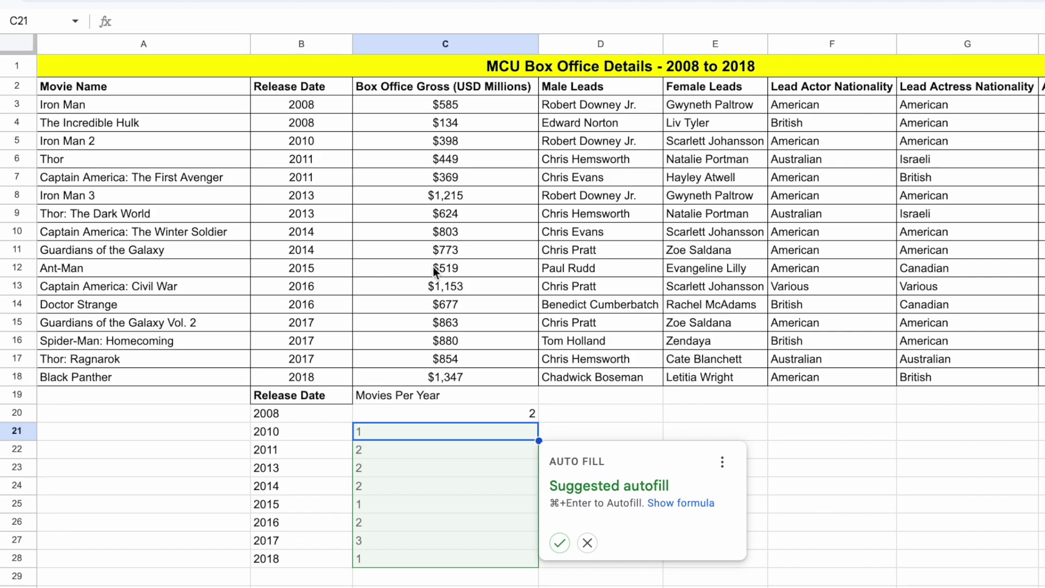
click(561, 543)
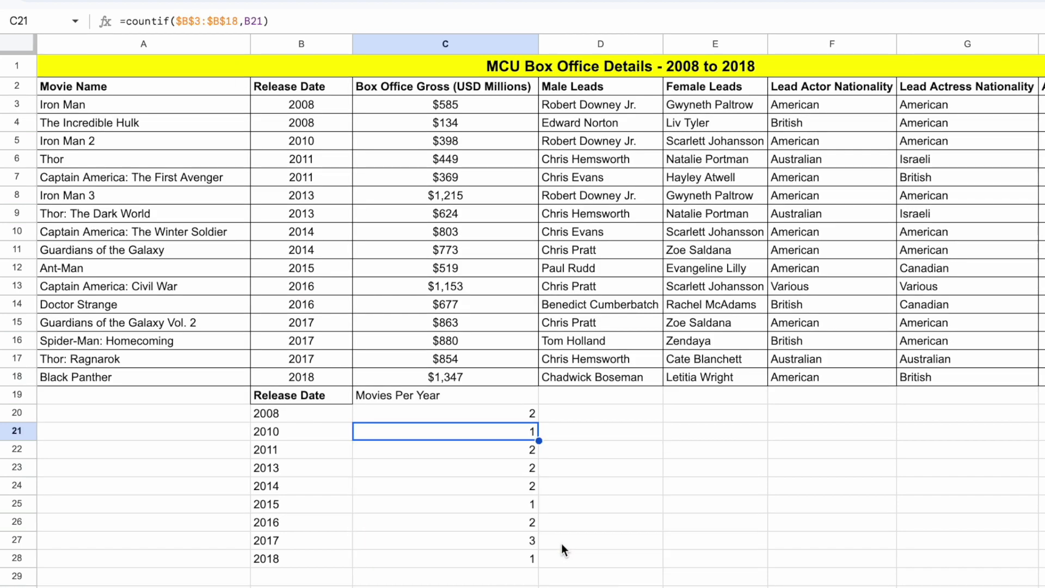
click(513, 544)
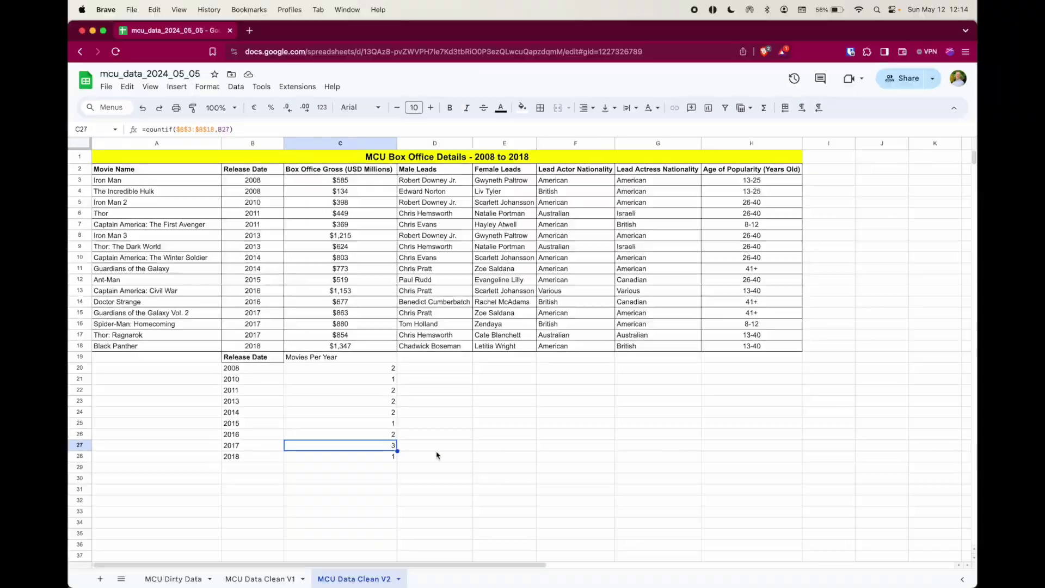
Copy the Box Office Gross (USD Millions) heading into D19 beside Movies Per Year
click(429, 371)
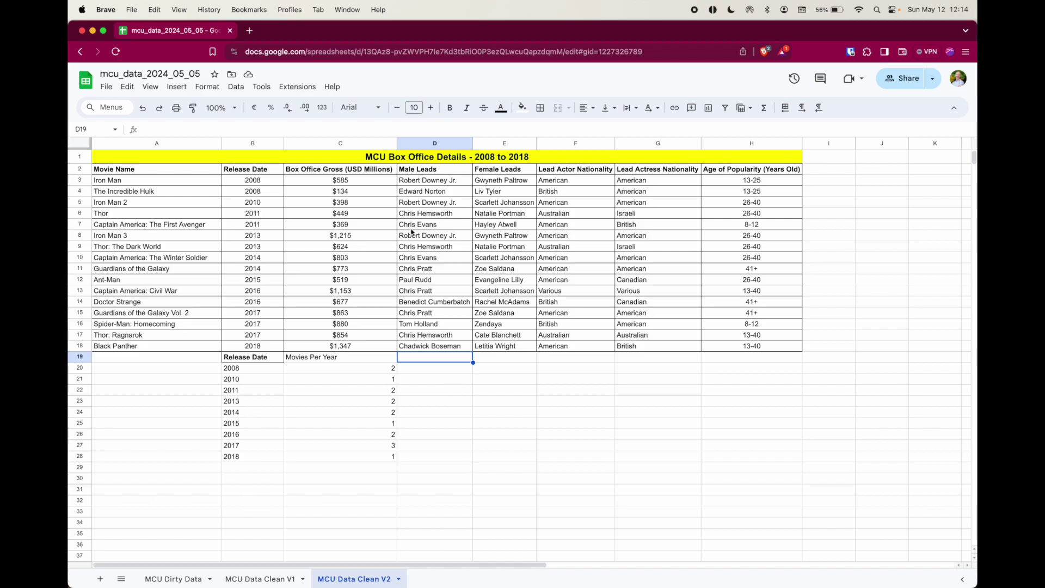
click(362, 174)
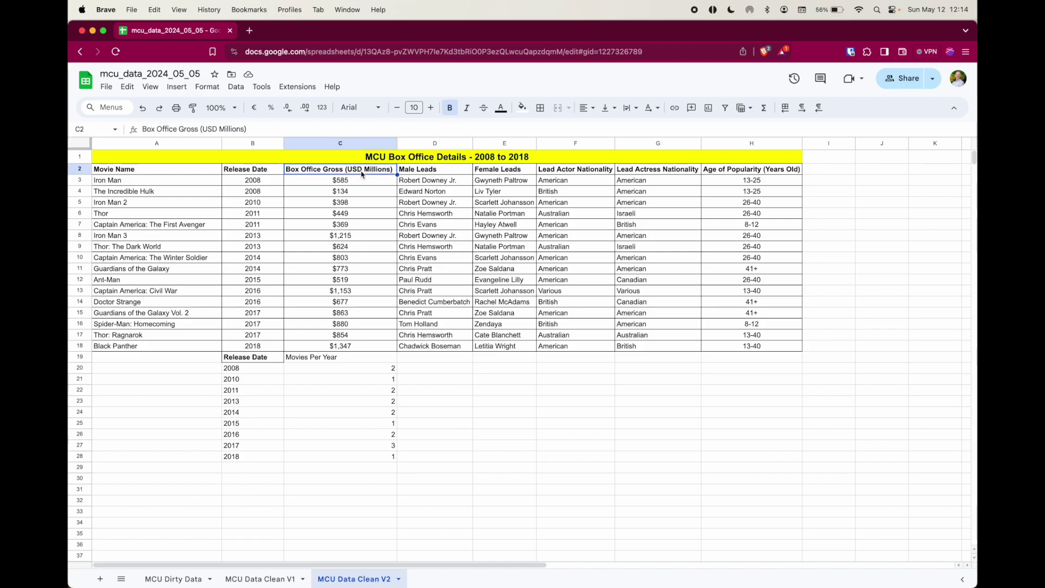
key(ctrl+c)
click(455, 363)
key(ctrl+v)
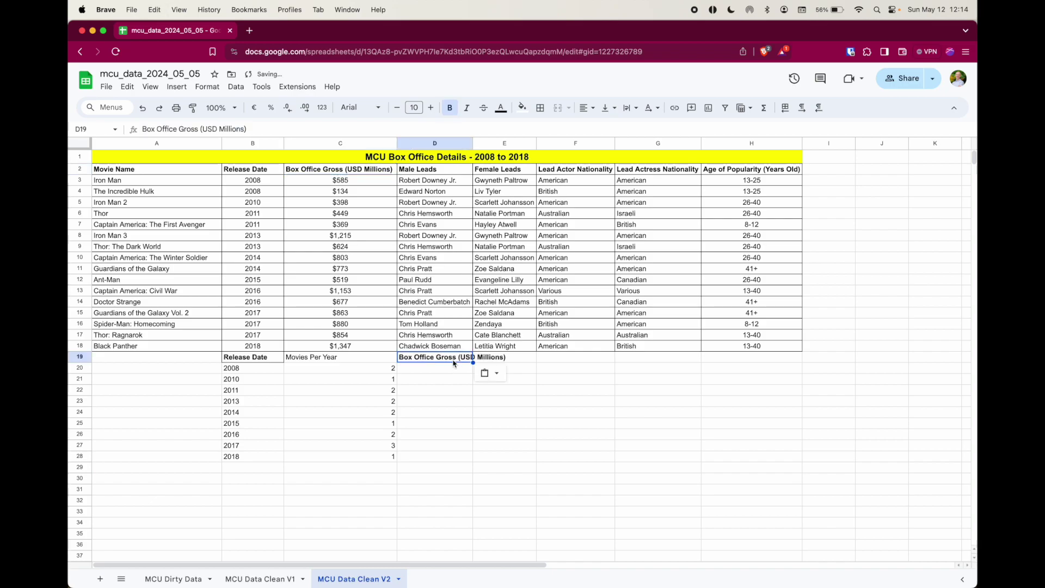
click(447, 402)
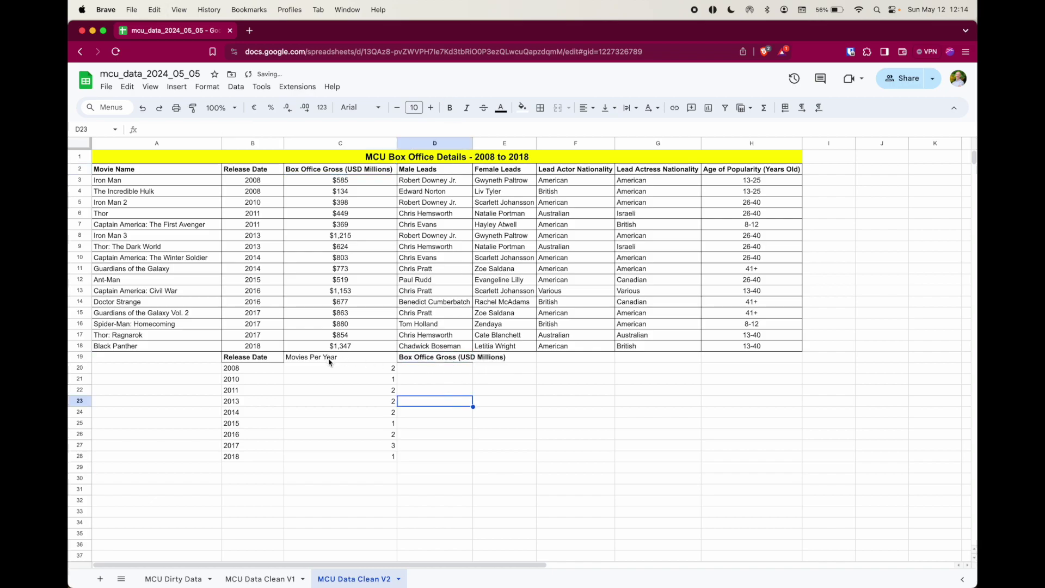
Begin a =sumifs( formula in D20 for the 2008 total
click(416, 372)
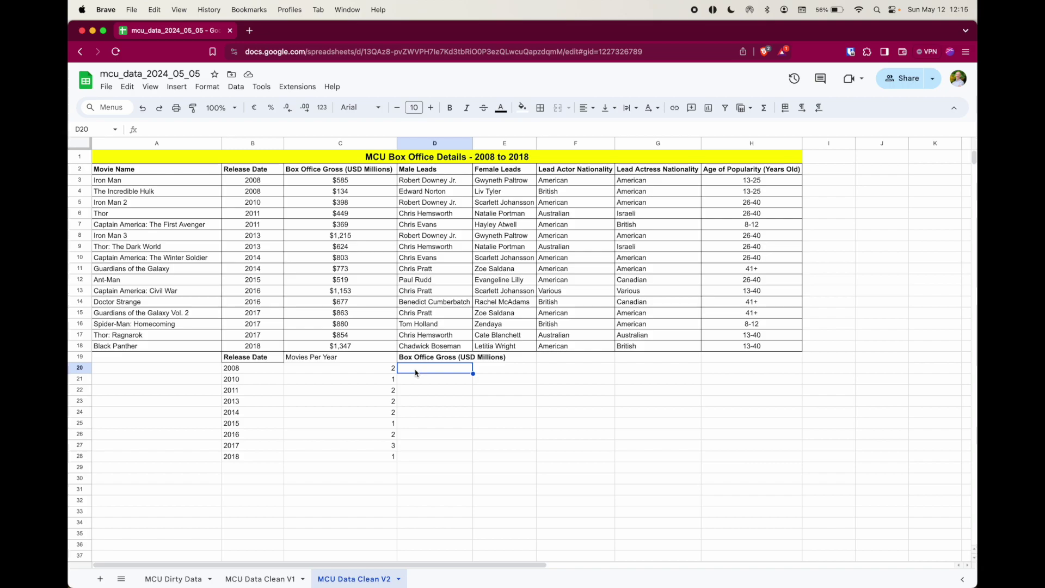
text(=sumifs)
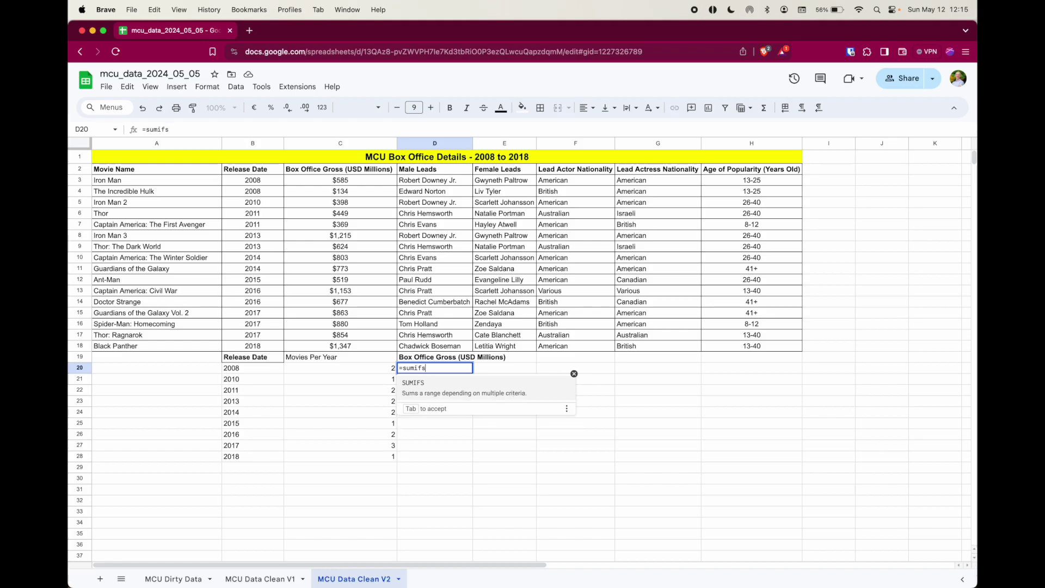
text(()
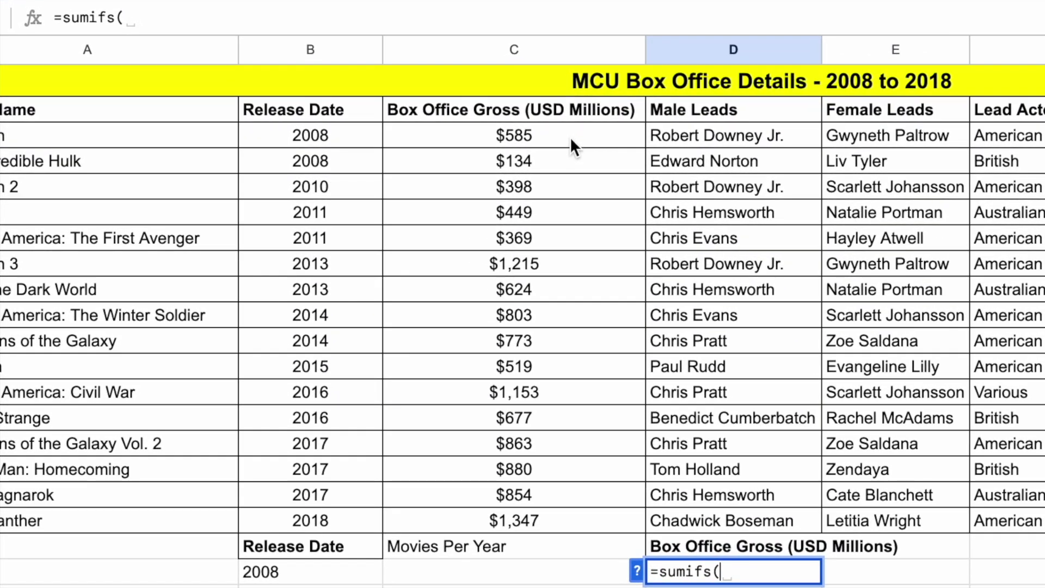
Complete D20 as =sumifs(C3:C18,B3:B18,B20), giving 719 for 2008
drag(570, 136, 453, 527)
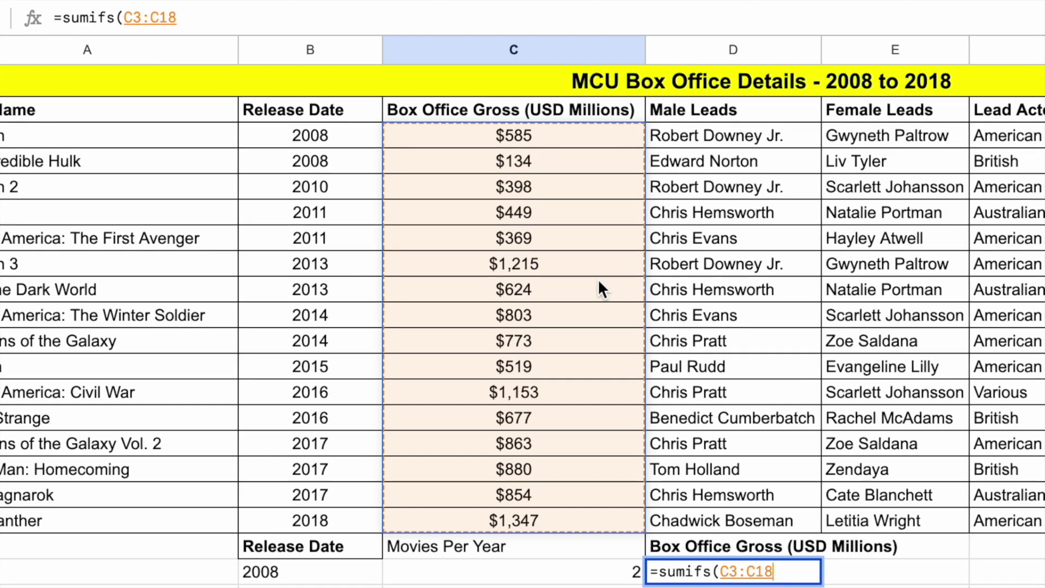
text(,)
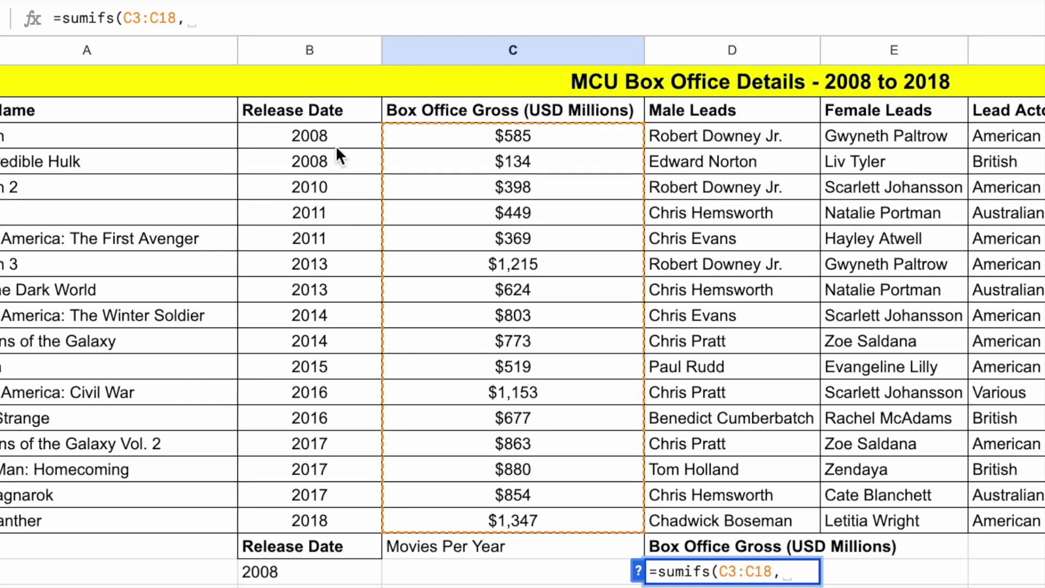
drag(338, 136, 321, 517)
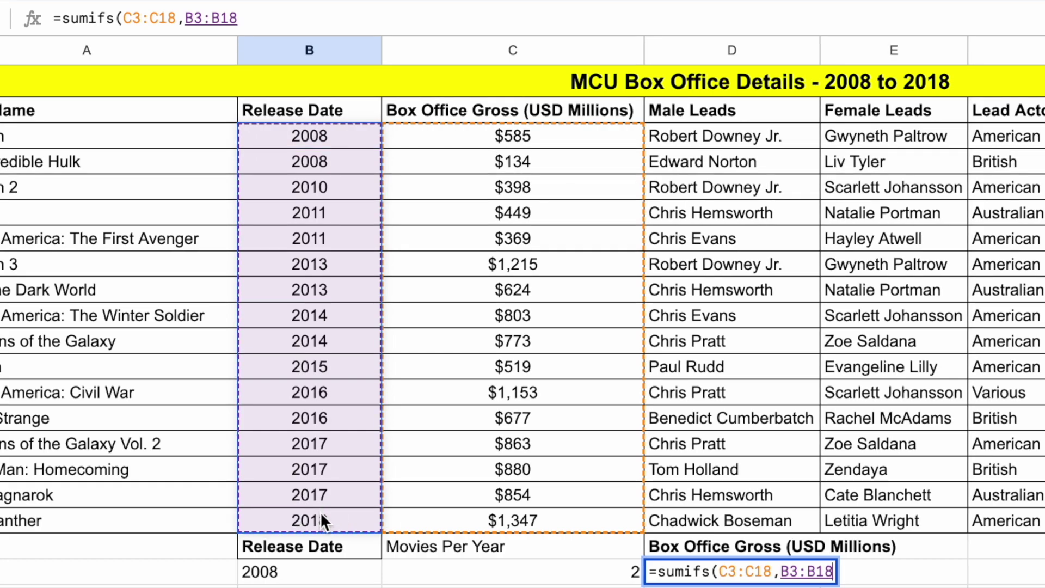
text(,)
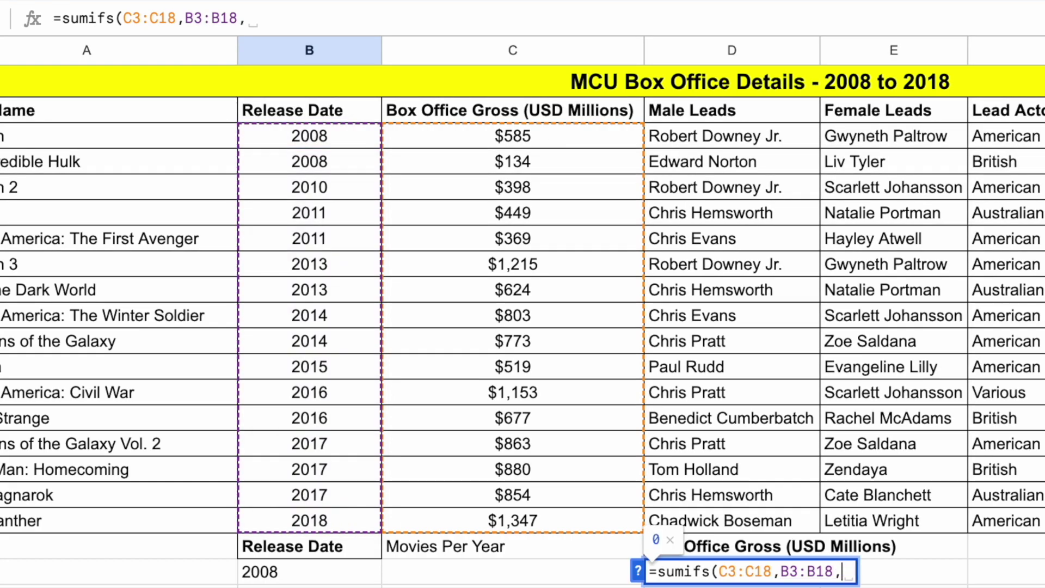
click(296, 574)
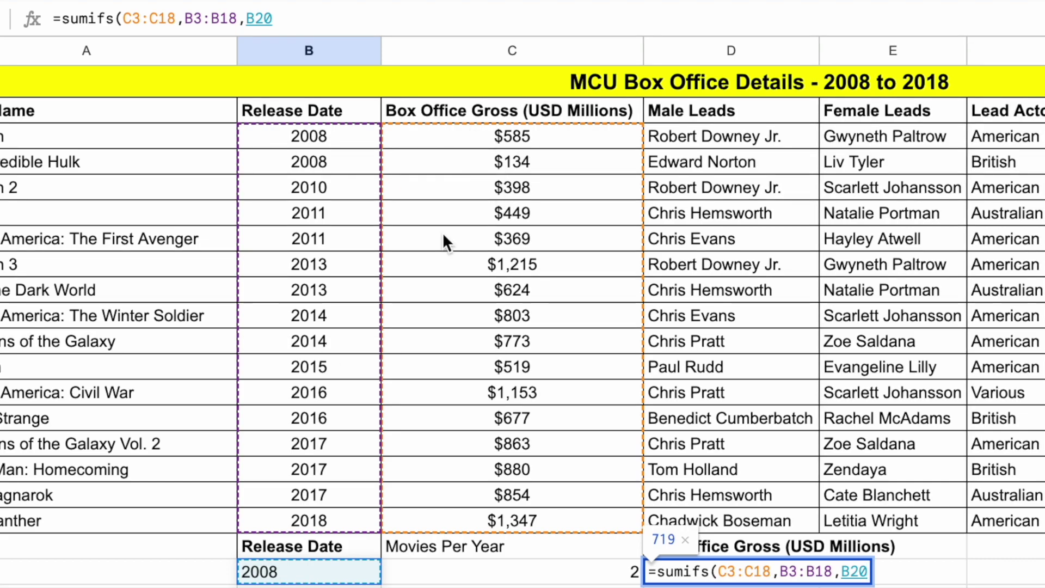
text())
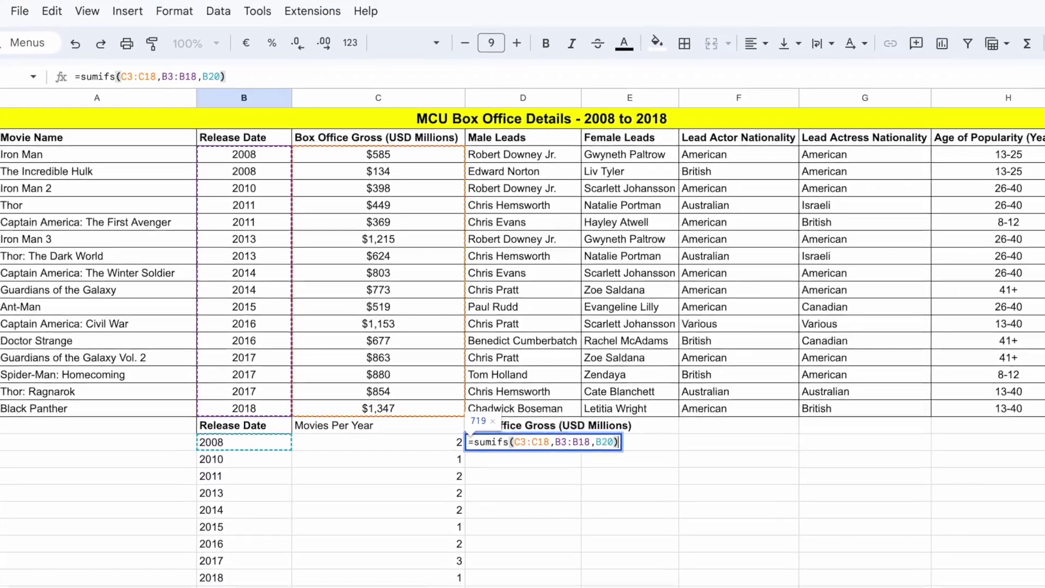
key(Return)
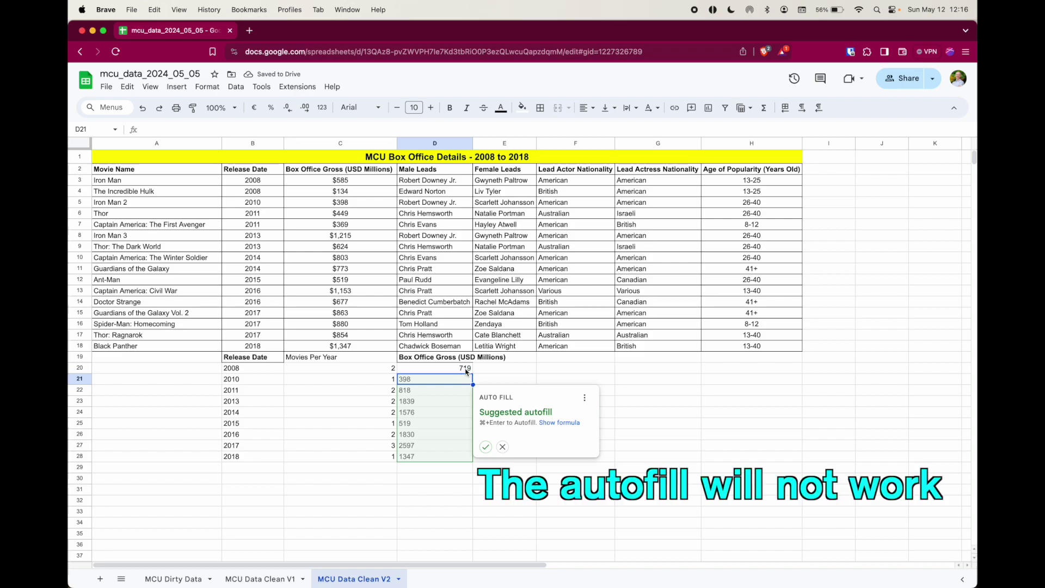
Dismiss the autofill suggestion and make D20's SUMIFS ranges absolute ($C$3:$C$18, $B$3:$B$18)
click(503, 448)
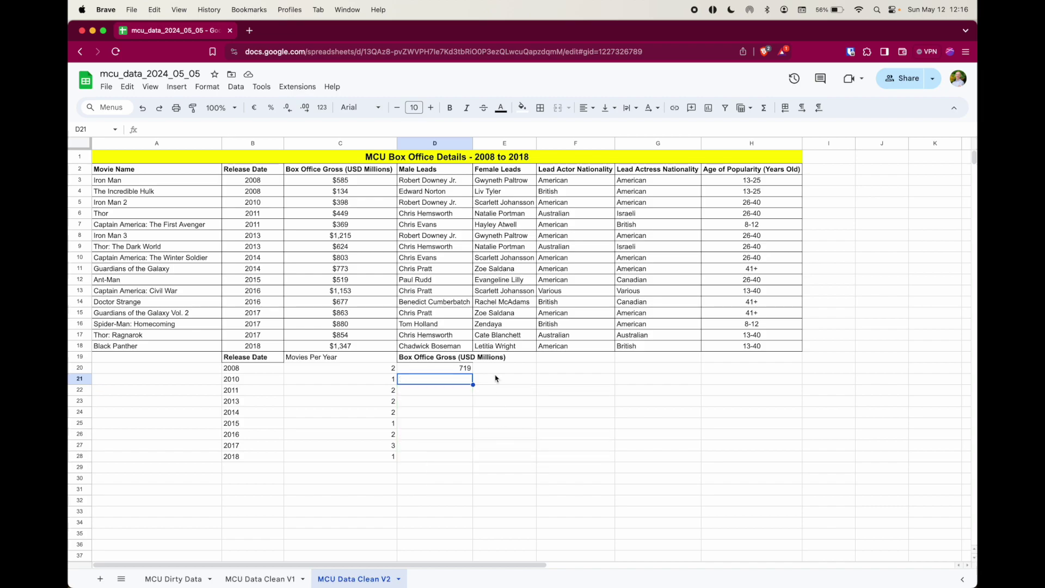
click(460, 369)
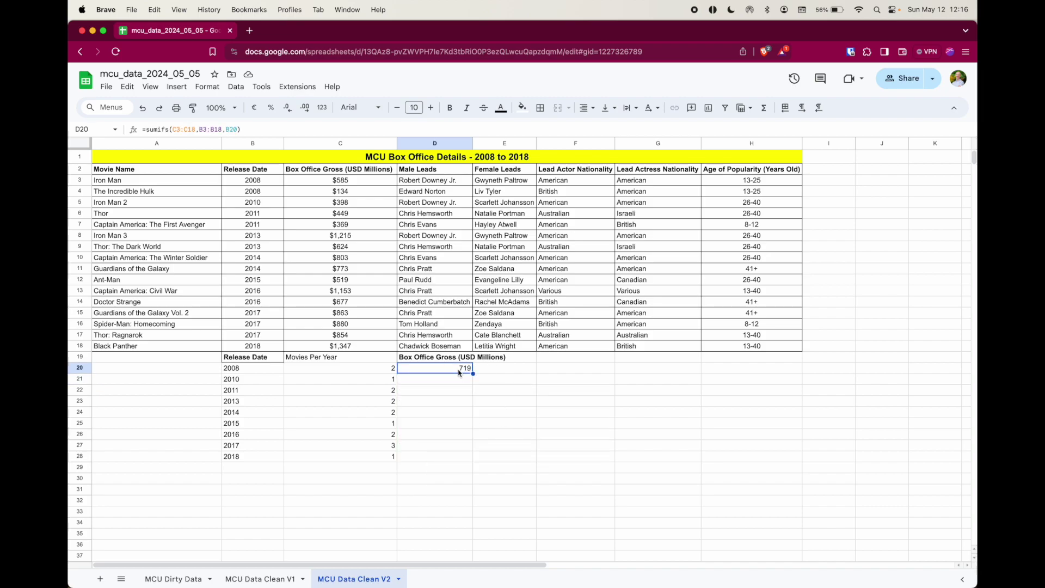
click(174, 132)
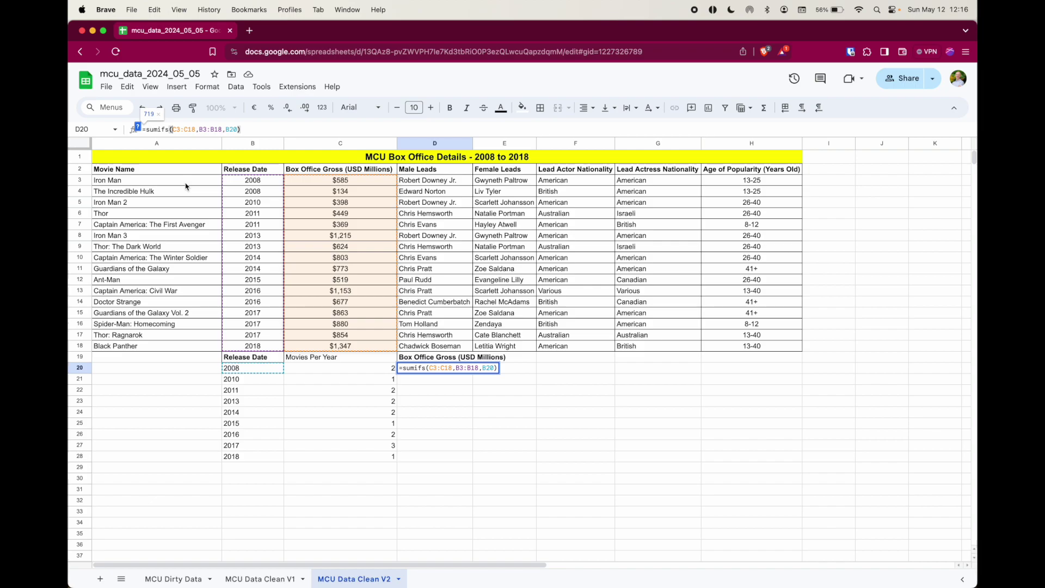
text($)
click(179, 129)
text($)
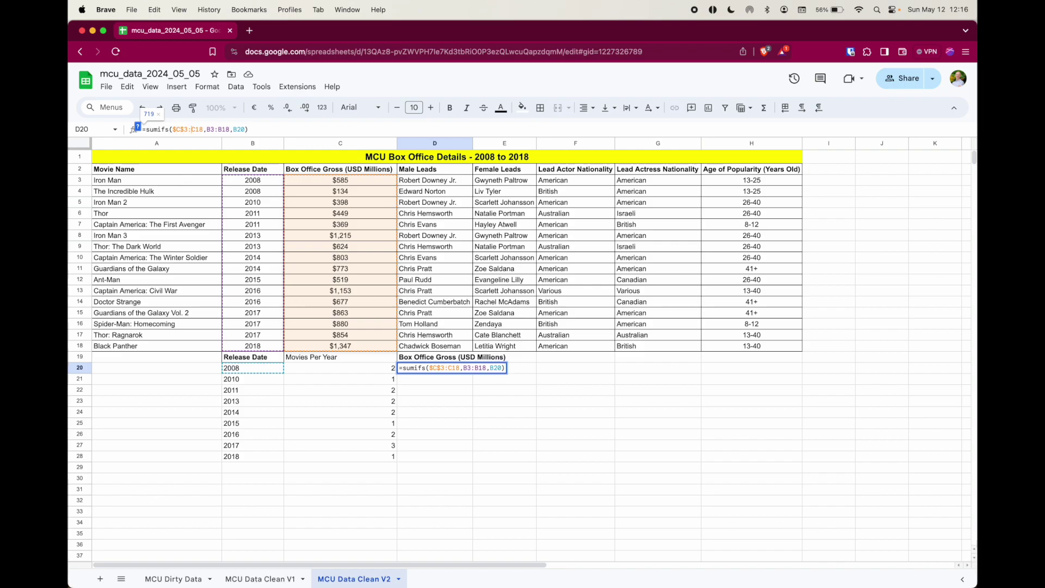
key(F4)
key(Right)
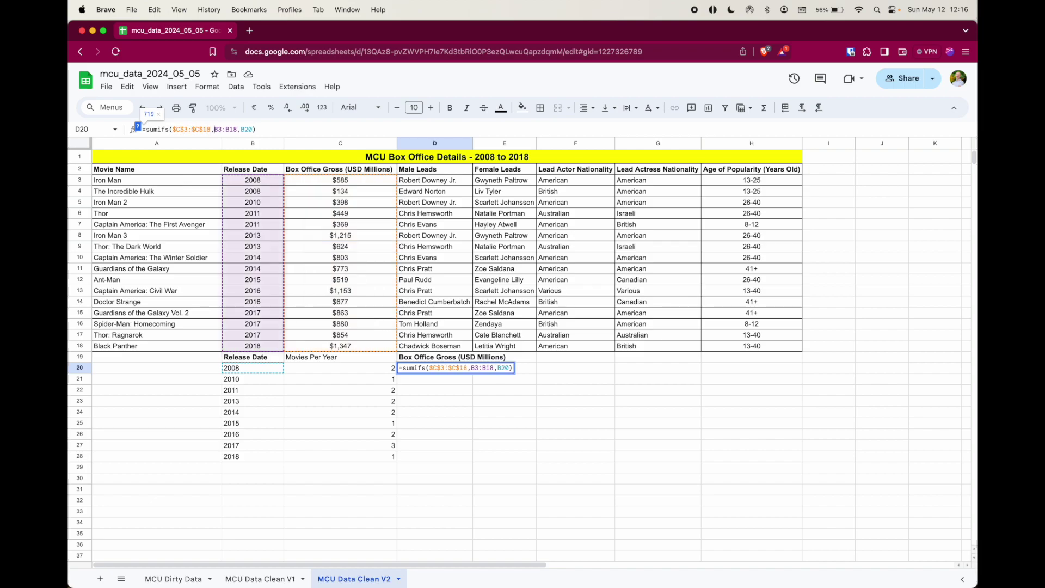
text($)
key(Right)
text($)
key(Right)
key(Right)
text($)
key(Right)
text($)
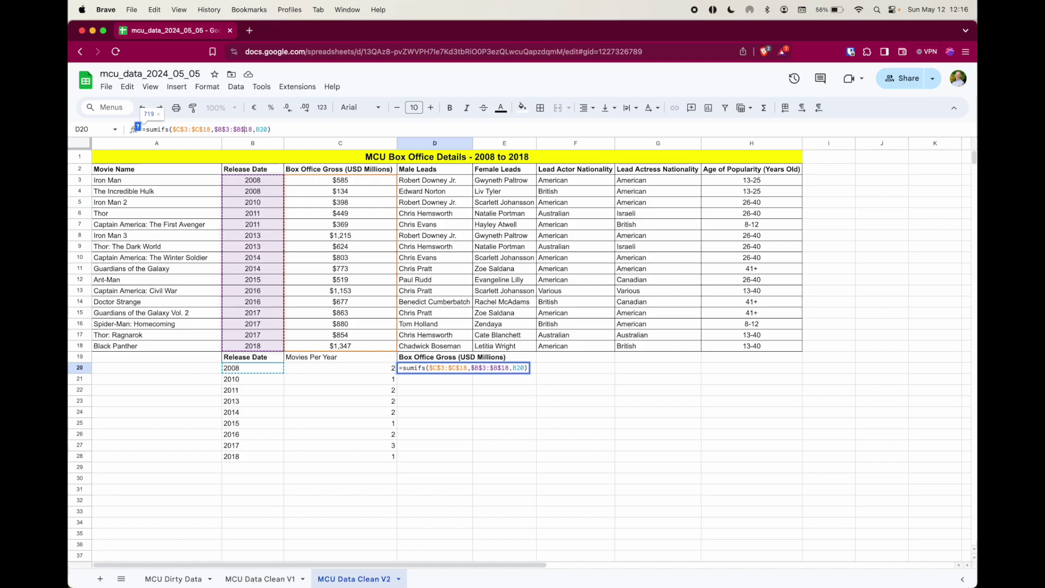
key(Return)
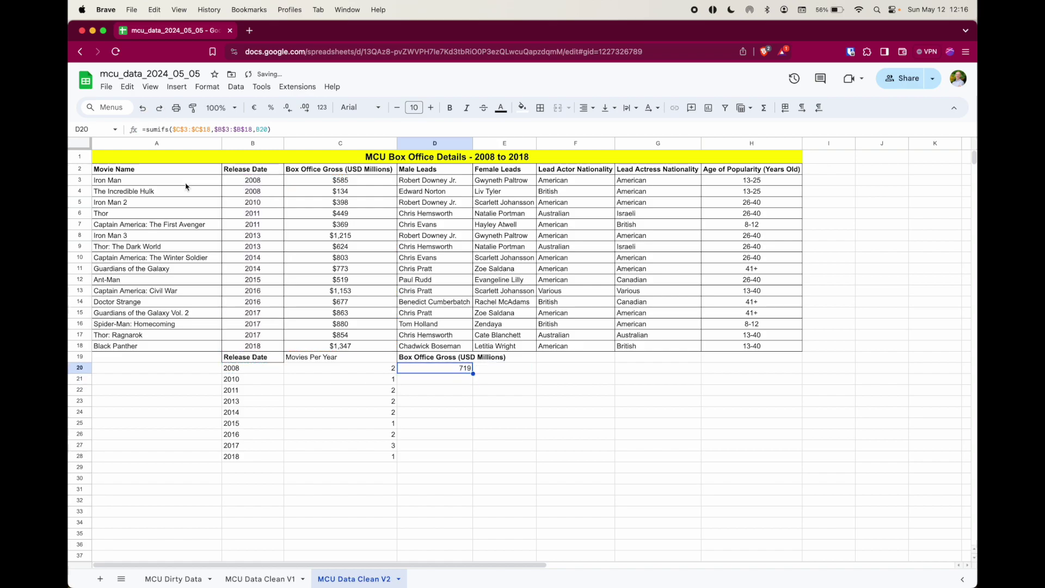
Fill the gross formula down to D28 and format the totals as US dollars with no decimals
drag(473, 374, 465, 458)
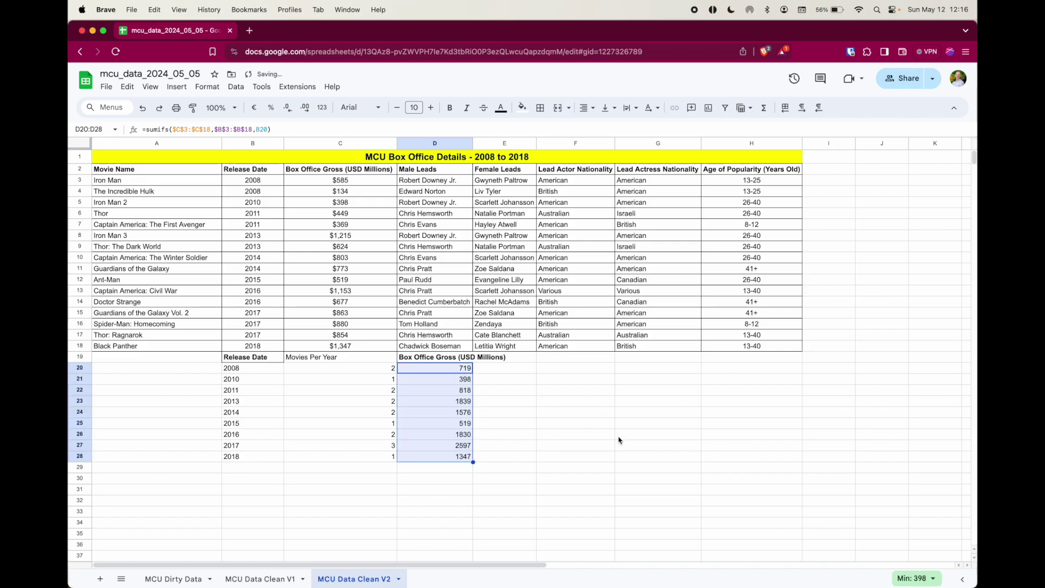
click(209, 91)
mouse_move(240, 89)
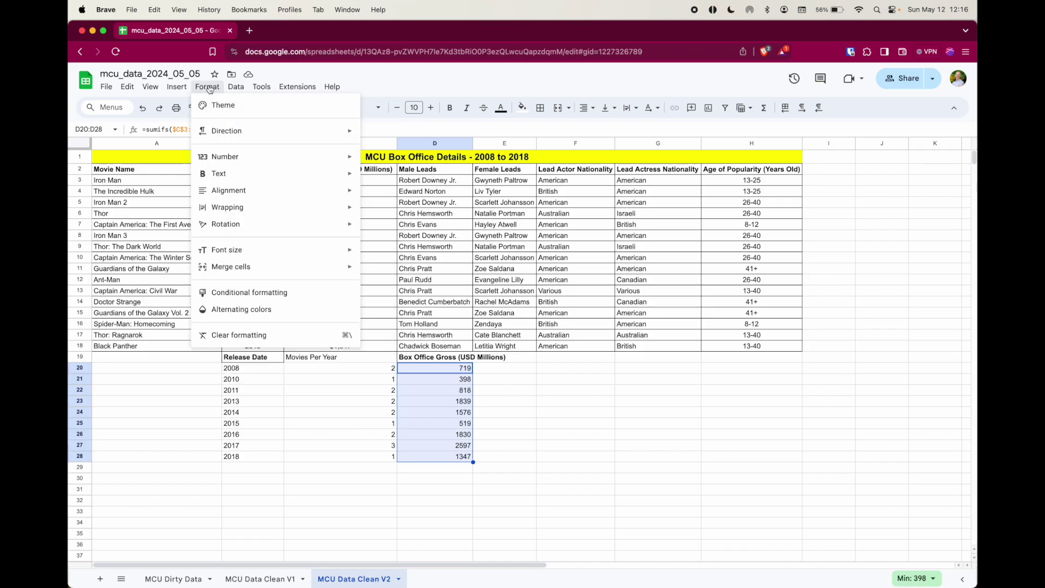
mouse_move(333, 139)
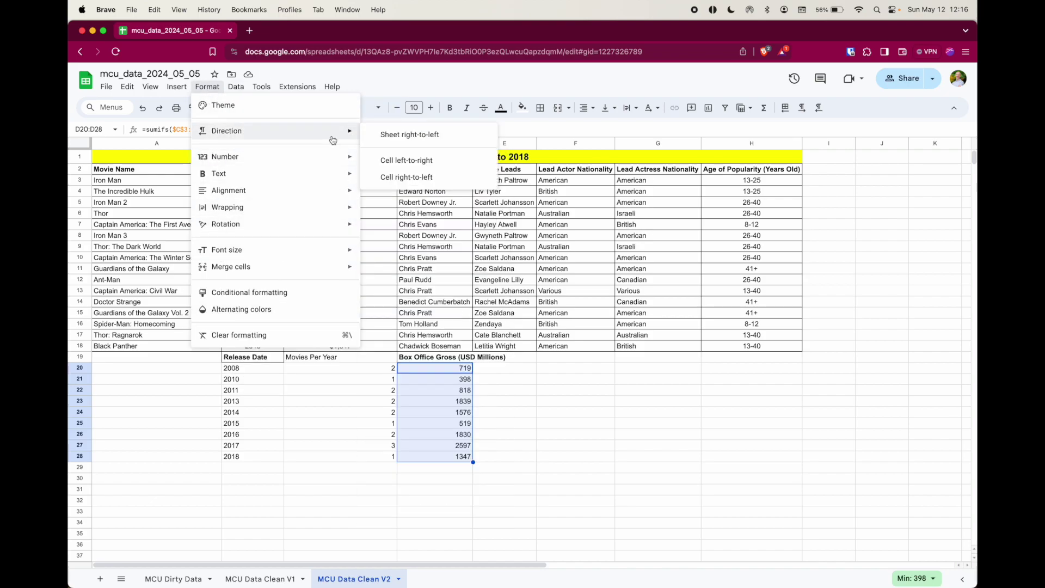
mouse_move(296, 157)
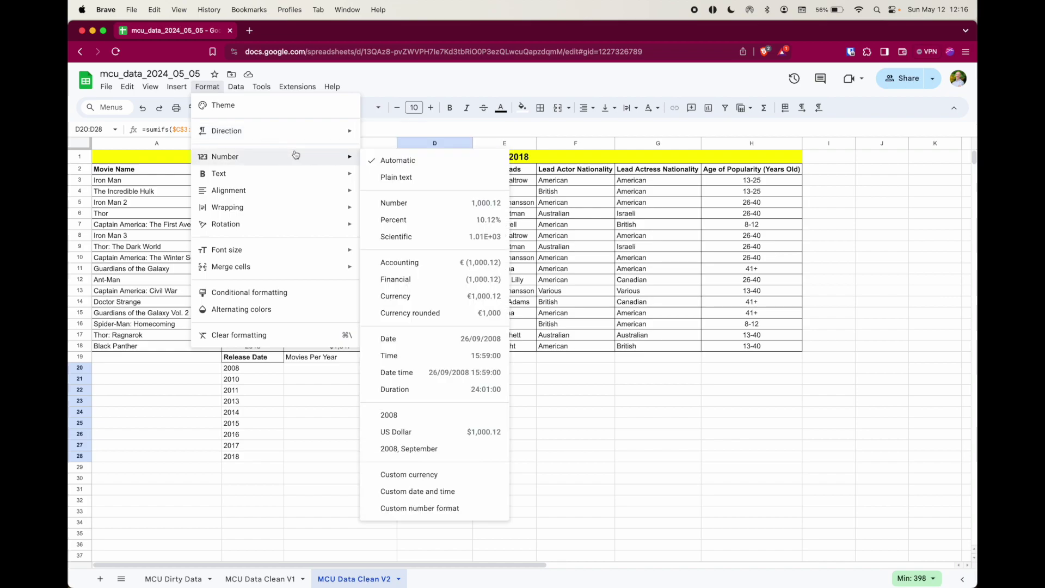
click(417, 433)
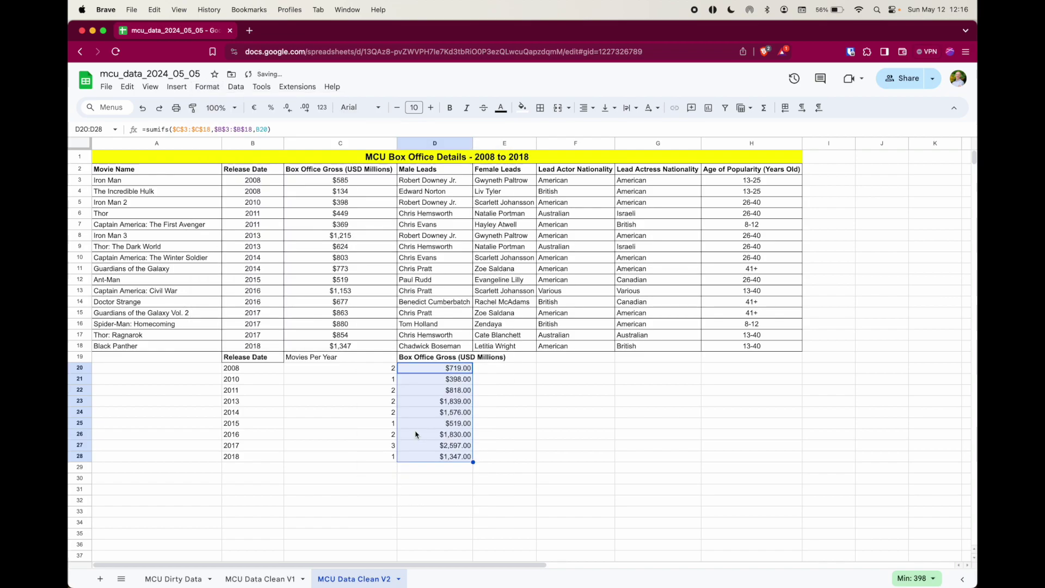
click(288, 108)
click(288, 109)
mouse_move(267, 358)
mouse_down()
mouse_move(438, 446)
mouse_move(303, 392)
mouse_move(261, 360)
mouse_up()
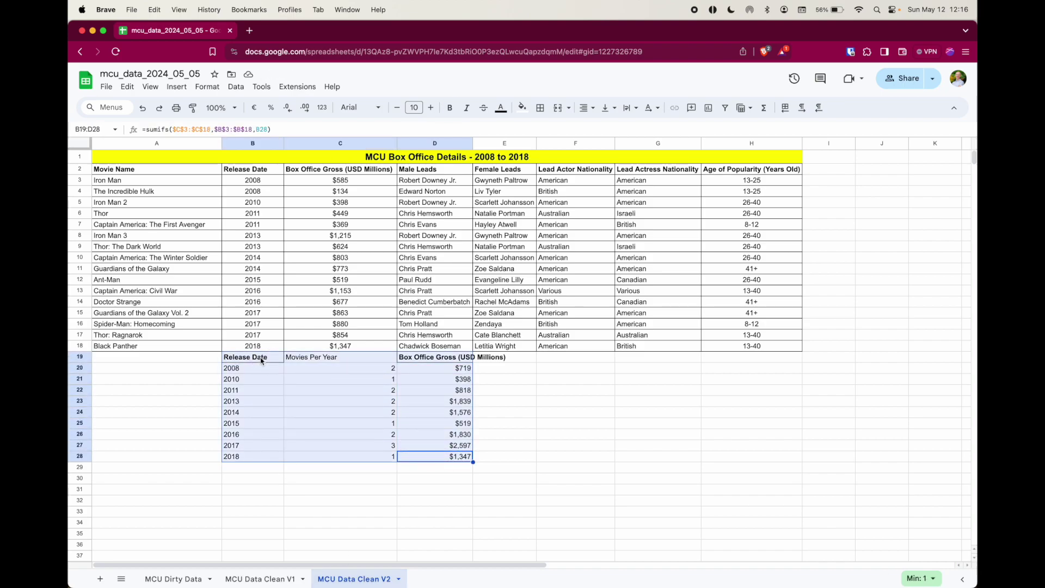
Insert a chart from the B19:D28 summary table, move it below the table, and make it a line chart
click(177, 87)
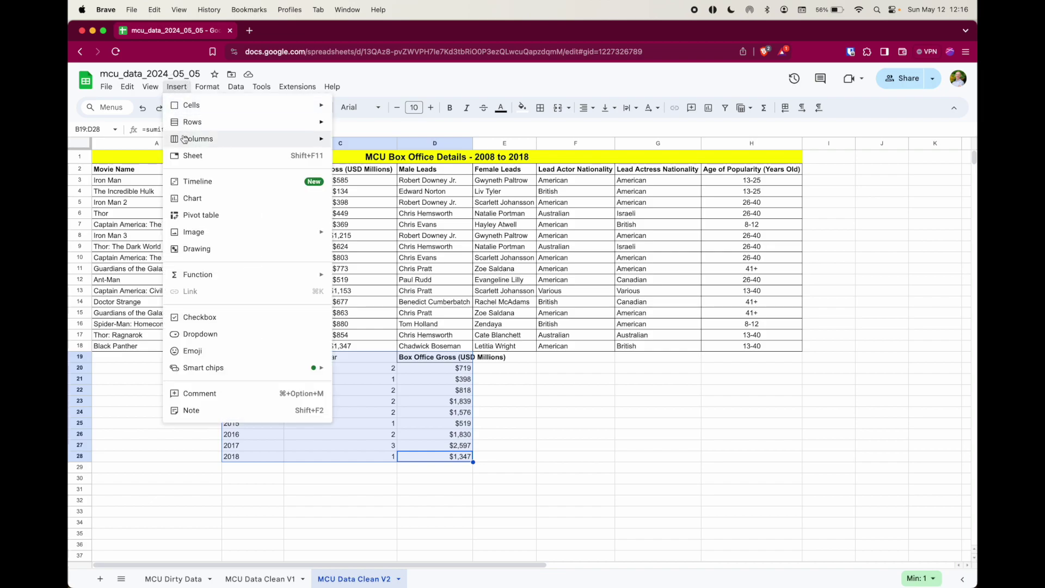
click(204, 202)
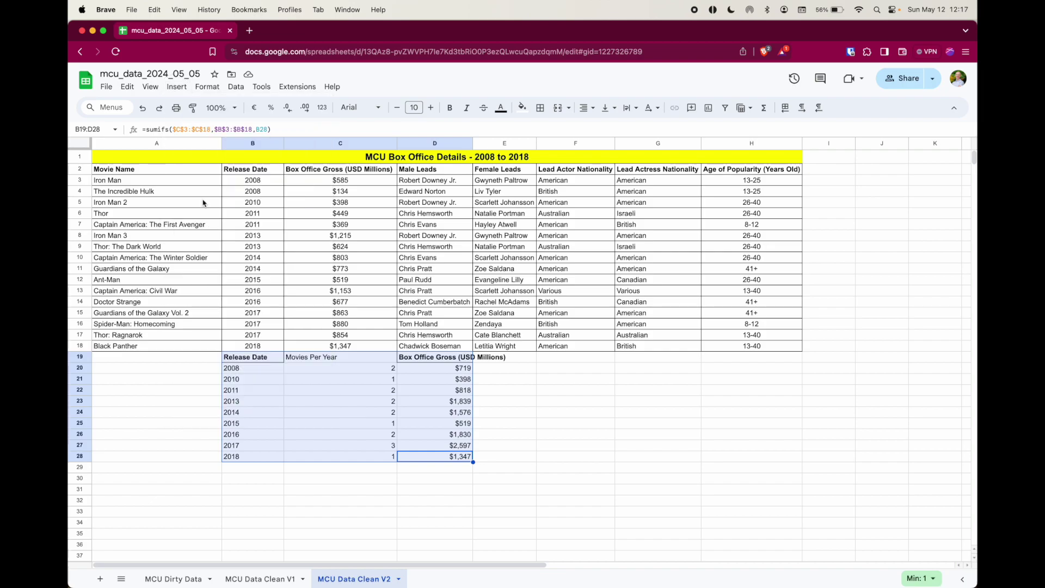
drag(541, 268, 539, 419)
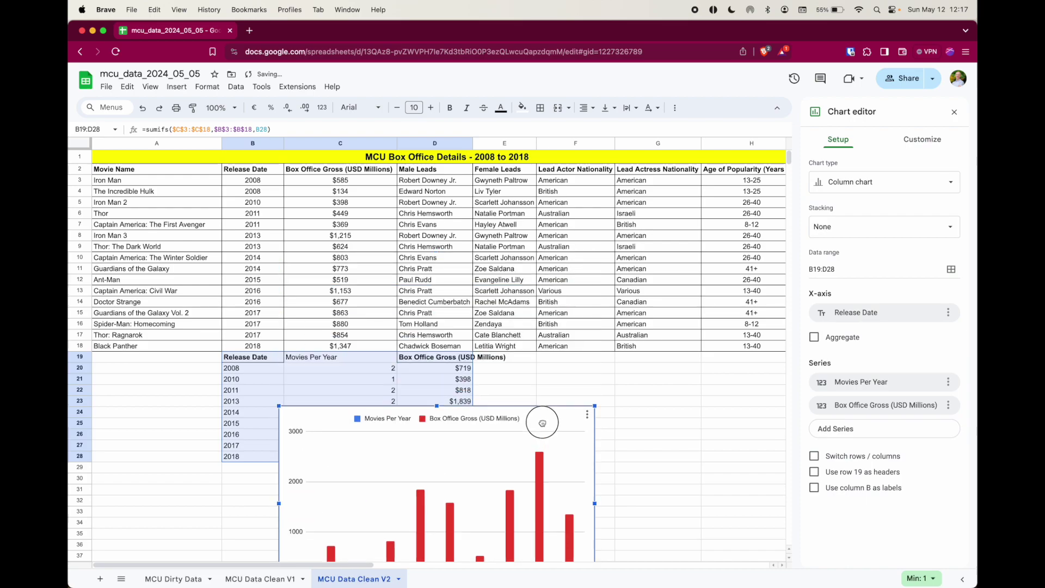
scroll(537, 354, down, 5)
drag(536, 287, 480, 333)
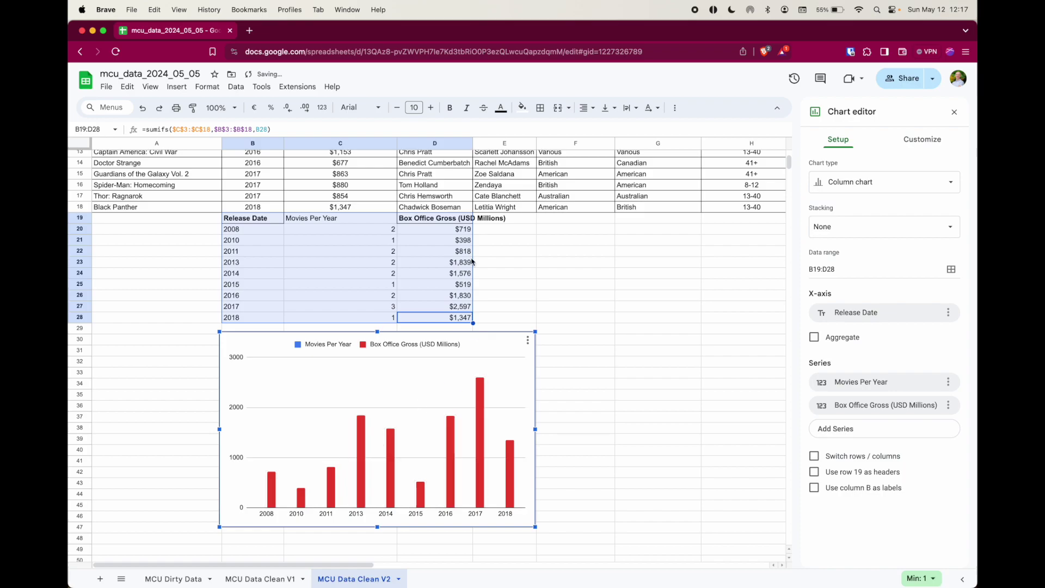
click(889, 185)
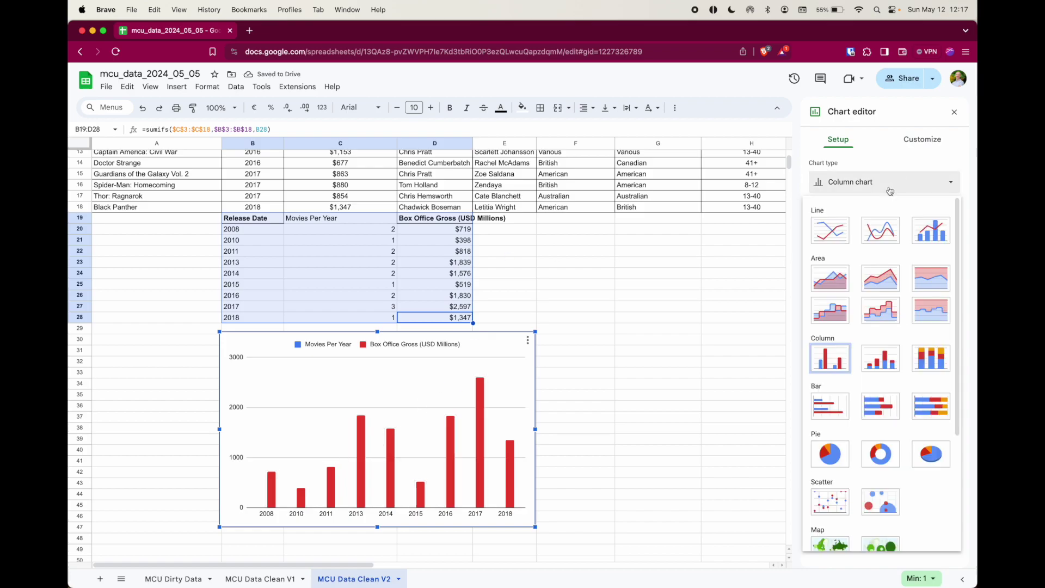
click(834, 227)
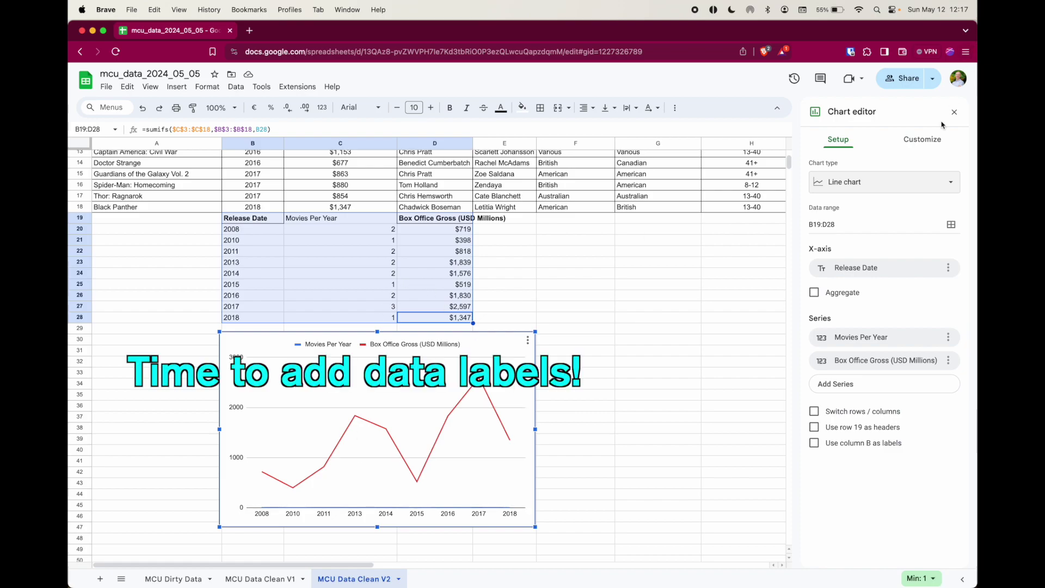
Turn on data labels in the chart's Series settings and review the Movies Per Year labels
click(923, 143)
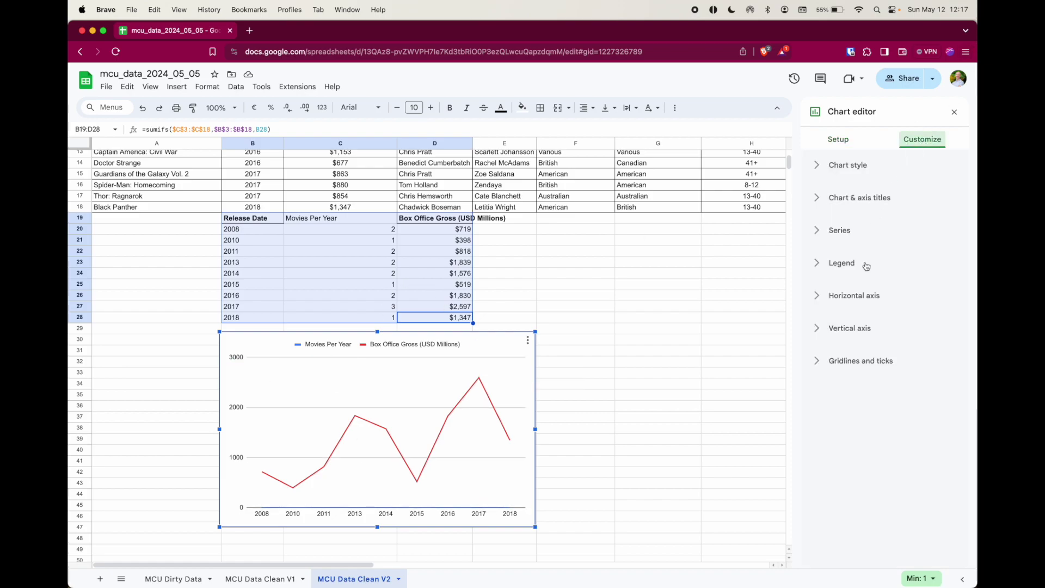
click(847, 231)
scroll(871, 366, down, 3)
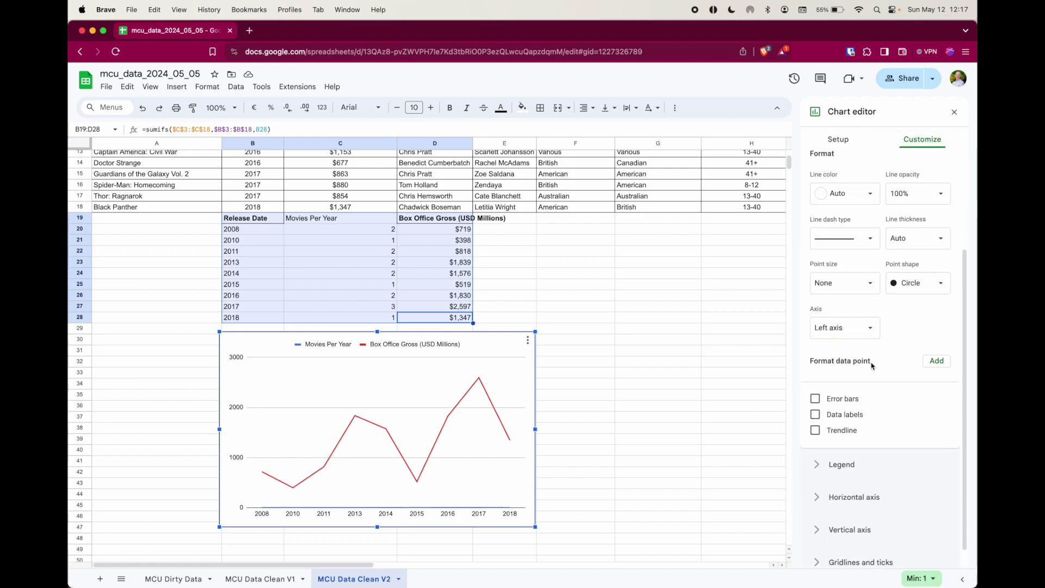
click(853, 416)
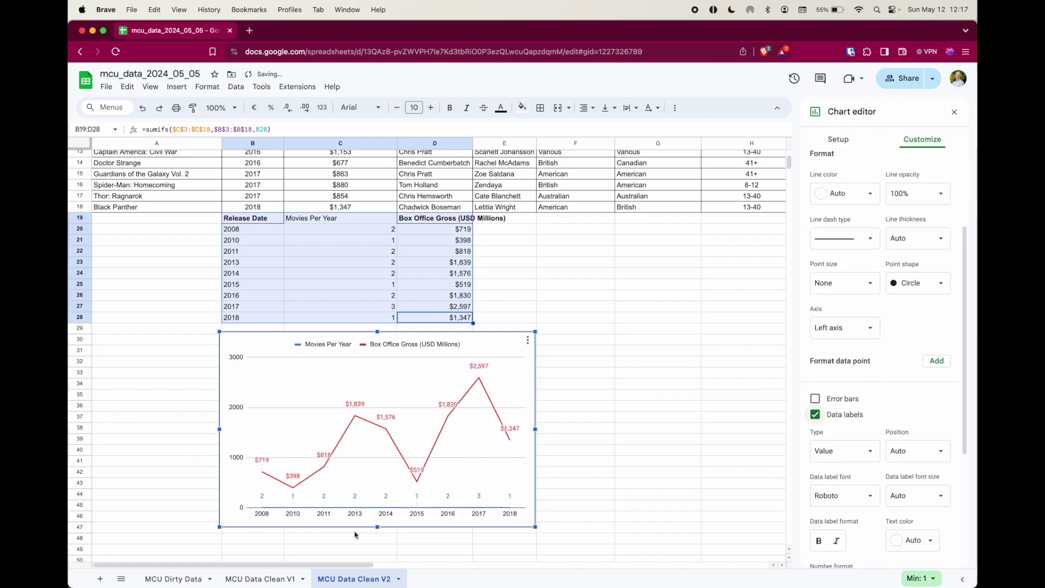
click(262, 497)
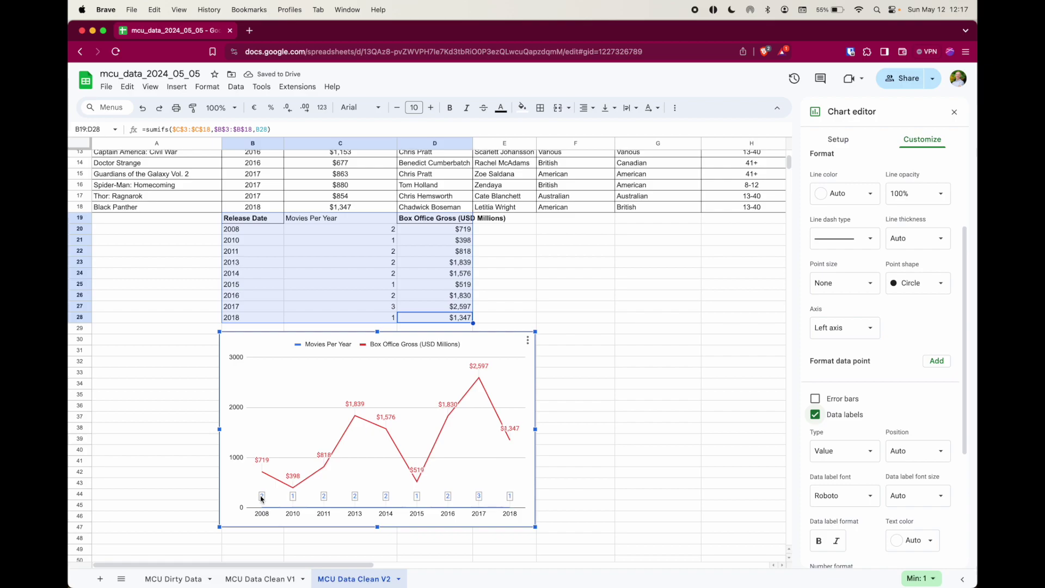
scroll(626, 390, down, 3)
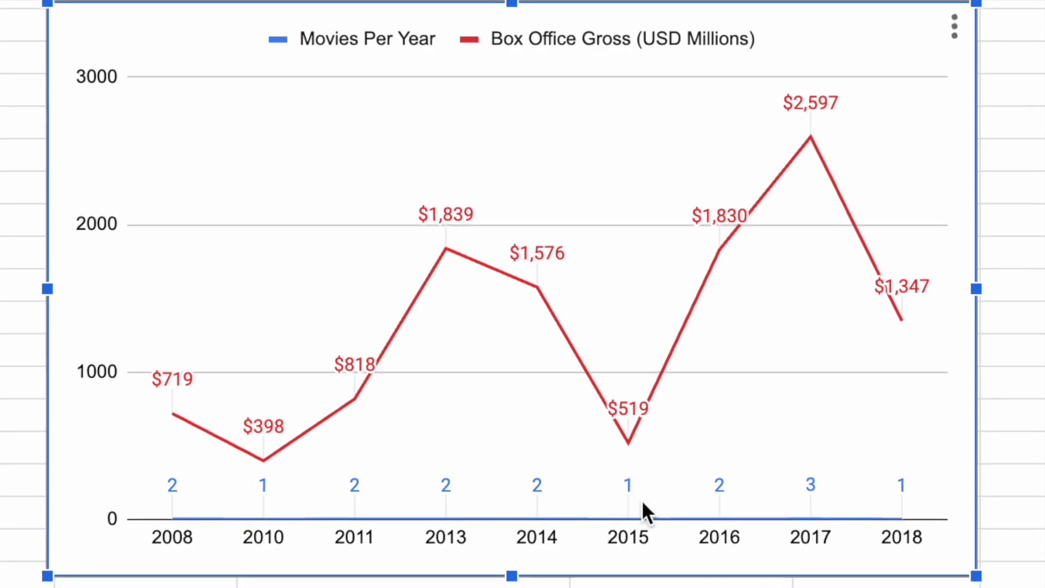
scroll(633, 411, up, 3)
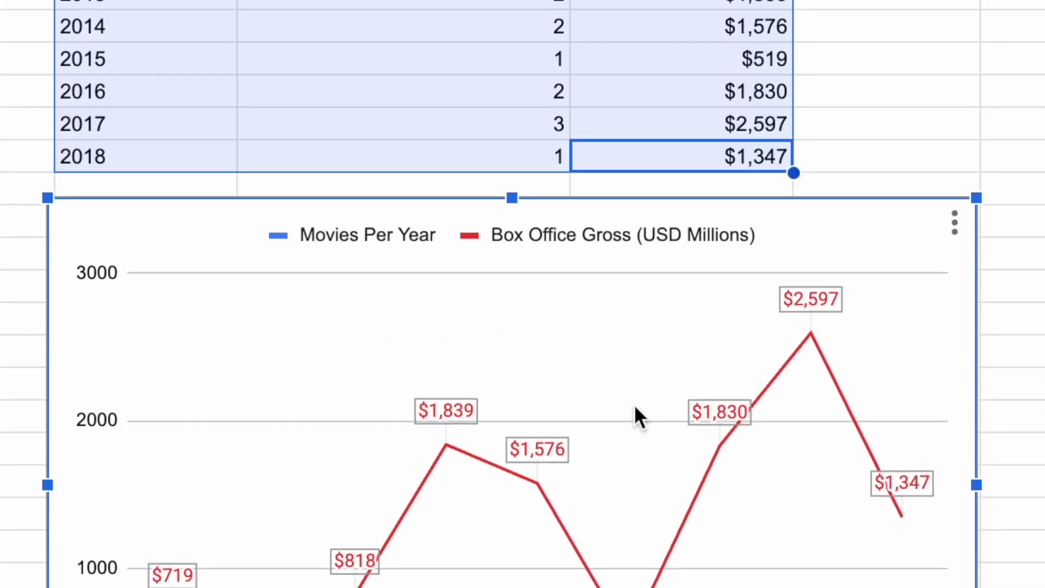
scroll(635, 404, up, 2)
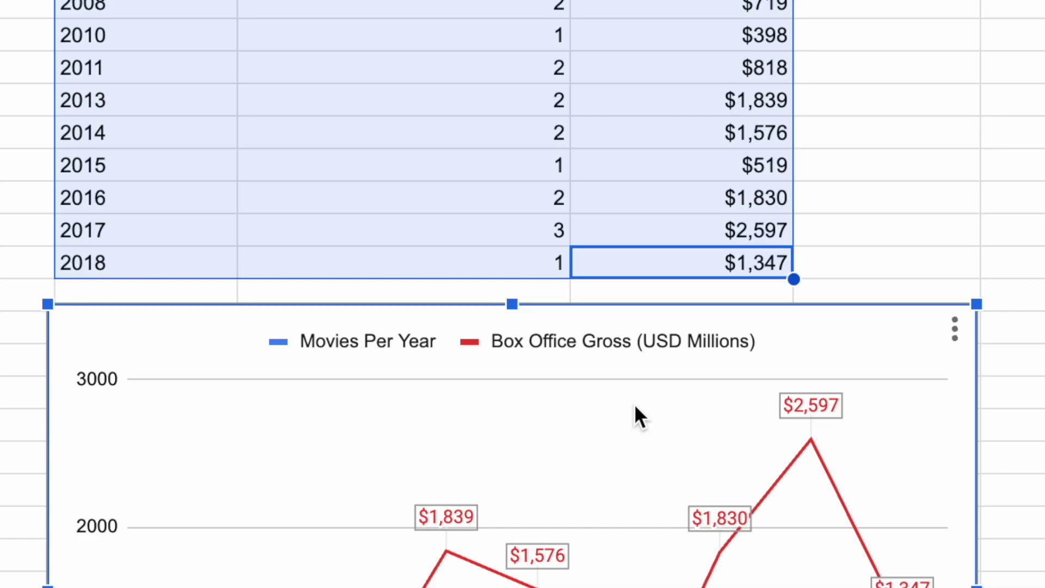
scroll(635, 403, down, 3)
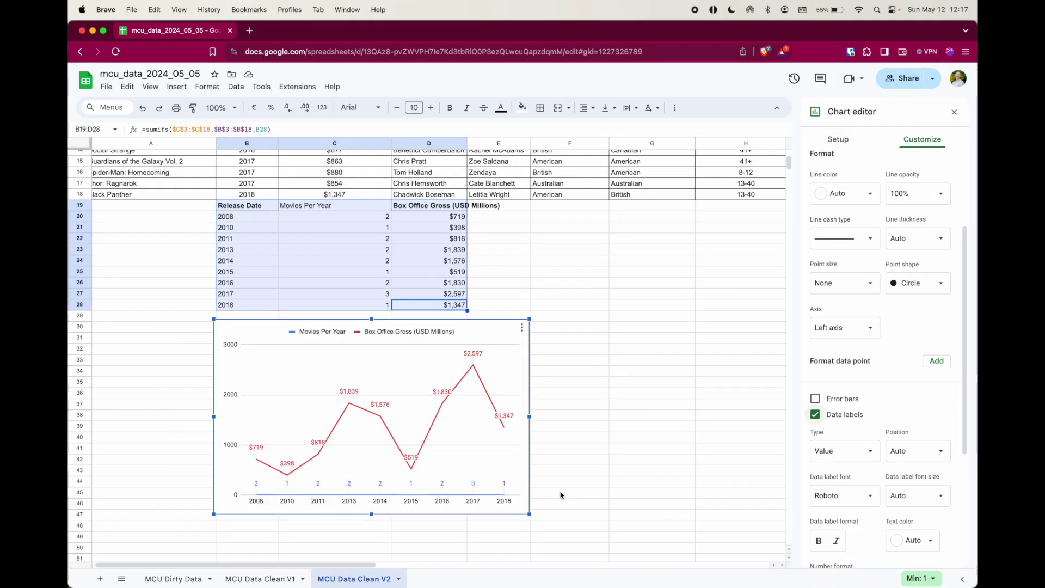
scroll(560, 494, down, 1)
scroll(560, 495, left, 1)
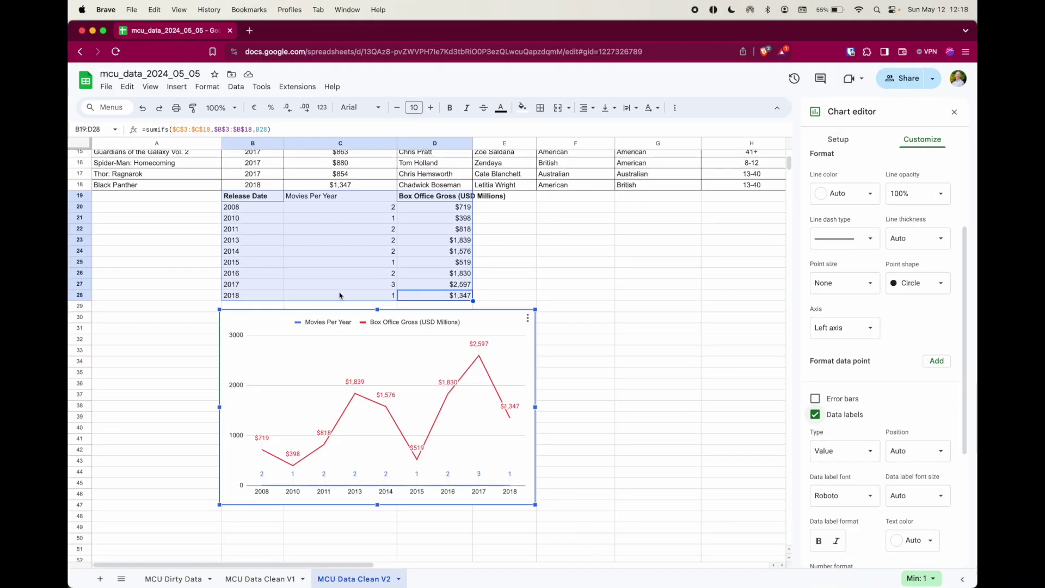
scroll(832, 409, down, 4)
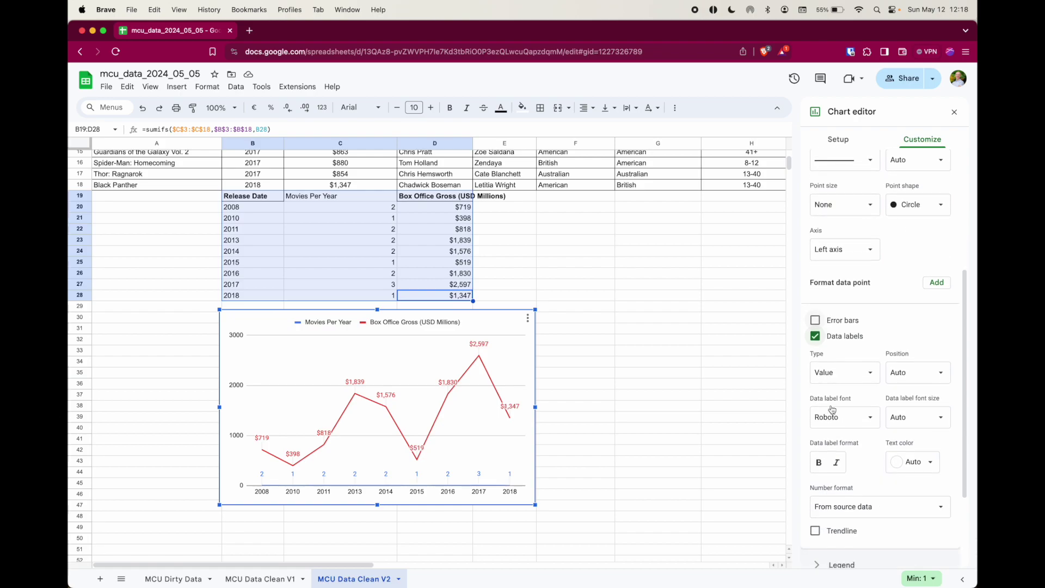
scroll(832, 409, up, 9)
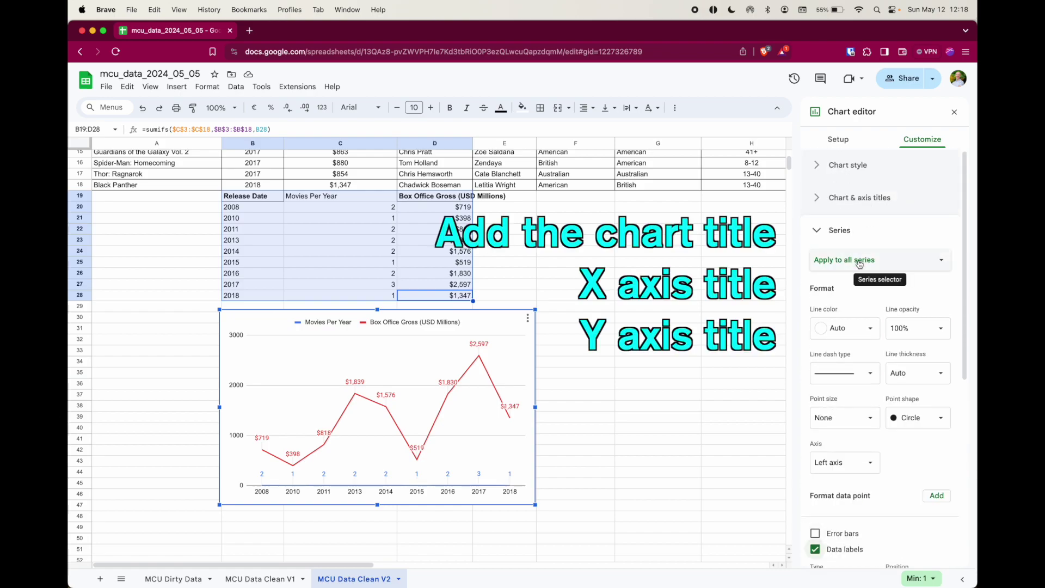
Set the chart title to 'Box Office Gross (USD Millions) between 2008 & 2018'
click(838, 233)
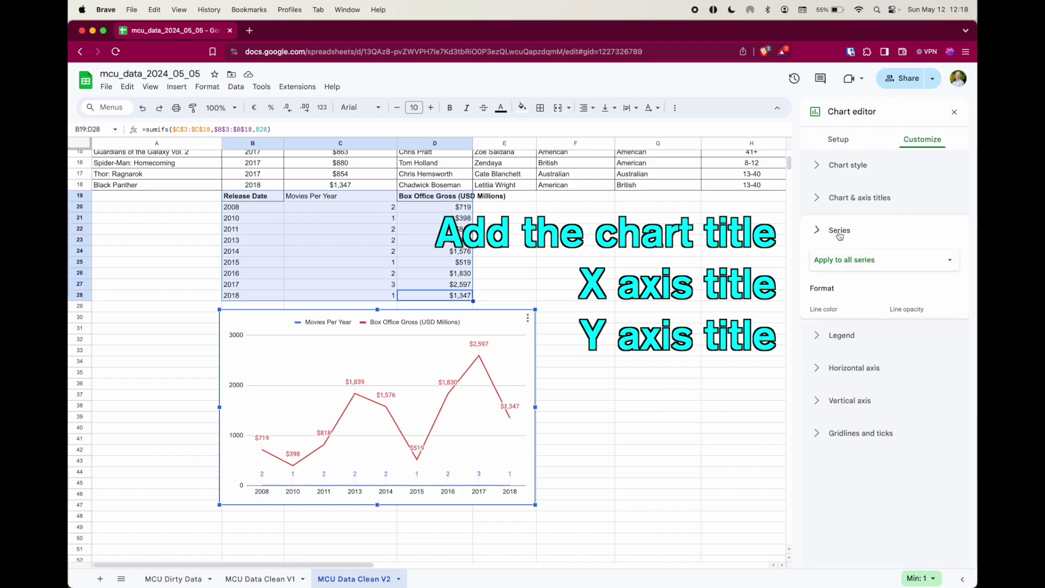
click(849, 200)
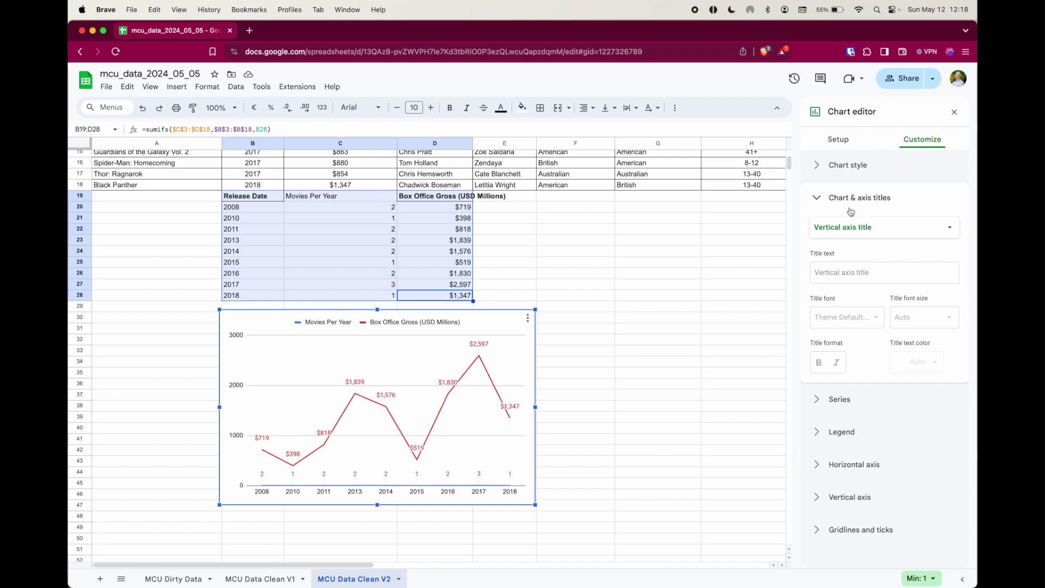
click(856, 237)
click(853, 182)
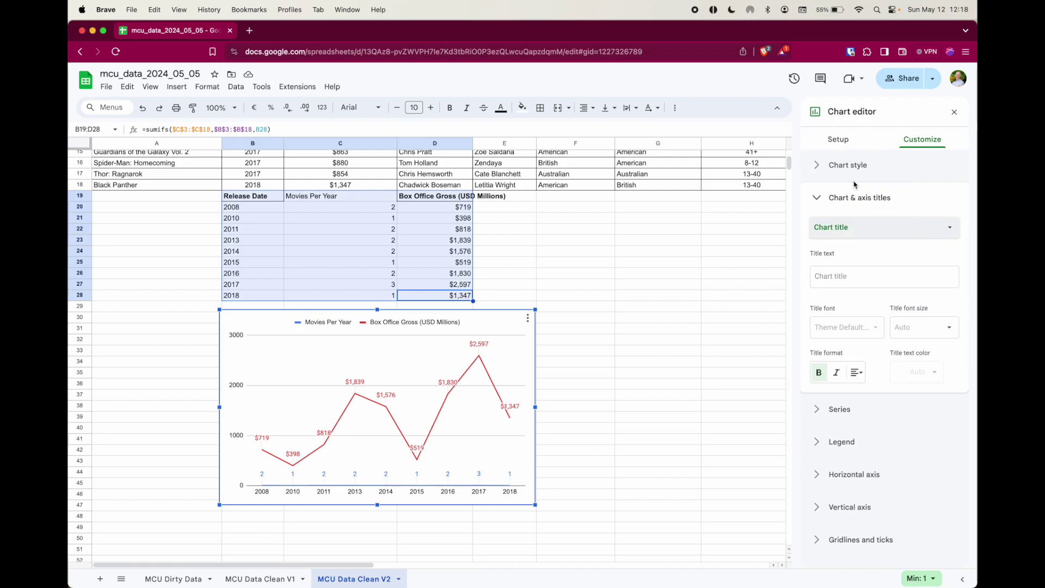
click(823, 282)
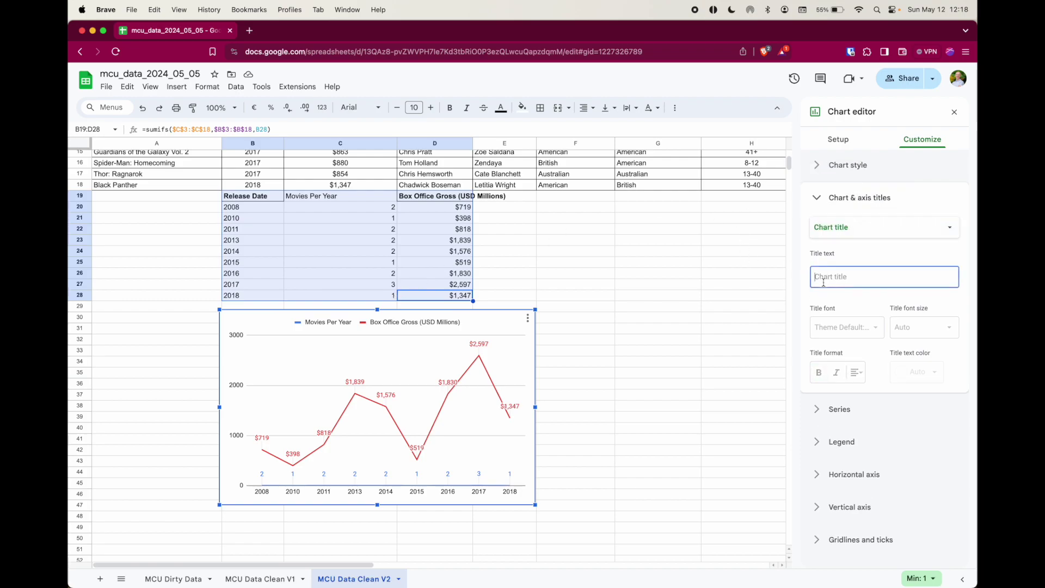
scroll(557, 393, up, 3)
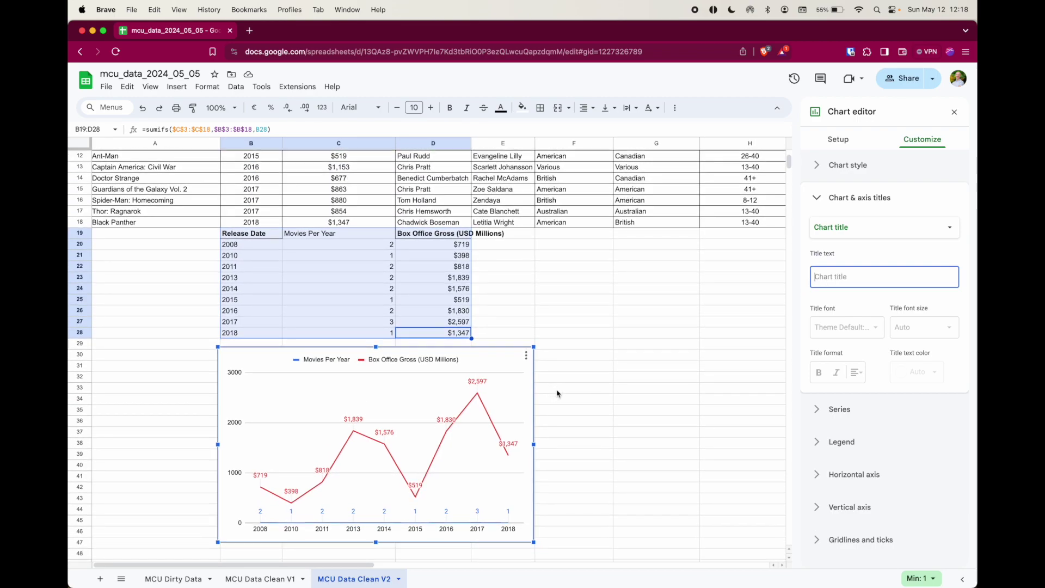
text(Box O)
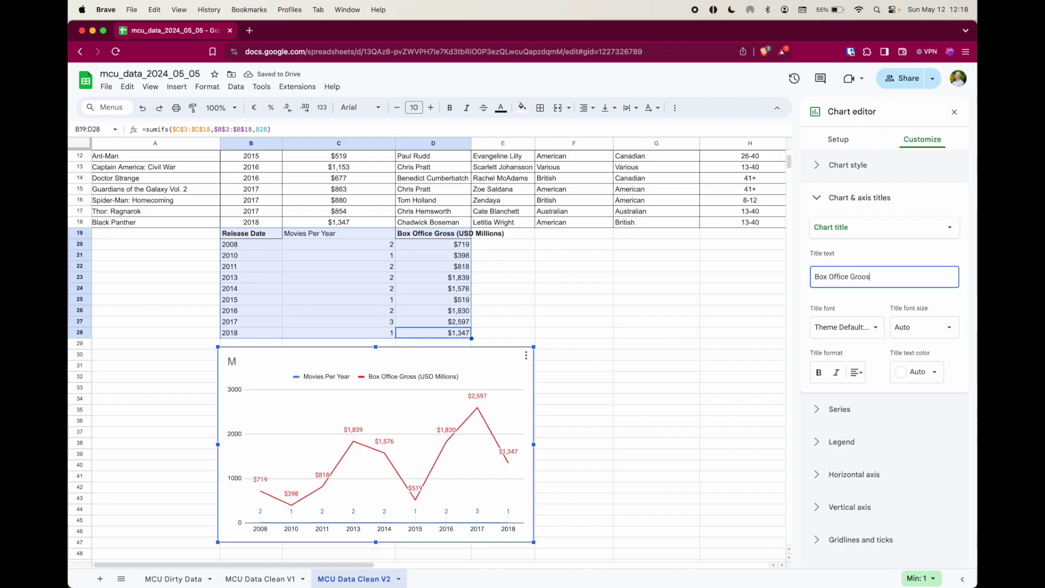
text(ffice Groos)
key(BackSpace)
key(BackSpace)
text(ss (USD Millions) )
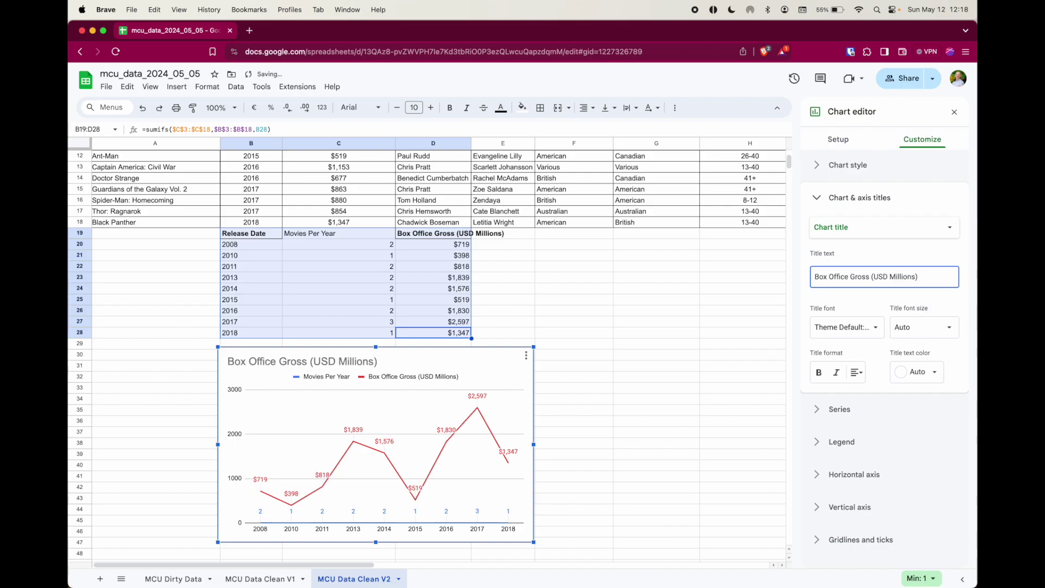
text(between 2008)
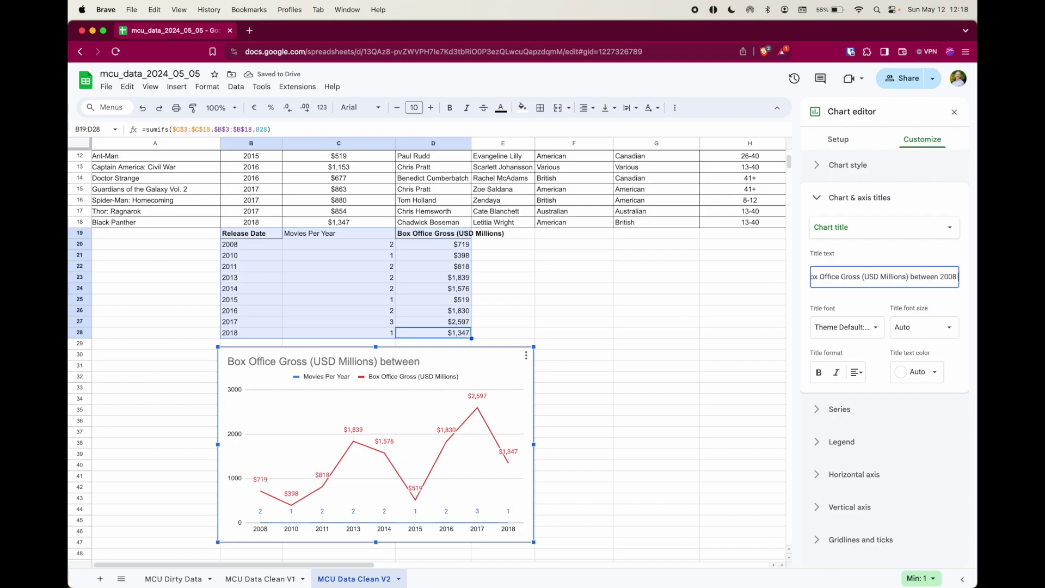
text( & 20)
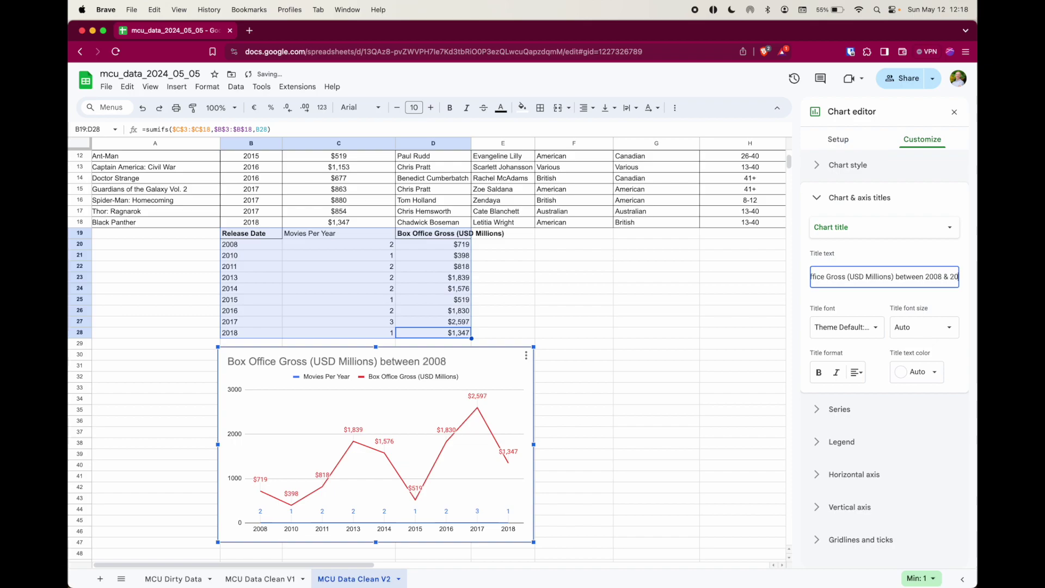
text(18)
click(574, 333)
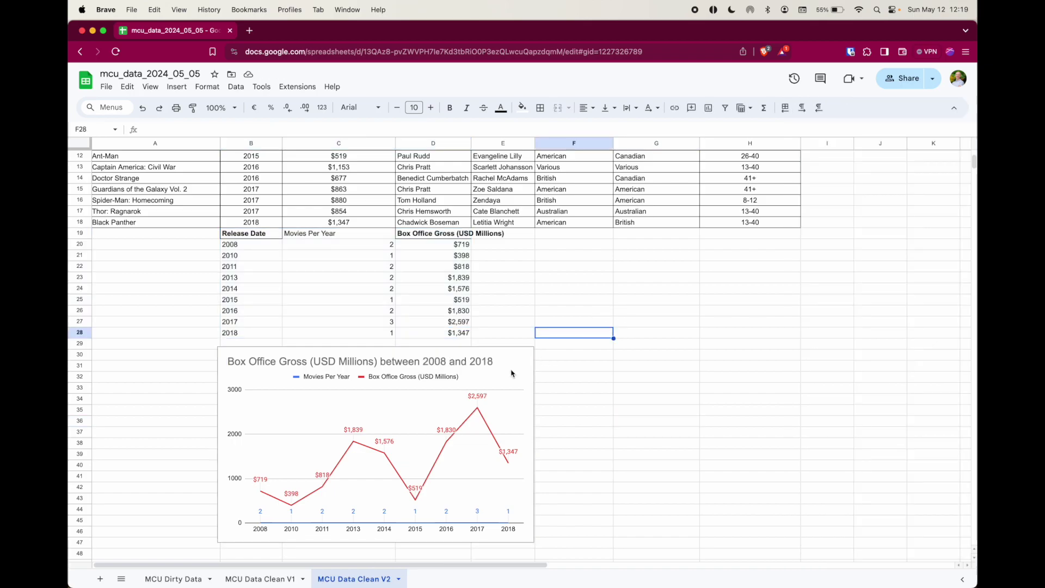
click(513, 374)
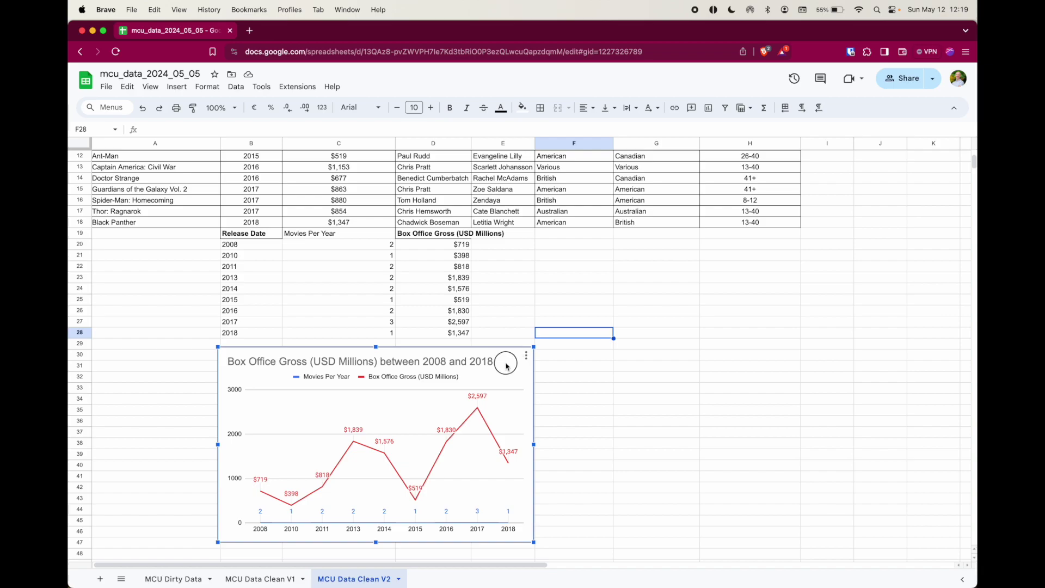
double_click(497, 362)
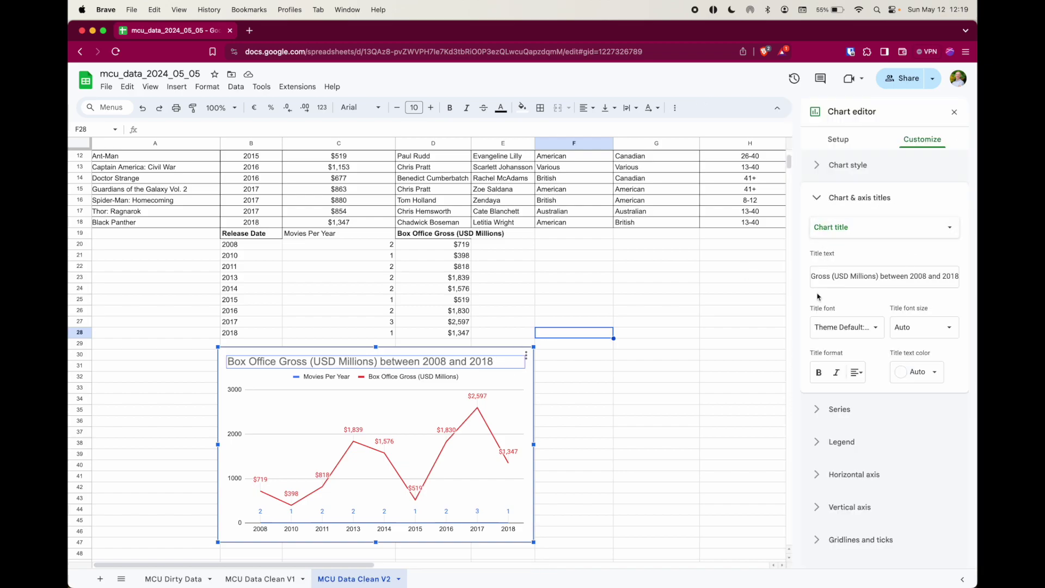
Set the horizontal axis title to 'Year Movie Released'
click(849, 227)
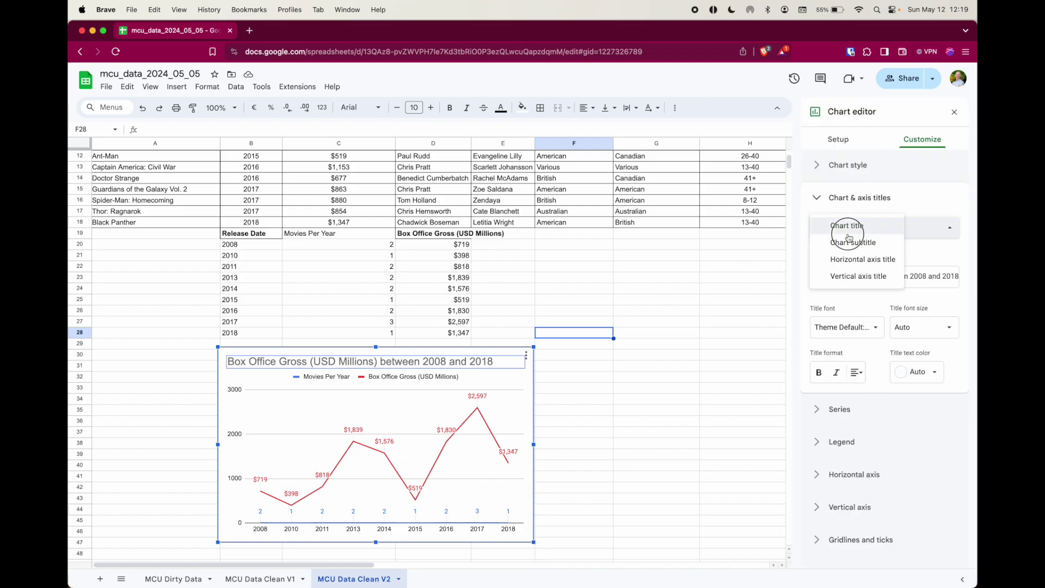
click(859, 262)
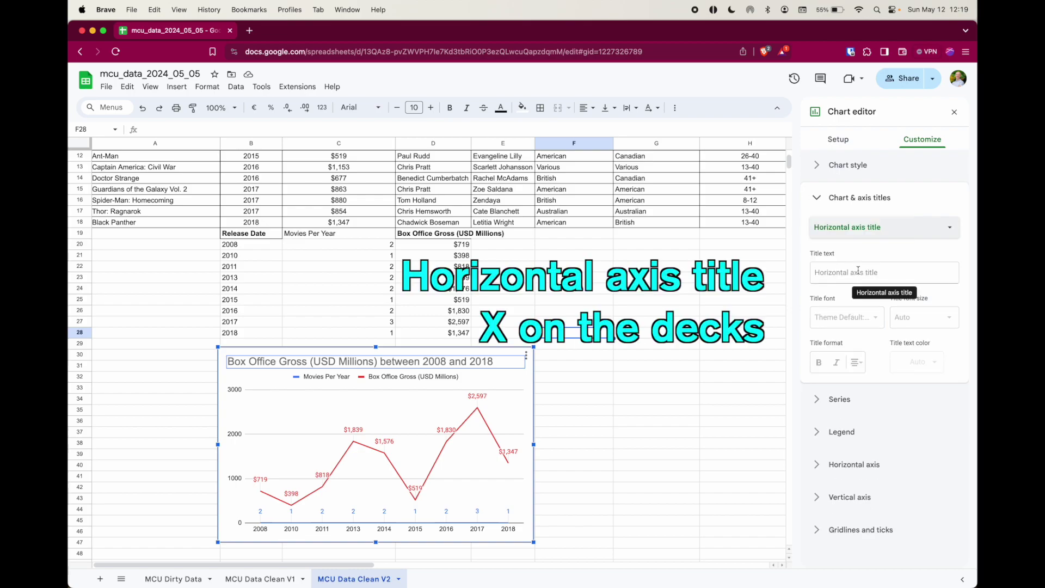
click(857, 272)
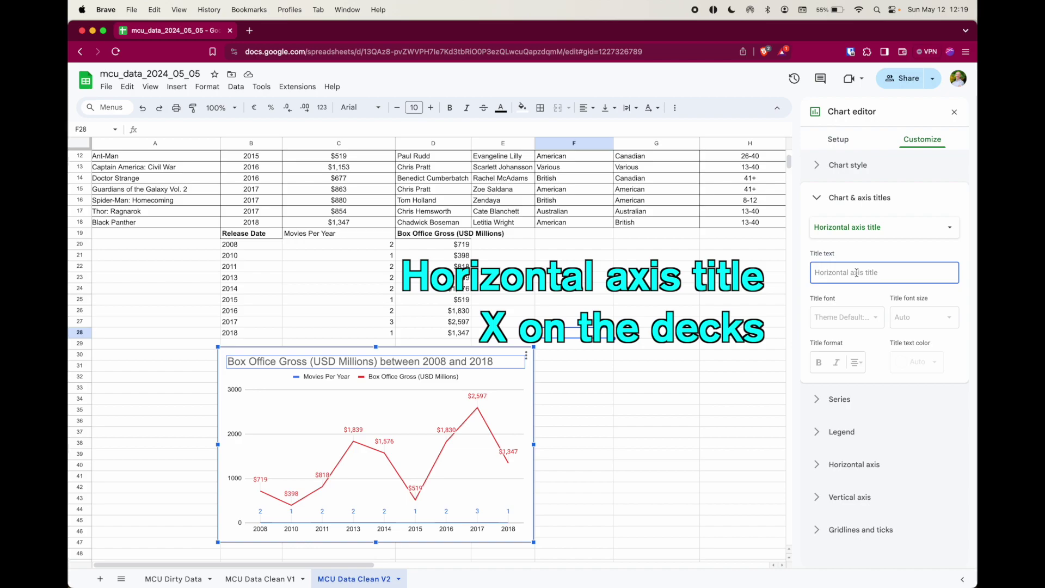
text(Ye)
key(BackSpace)
key(BackSpace)
text(Year)
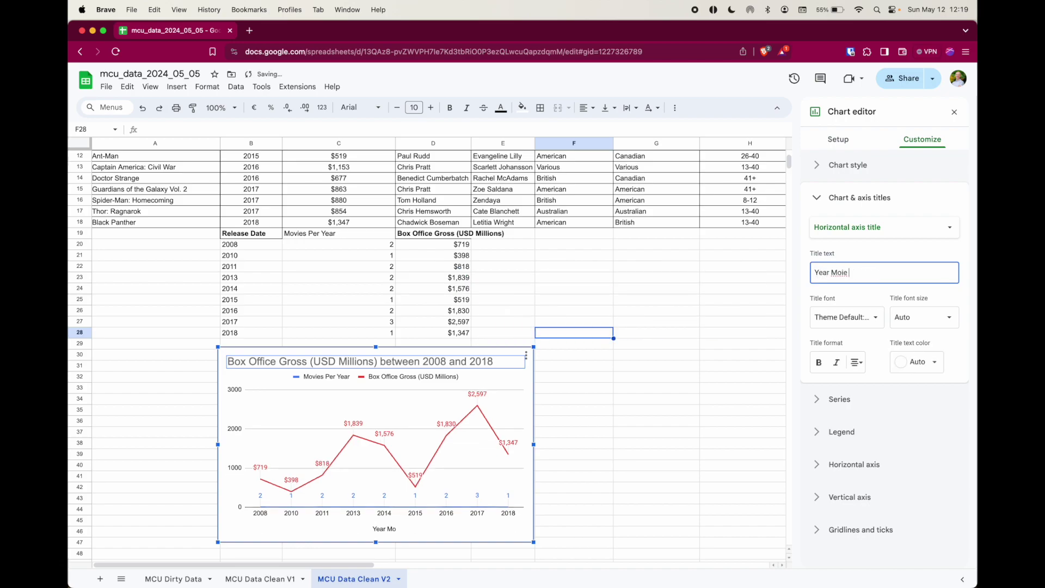
text( Movie Released)
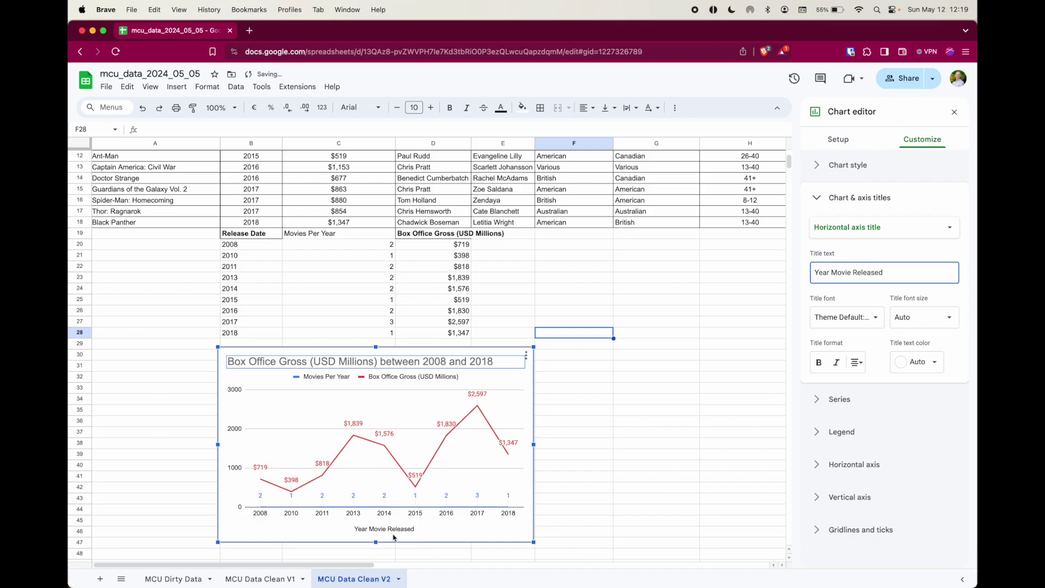
Set the vertical axis title to 'Box Office Gross (USD Millions)'
click(870, 231)
click(861, 243)
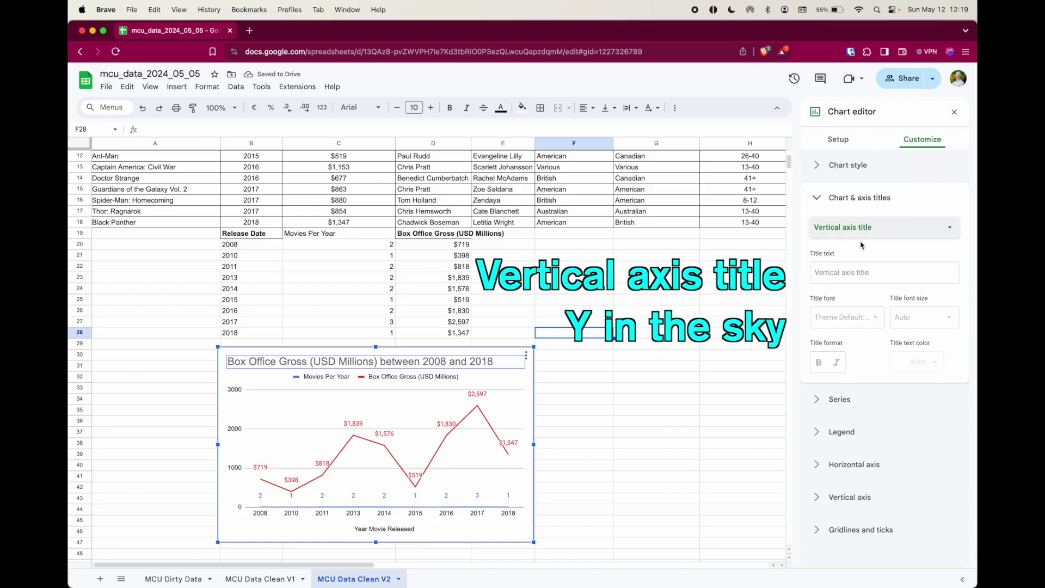
click(839, 277)
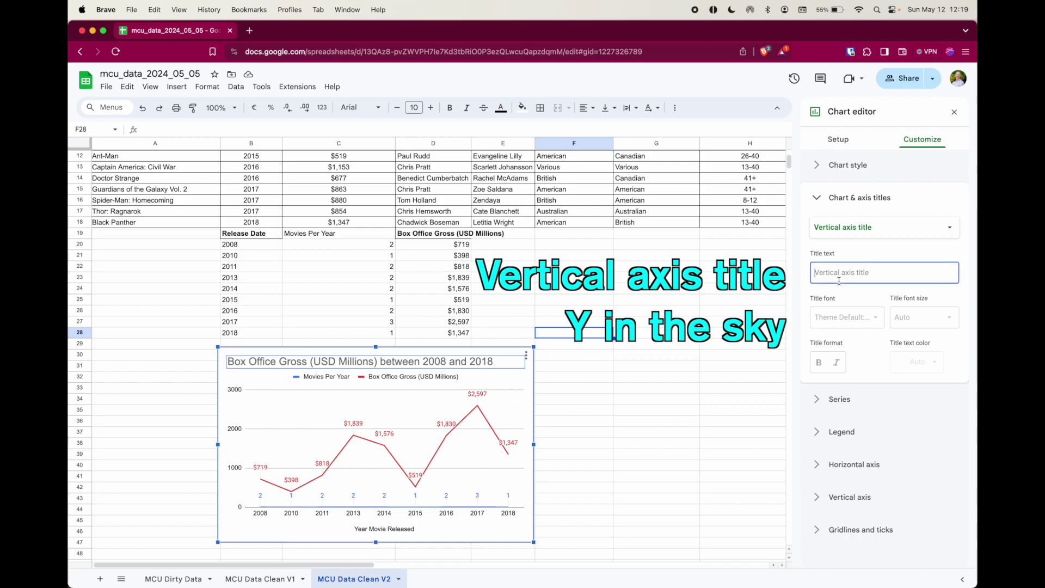
text(Box Office Gross (USD Millions)
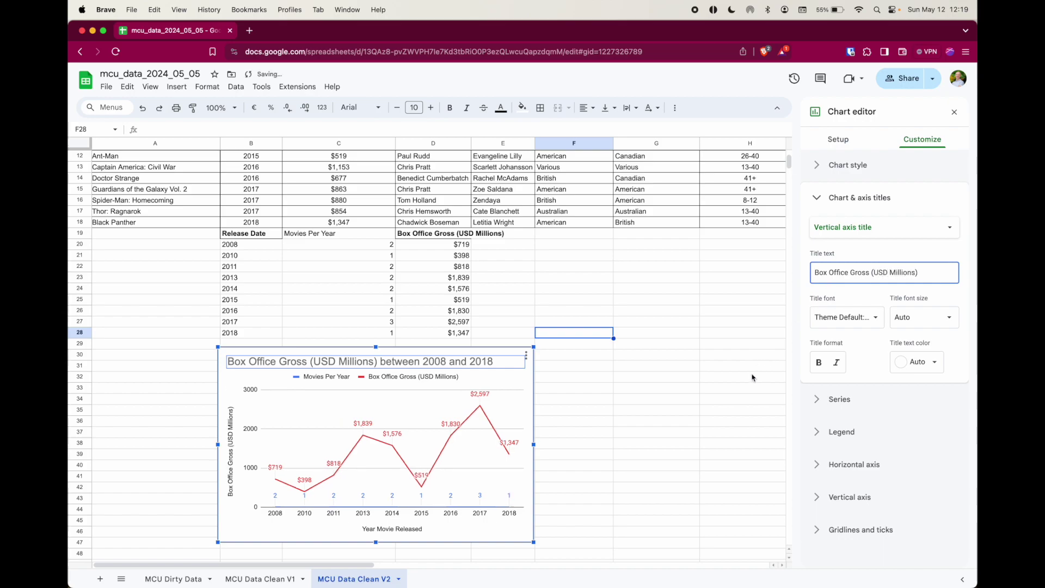
Drag the chart's top-right corner up and right to stretch it over rows 18–47, columns B–H
click(690, 389)
scroll(542, 381, down, 2)
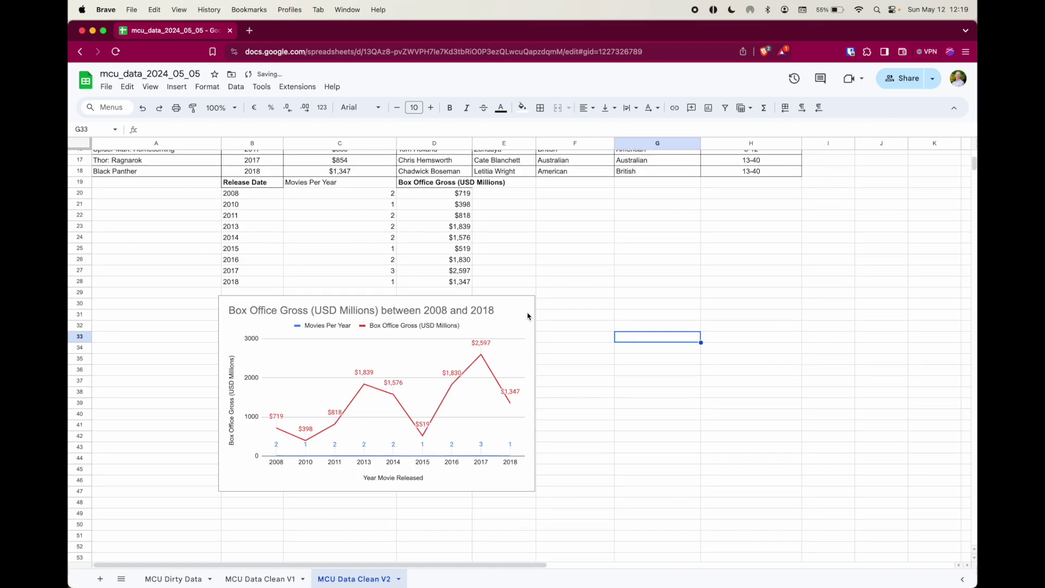
click(527, 316)
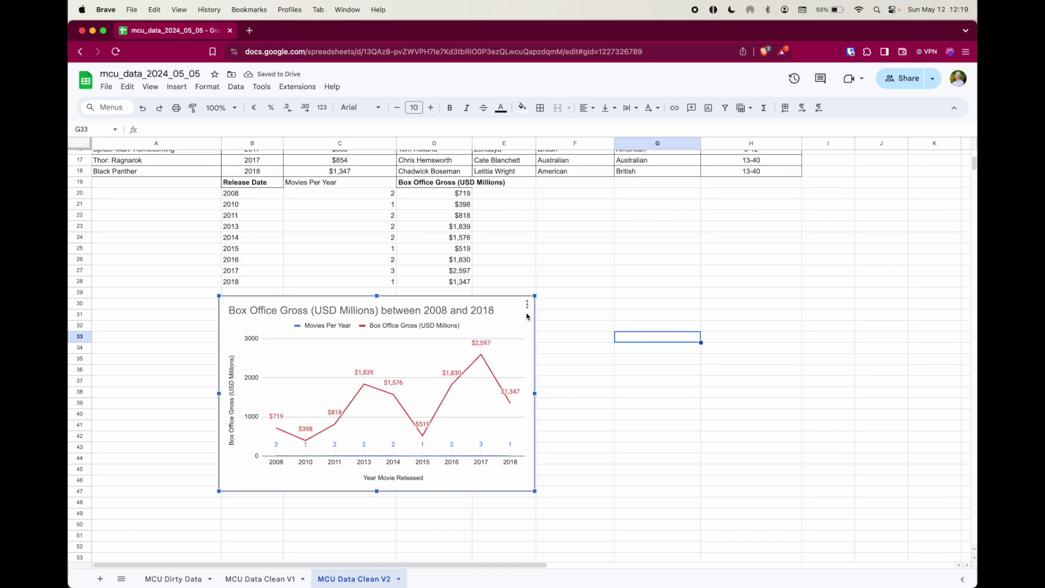
drag(535, 297, 709, 182)
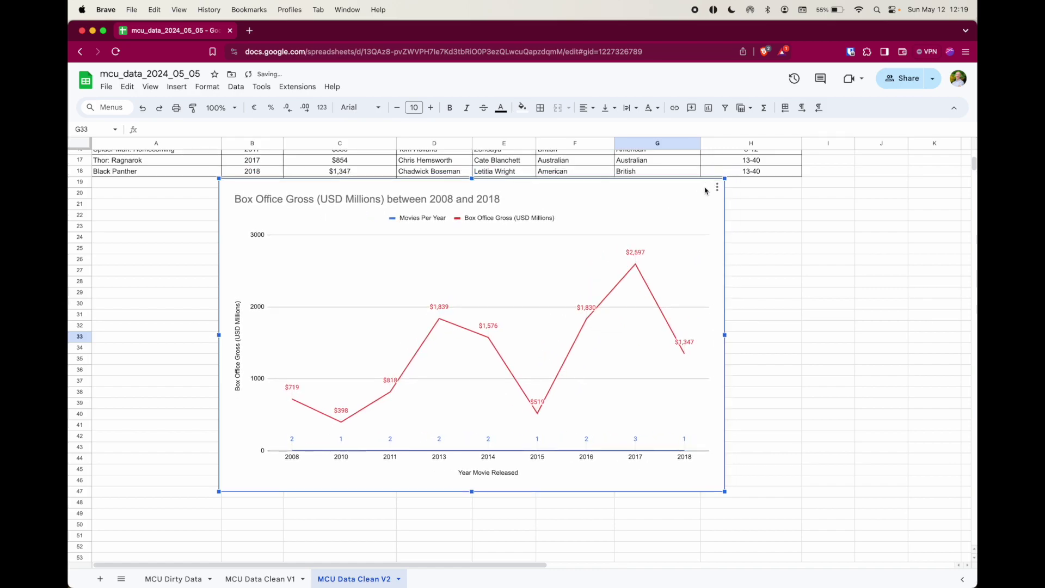
double_click(699, 193)
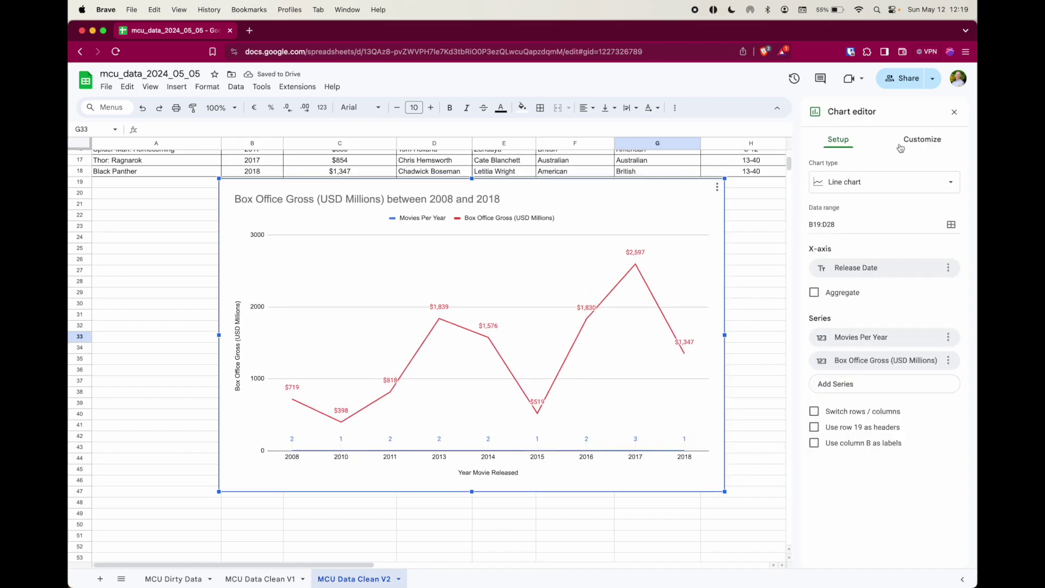
Turn on vertical-axis minor gridlines (count 2), major tick marks and minor tick marks in Gridlines and ticks
click(927, 146)
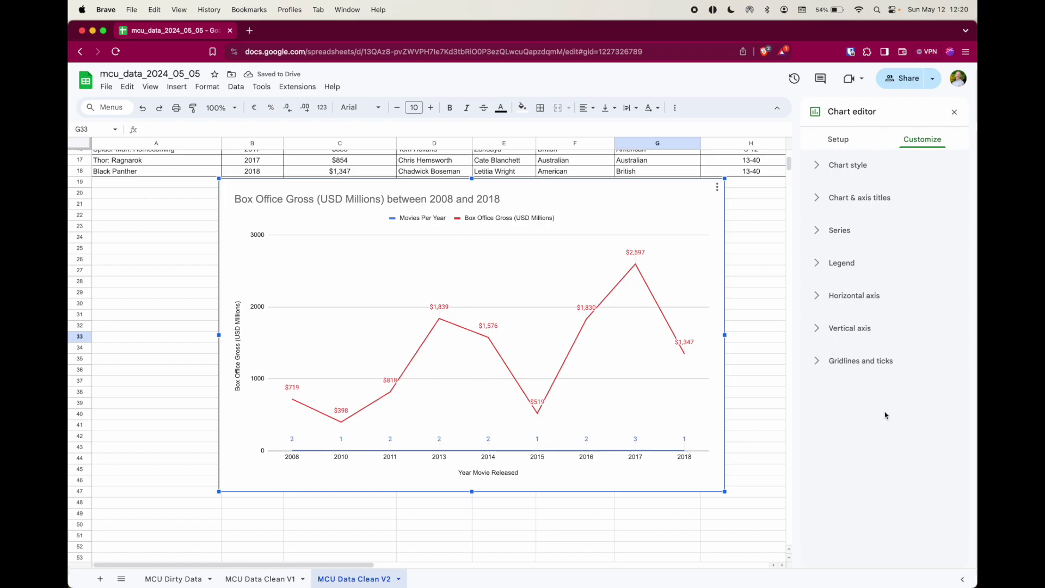
click(875, 363)
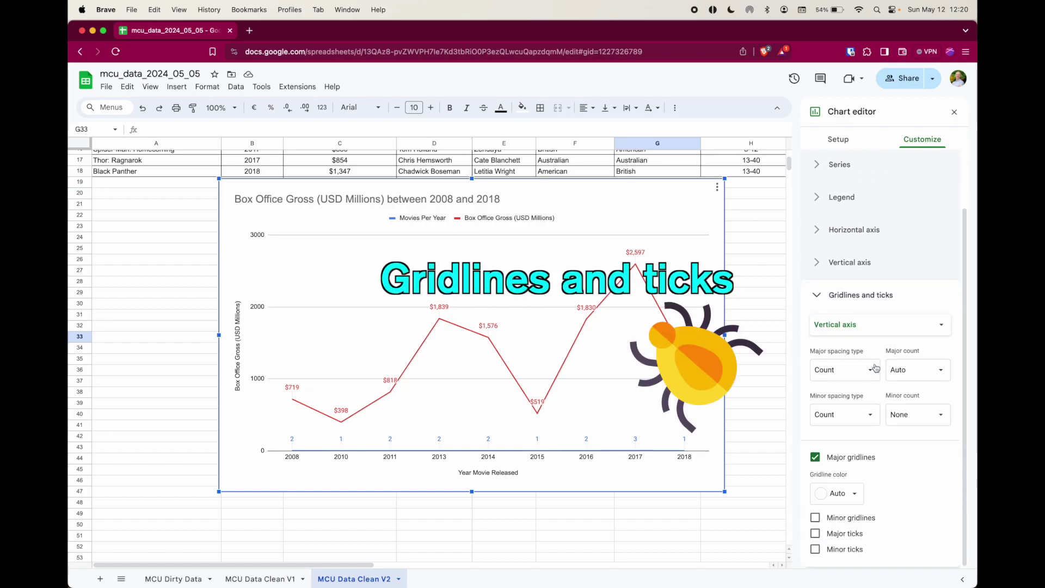
click(858, 522)
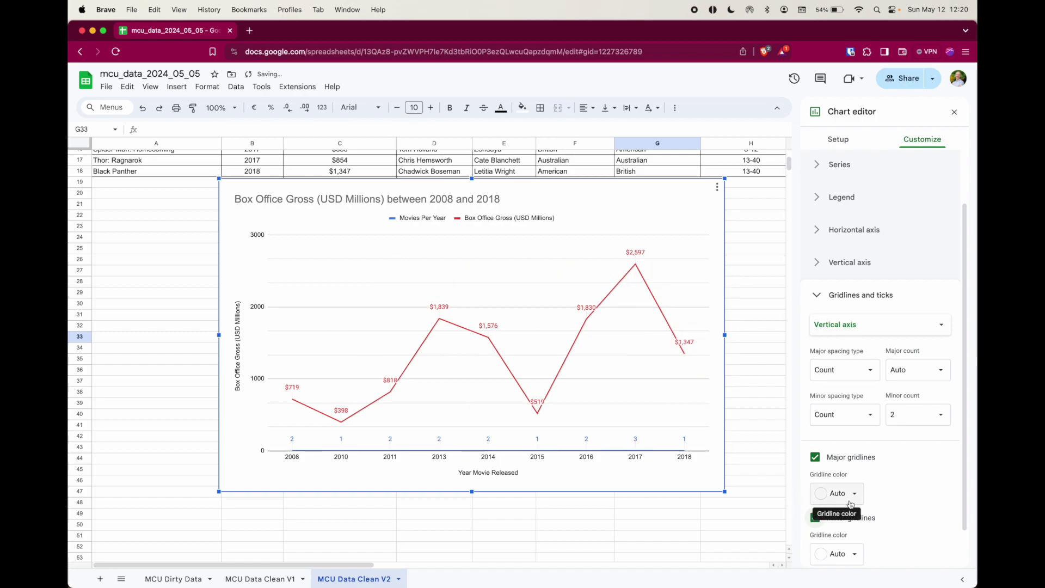
scroll(857, 354, down, 2)
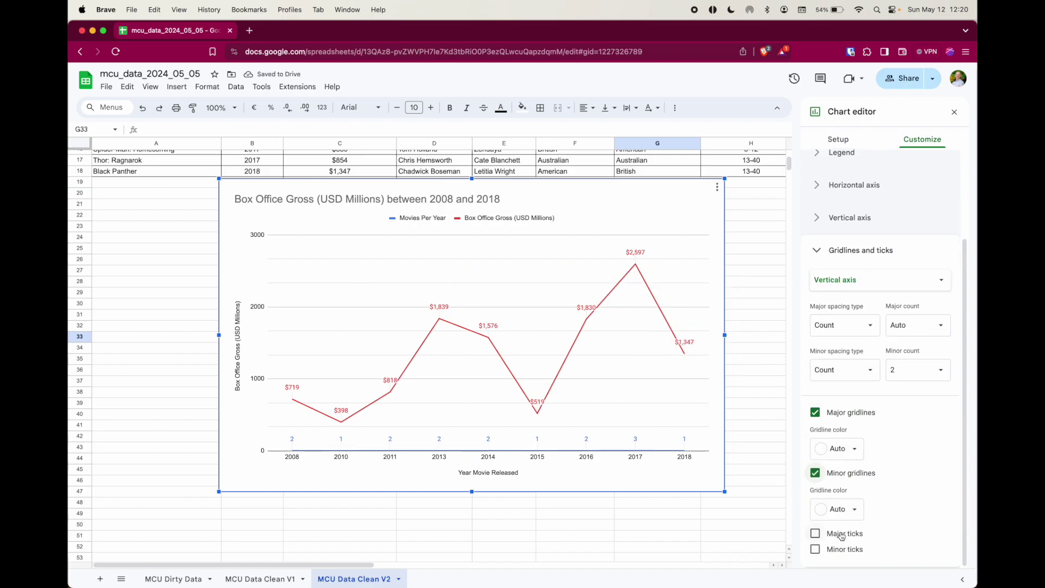
click(852, 536)
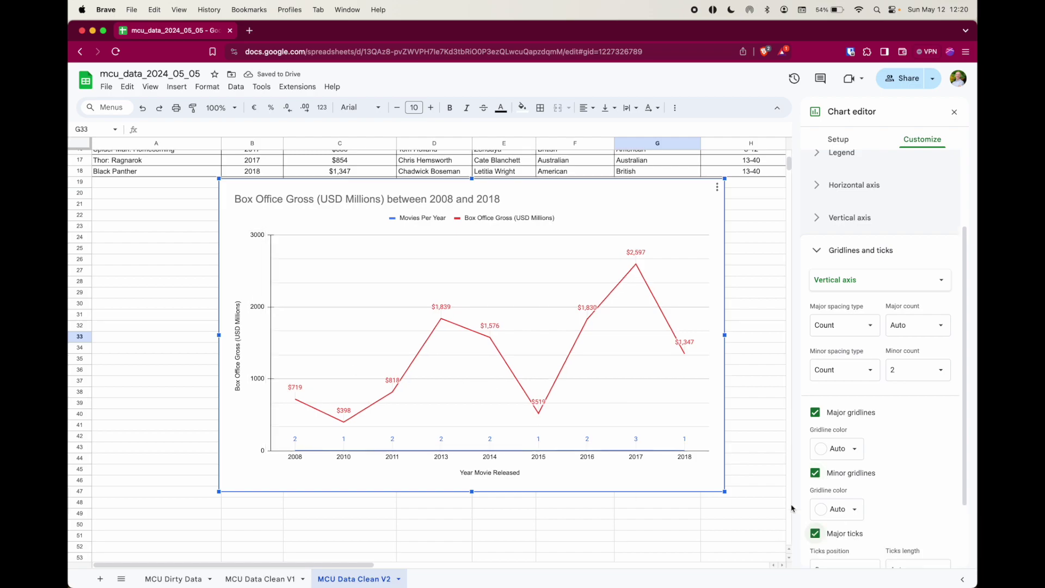
scroll(918, 533, down, 4)
click(835, 555)
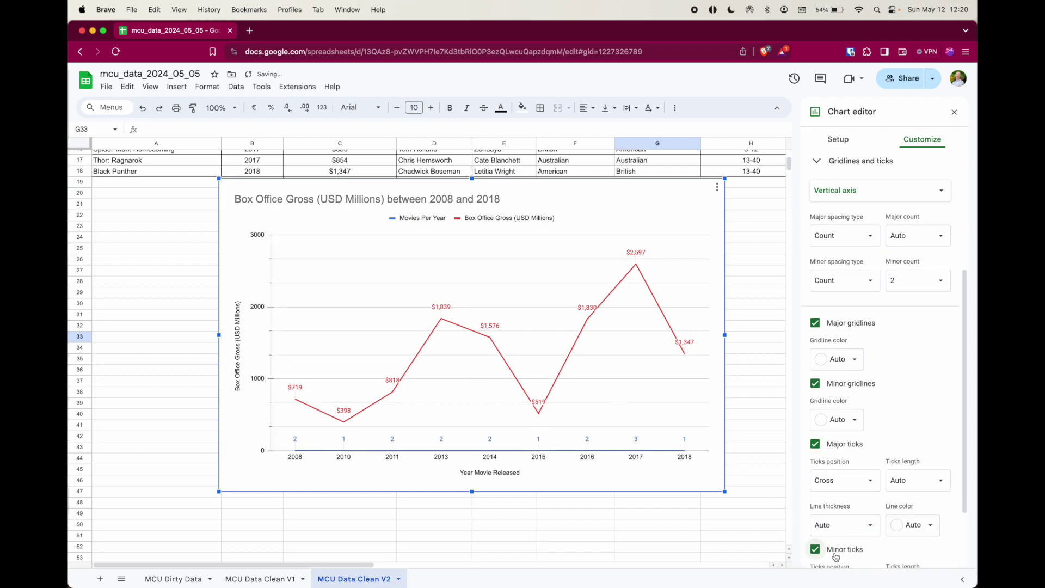
scroll(146, 326, up, 1)
scroll(146, 326, left, 1)
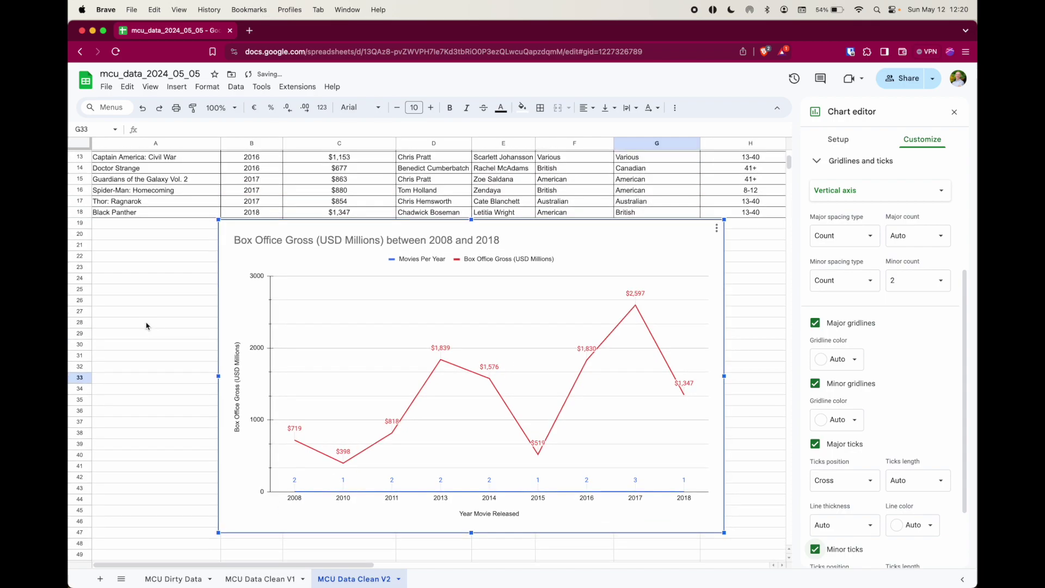